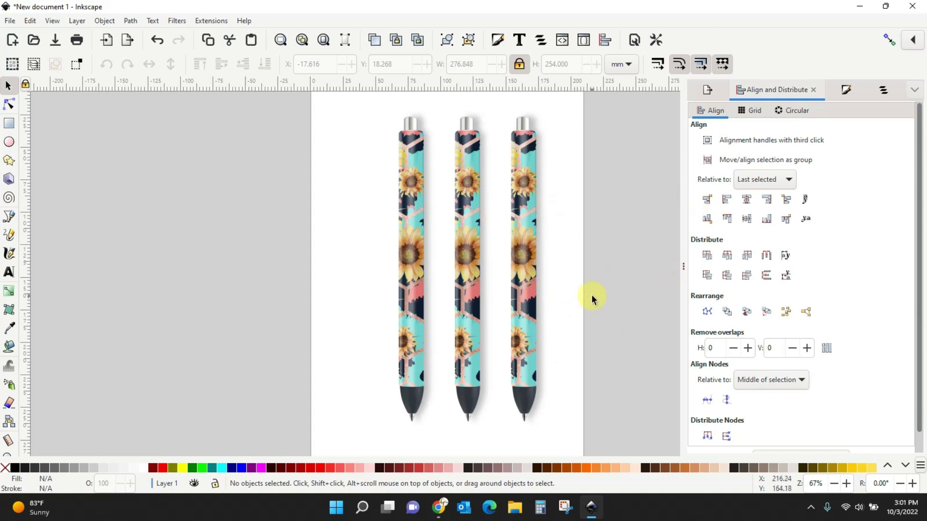
# Delete the three sunflower pen mockups from the page, leaving the width and height ratio locked
pyautogui.click(527, 294)
pyautogui.press('Delete')
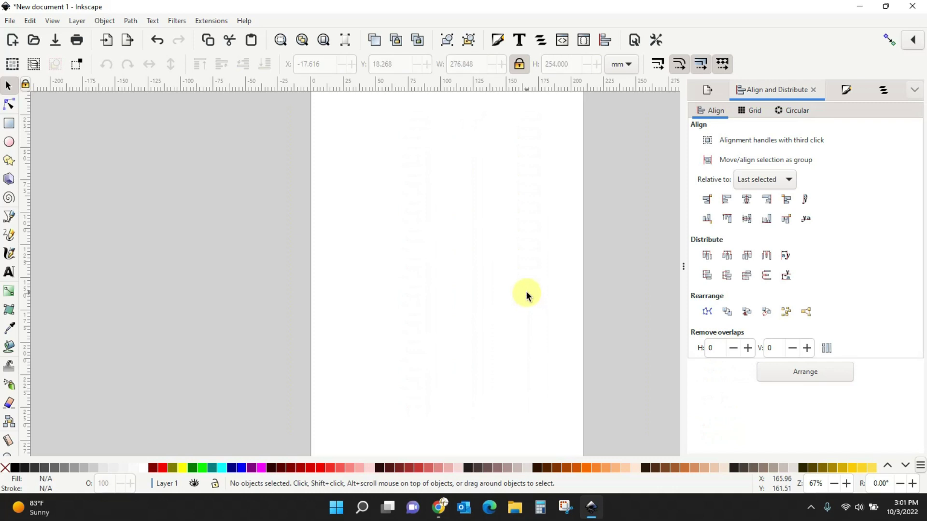
pyautogui.press('-')
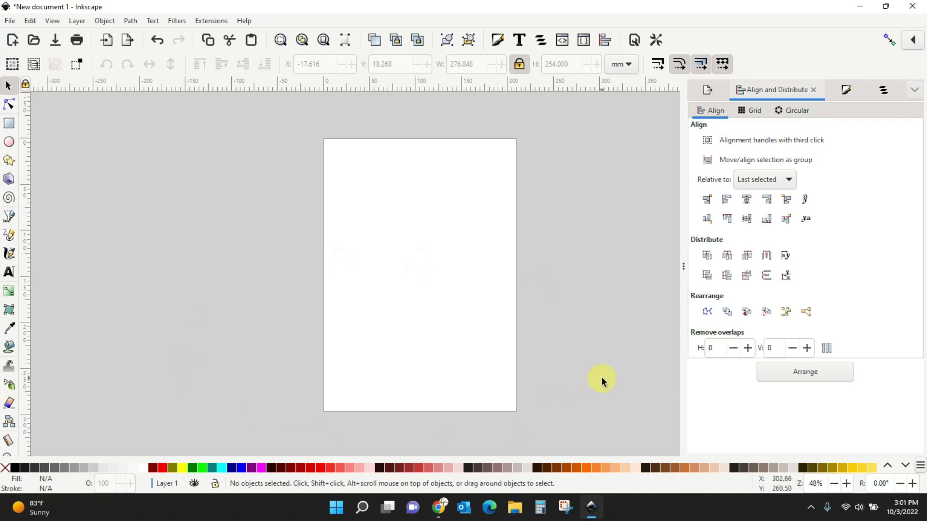
pyautogui.click(519, 65)
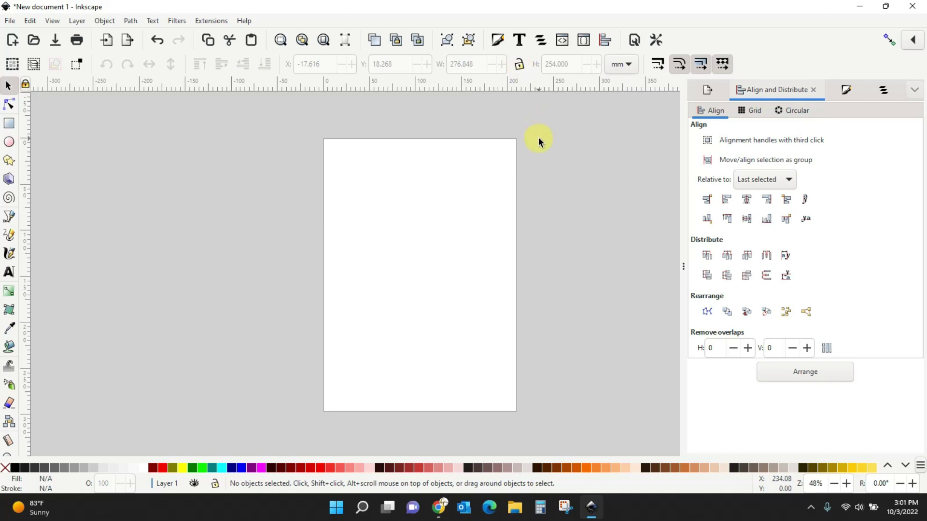
pyautogui.click(519, 64)
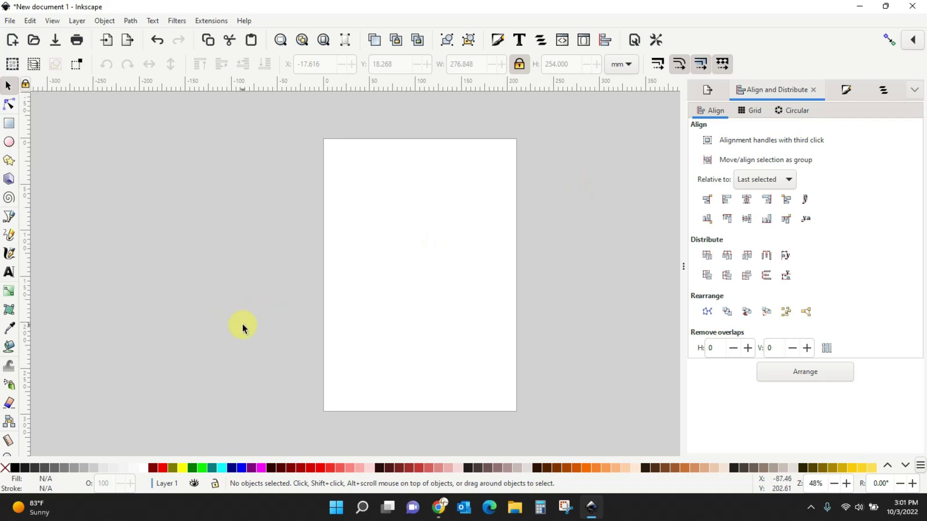
# Switch to Chrome and review the Leopard Sunflower Pen Wraps, Epoxy Pen Wrap Mockup and Creative Fabrica unlimited access offer pages
pyautogui.click(438, 507)
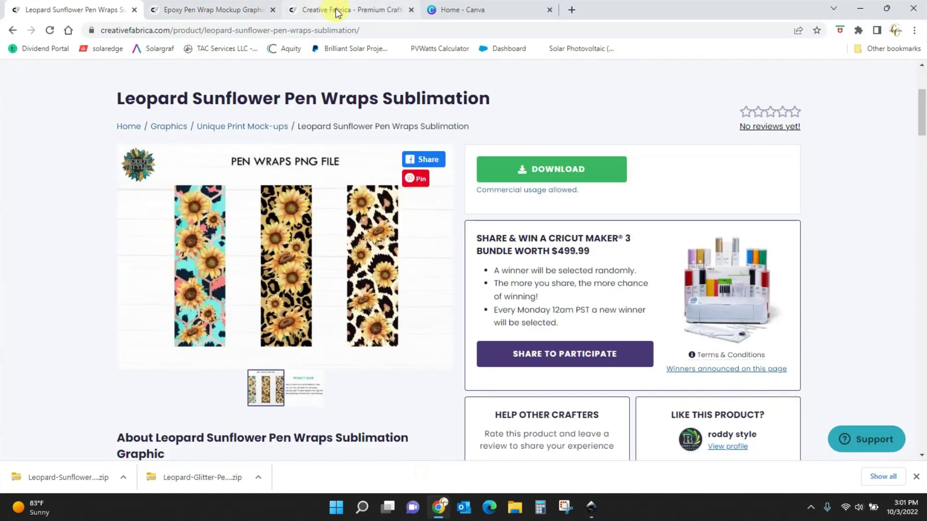
pyautogui.click(250, 13)
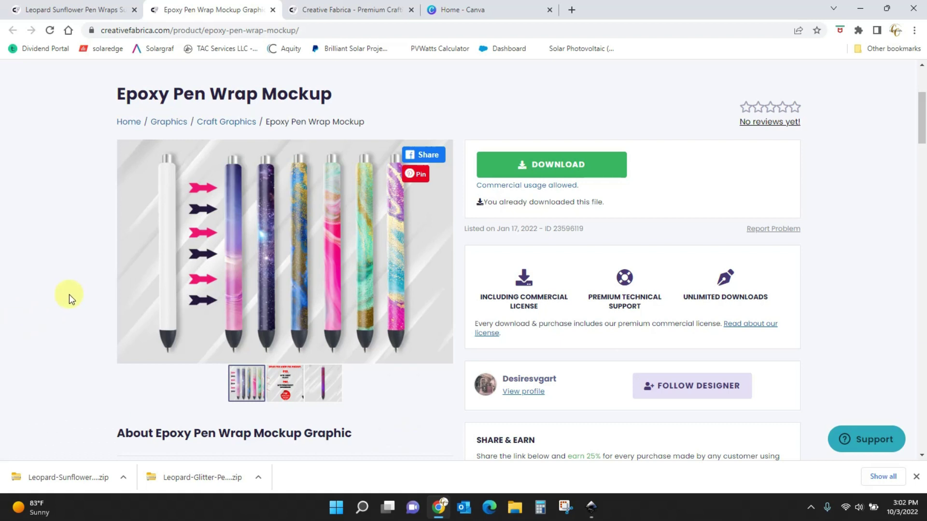
pyautogui.click(327, 10)
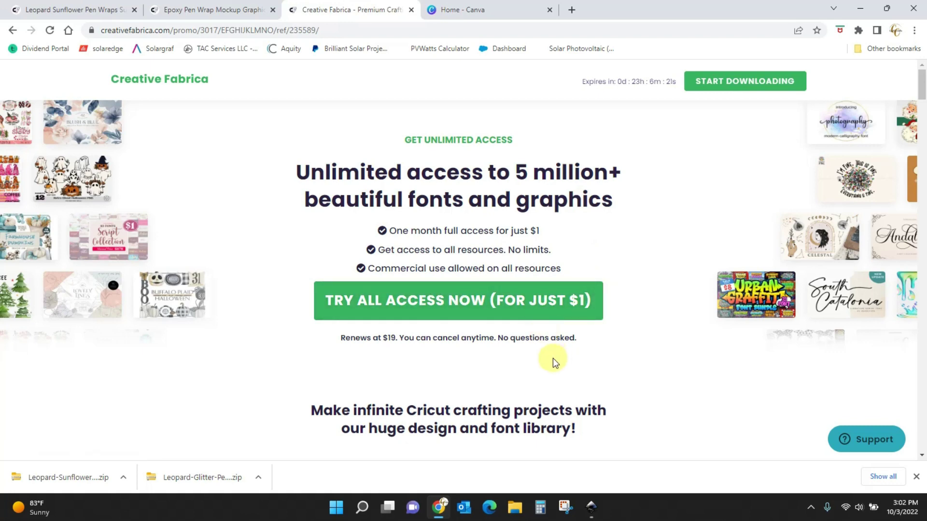
pyautogui.click(80, 9)
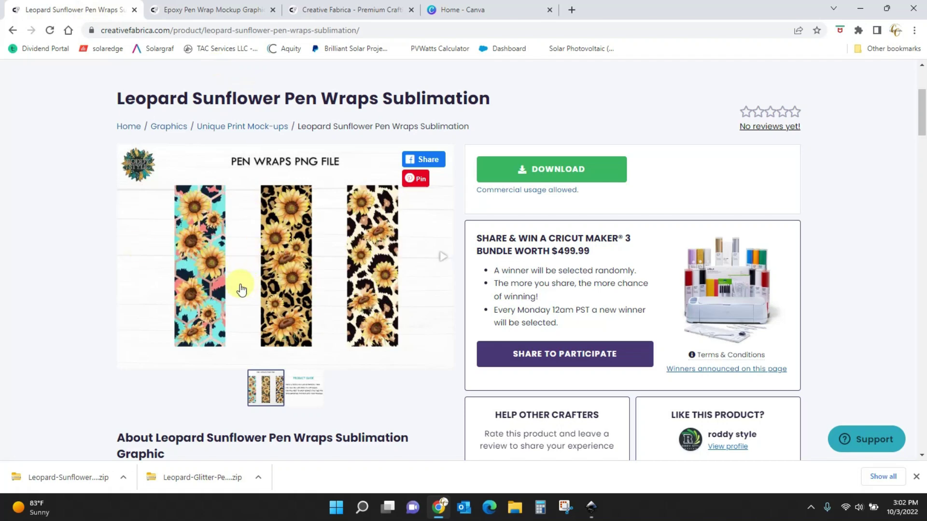
pyautogui.click(194, 11)
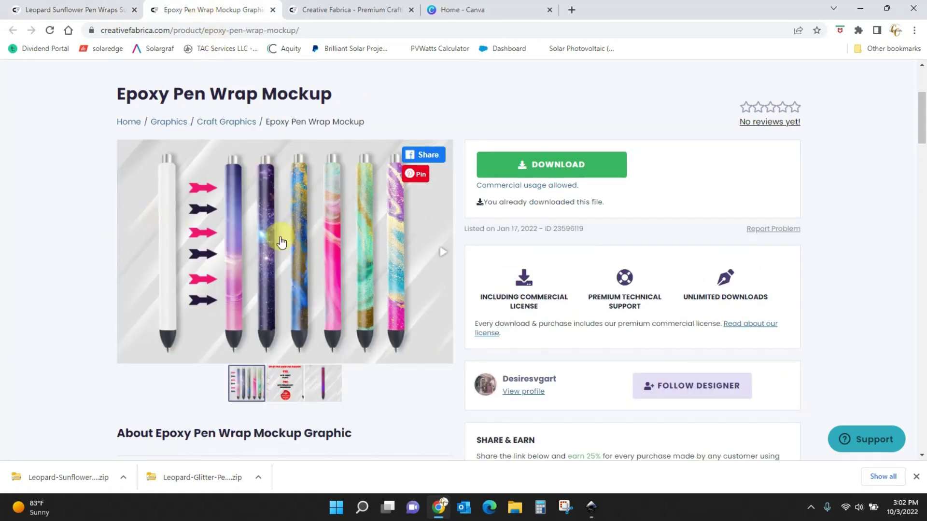
pyautogui.click(375, 11)
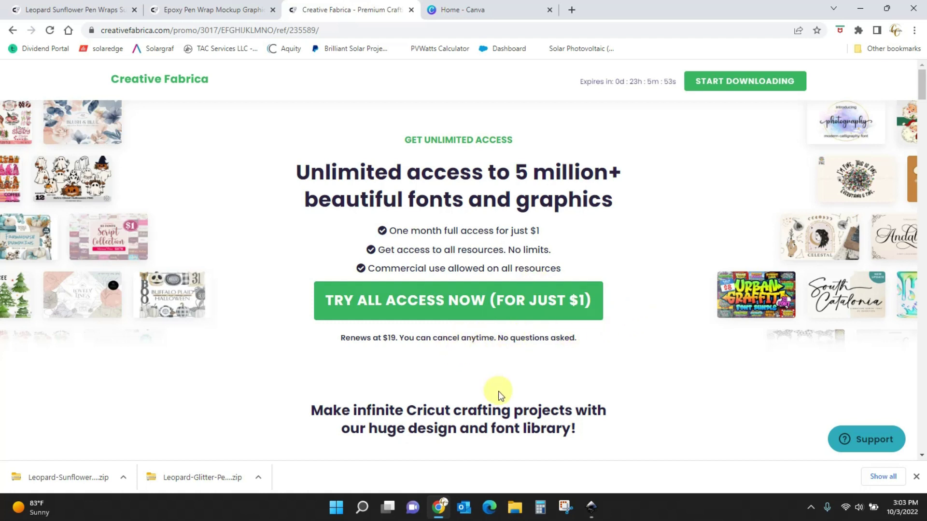
pyautogui.moveTo(921, 89); pyautogui.dragTo(922, 211)
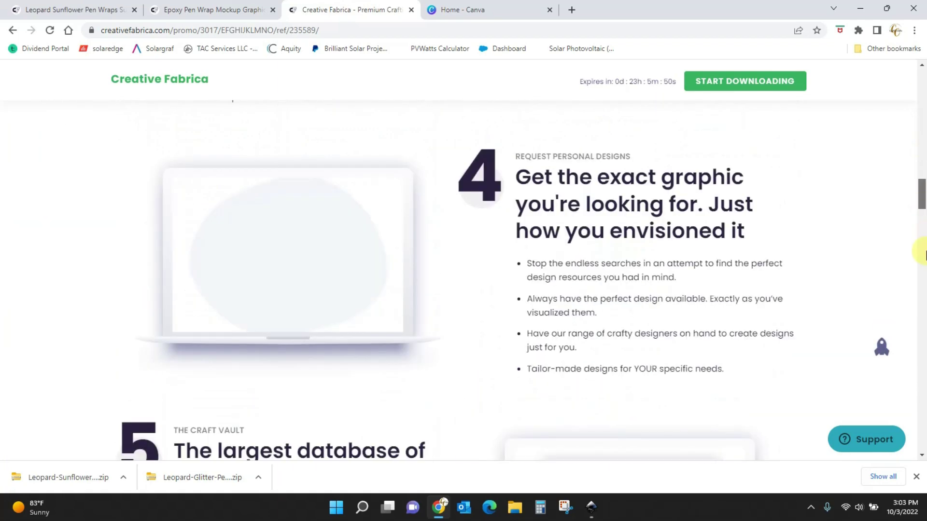
pyautogui.moveTo(924, 170); pyautogui.dragTo(922, 73)
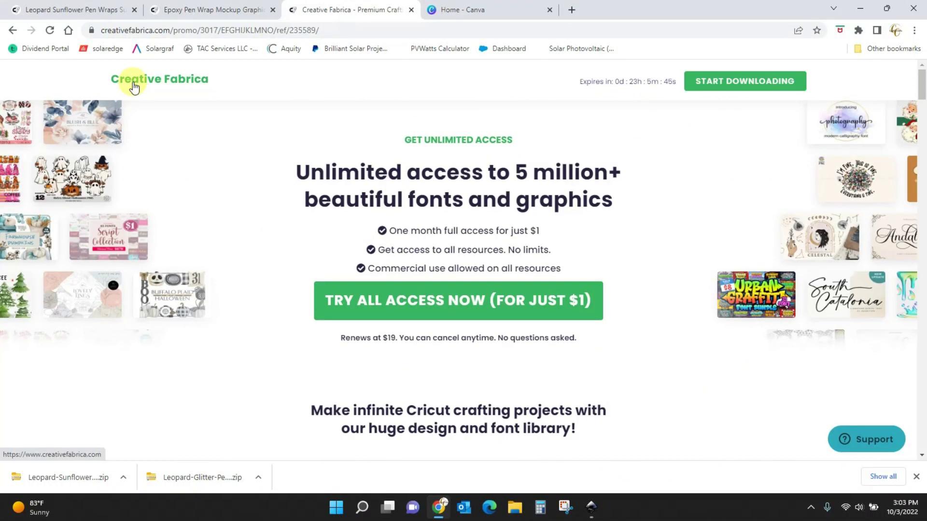
# Search the Creative Fabrica site for "pen wraps", browse the results and return to the Epoxy Pen Wrap Mockup page
pyautogui.click(134, 86)
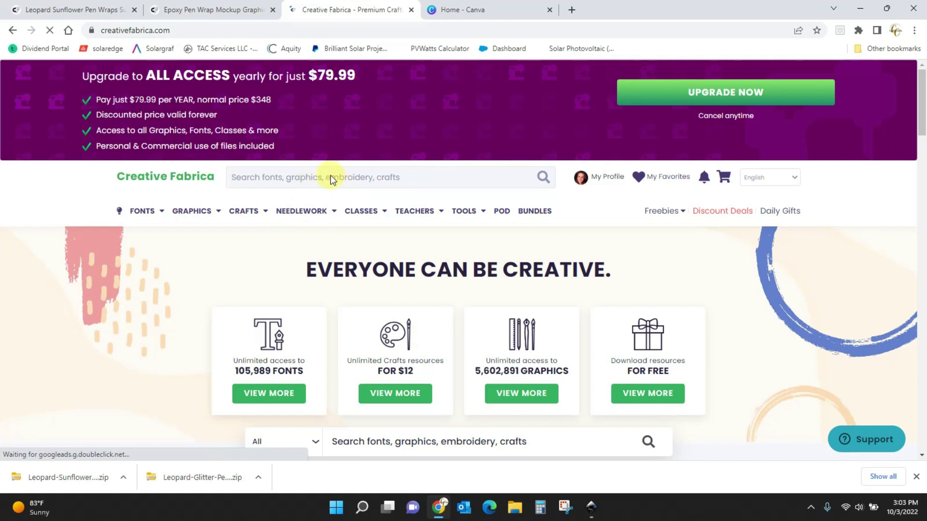
pyautogui.click(272, 177)
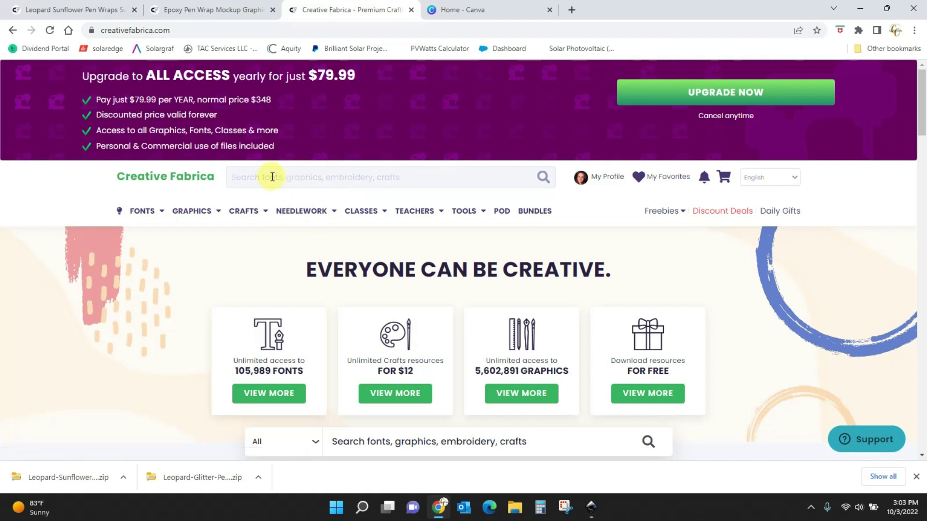
pyautogui.write('pen')
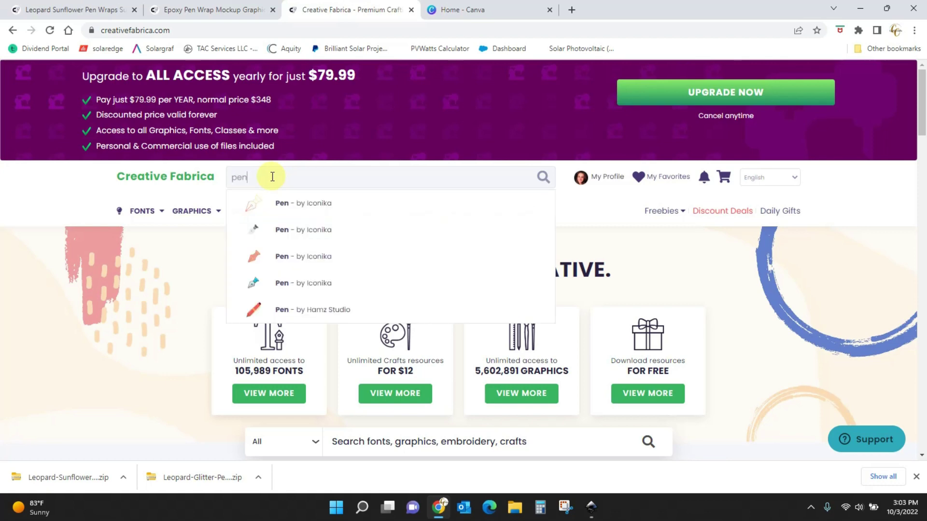
pyautogui.write(' wraps')
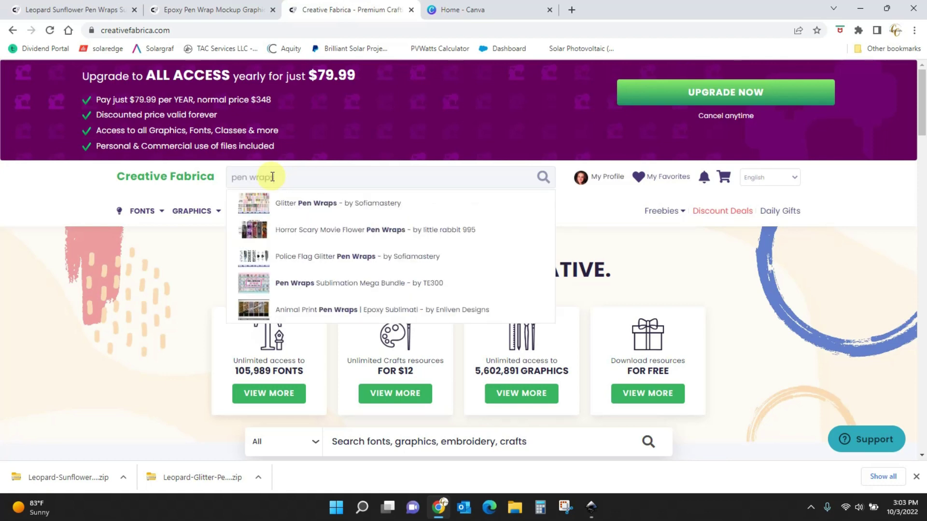
pyautogui.press('Return')
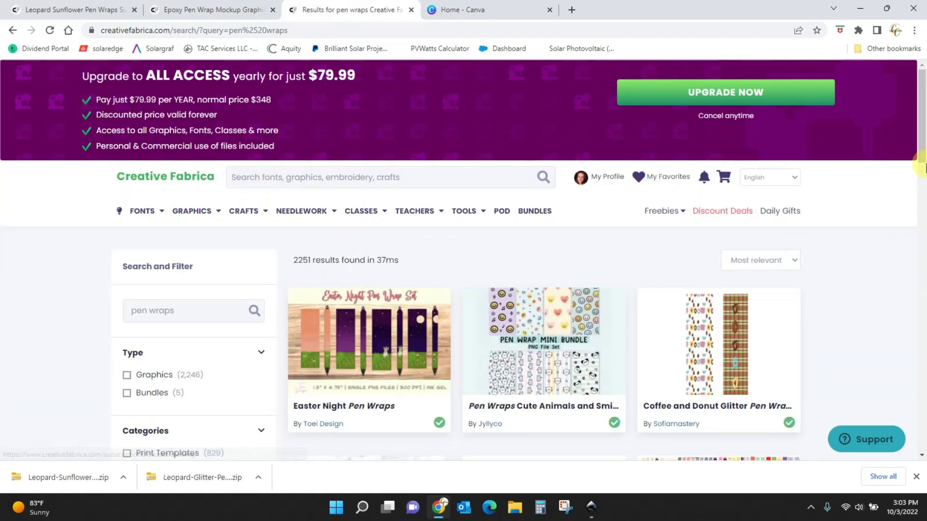
pyautogui.moveTo(919, 116); pyautogui.dragTo(924, 201)
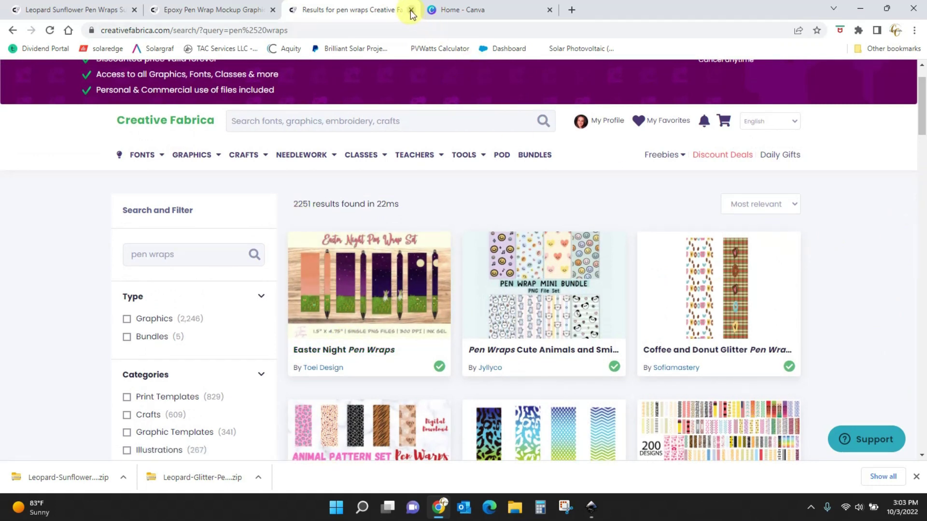
pyautogui.click(251, 14)
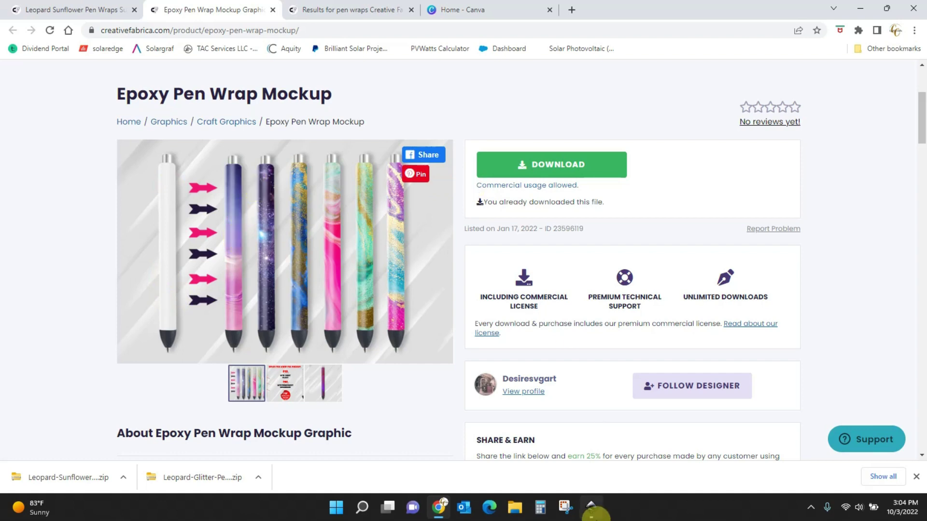
# Switch to Inkscape, import the Epoxy Pen Wrap Mockup image from the Desktop and place it on the page at about X 28, Y 26 mm
pyautogui.click(593, 511)
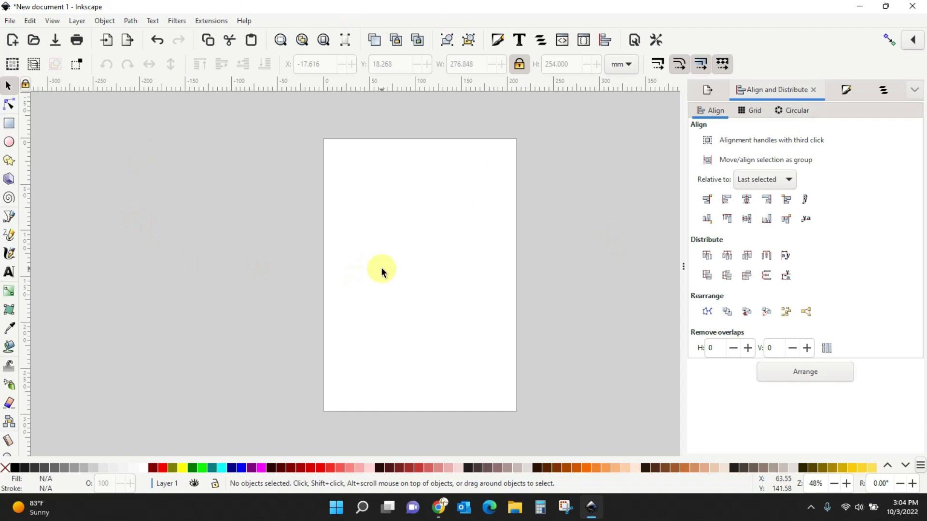
pyautogui.click(10, 22)
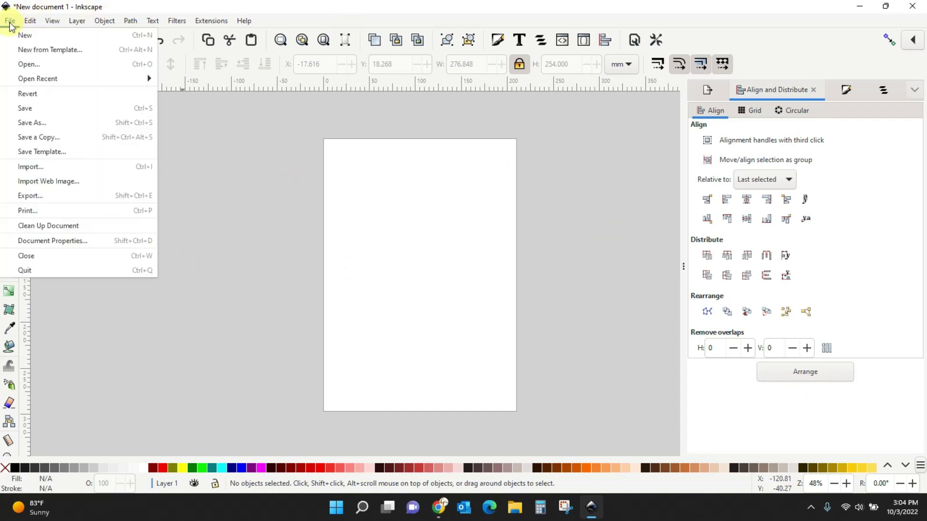
pyautogui.click(29, 166)
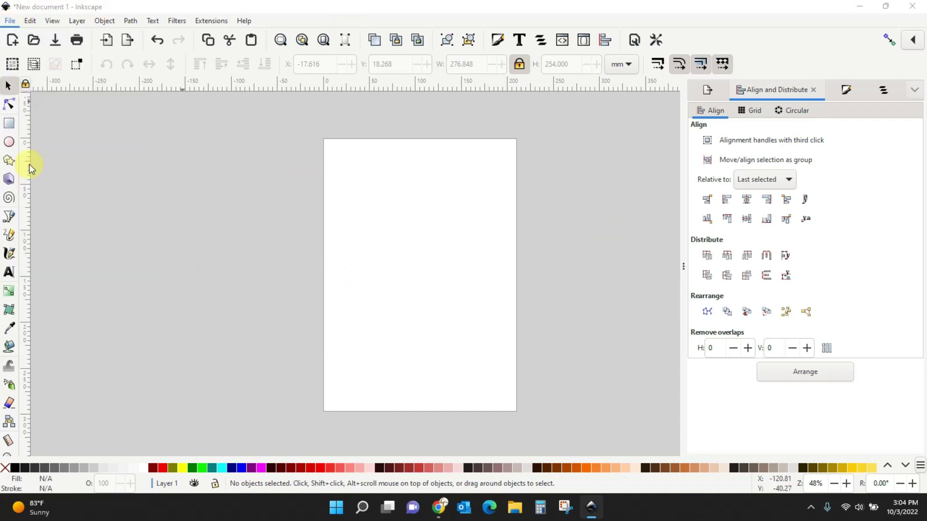
pyautogui.click(243, 166)
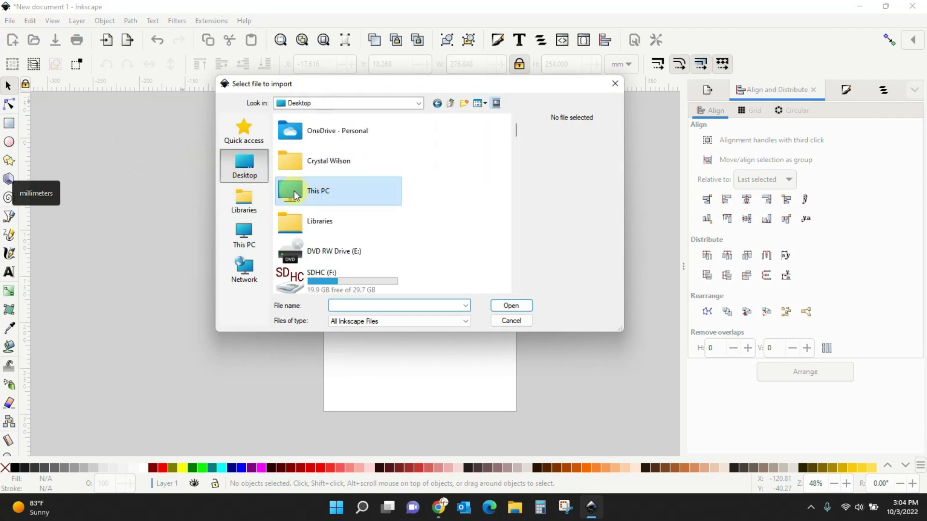
pyautogui.moveTo(515, 132); pyautogui.dragTo(518, 158)
pyautogui.moveTo(518, 189); pyautogui.dragTo(523, 252)
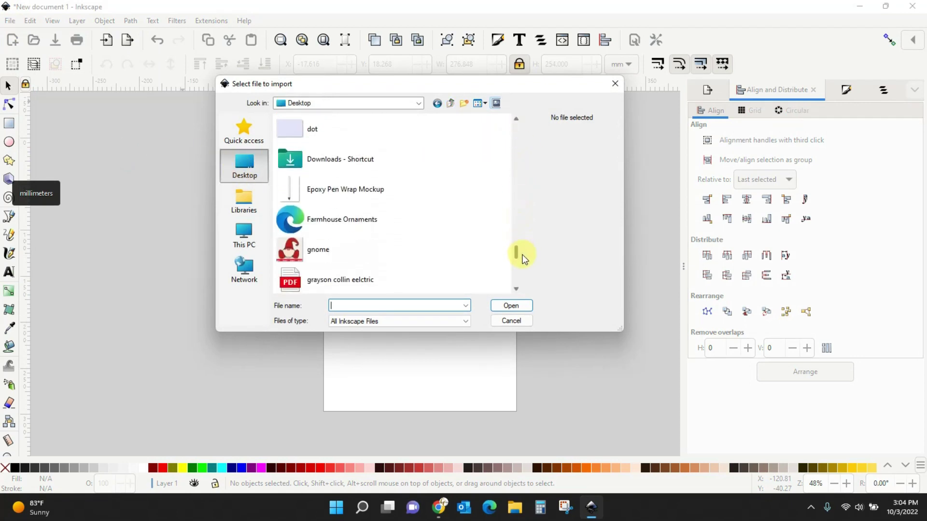
pyautogui.doubleClick(343, 185)
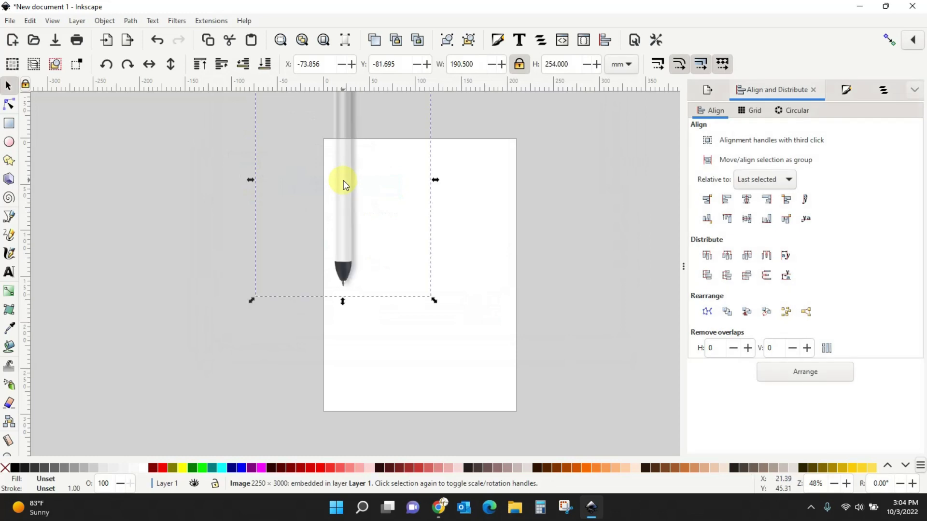
pyautogui.moveTo(344, 185); pyautogui.dragTo(435, 282)
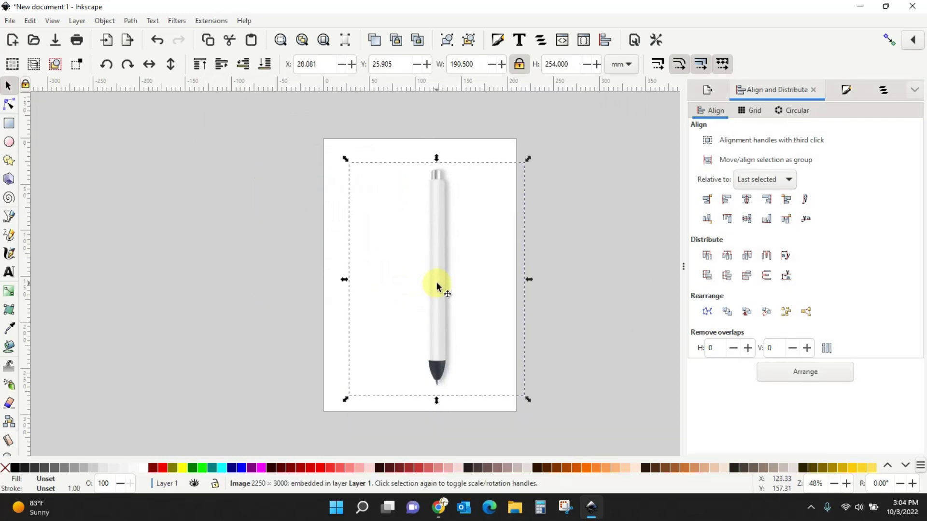
pyautogui.click(612, 327)
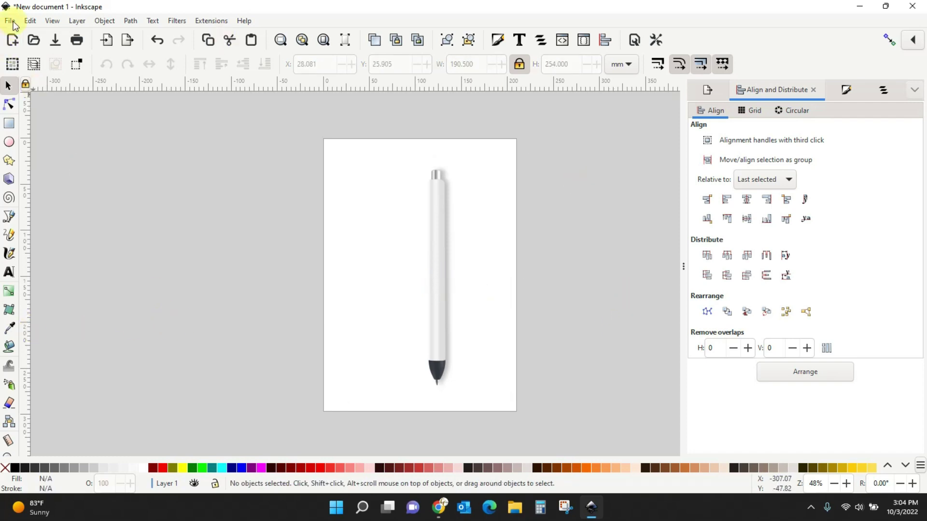
# Switch to Chrome and review the pen wraps search results and the download option for Leopard Sunflower Pen Wraps Sublimation
pyautogui.click(438, 507)
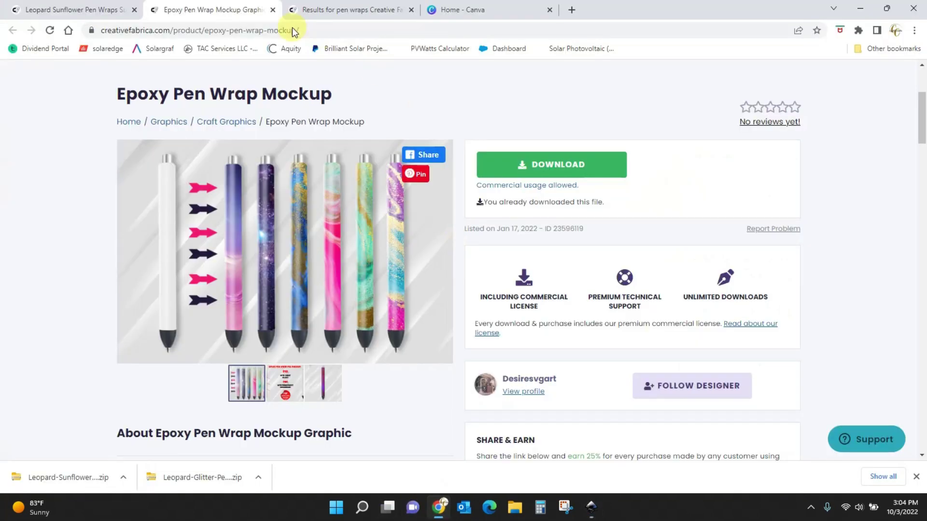
pyautogui.click(105, 17)
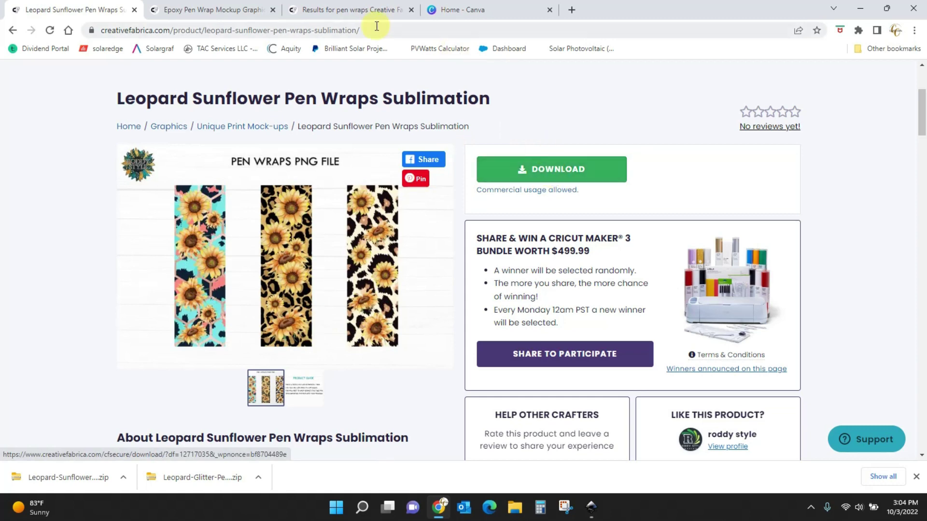
pyautogui.click(365, 9)
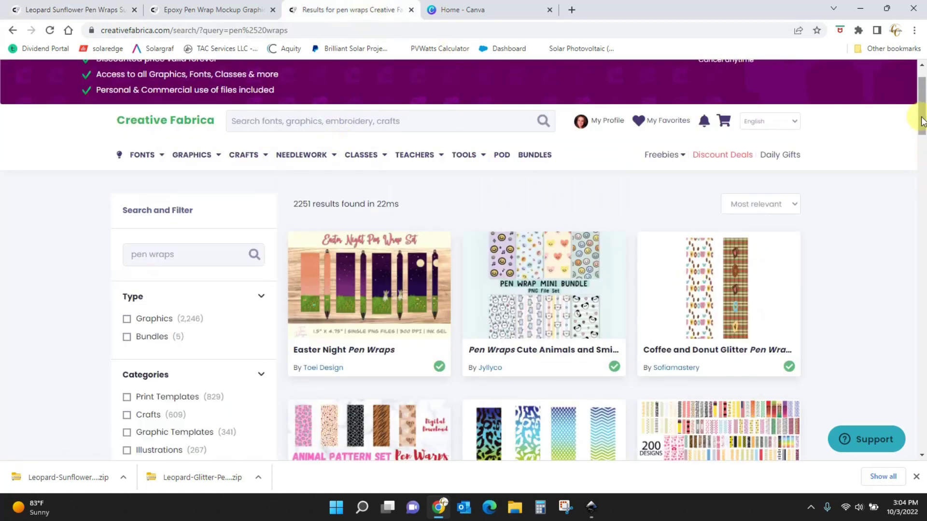
pyautogui.moveTo(920, 130); pyautogui.dragTo(923, 97)
pyautogui.click(71, 11)
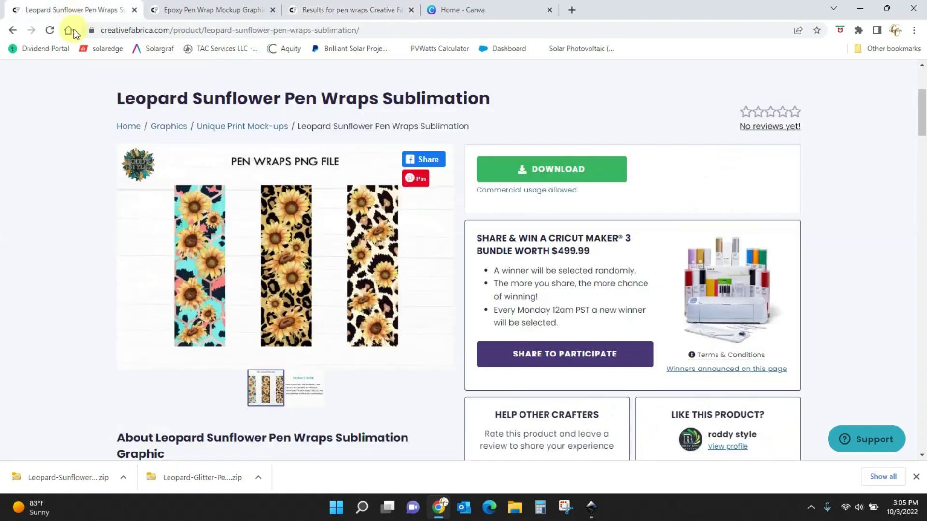
pyautogui.click(546, 171)
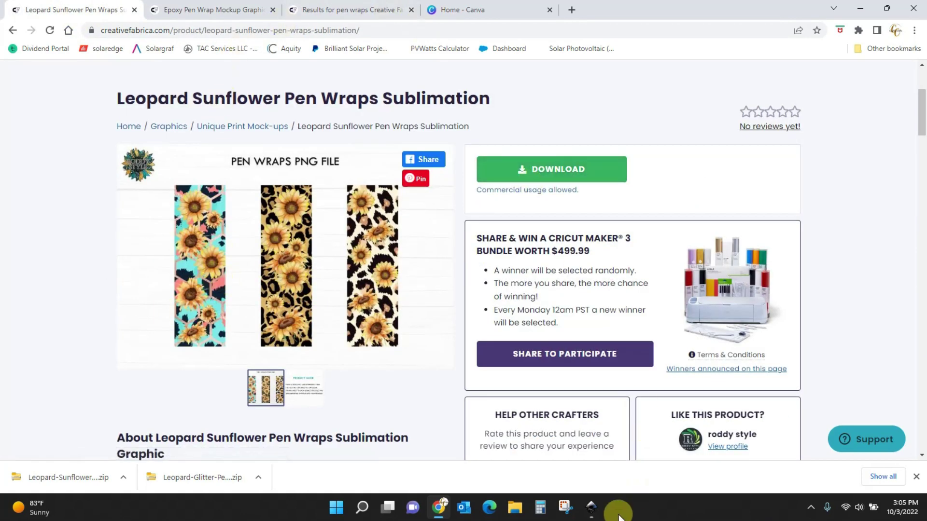
# Switch to Inkscape and import the Leo_04 sunflower wrap image from the Pen Wraps Dripping folder on the Desktop
pyautogui.click(592, 507)
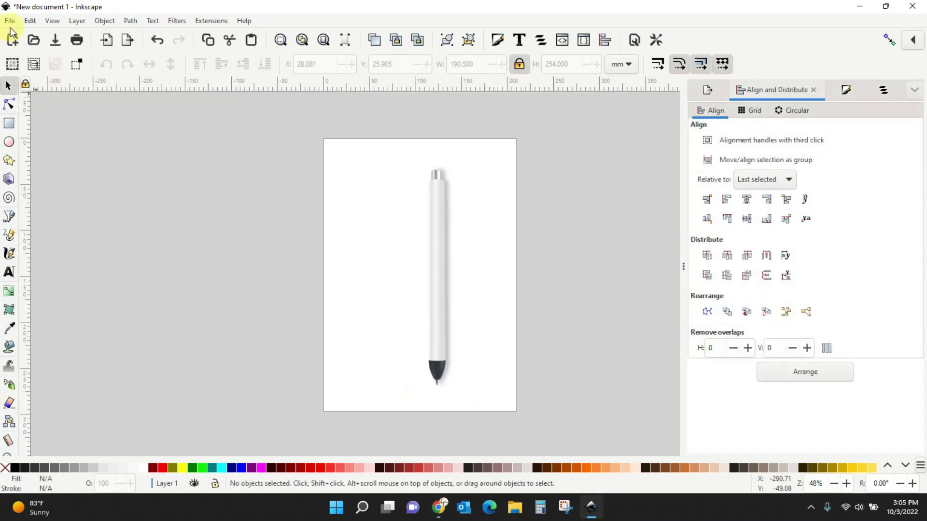
pyautogui.click(10, 21)
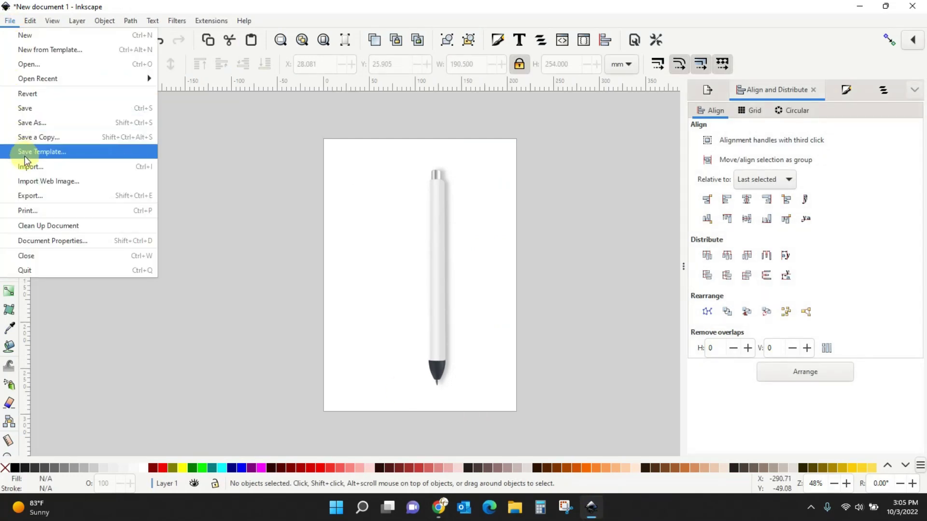
pyautogui.click(28, 168)
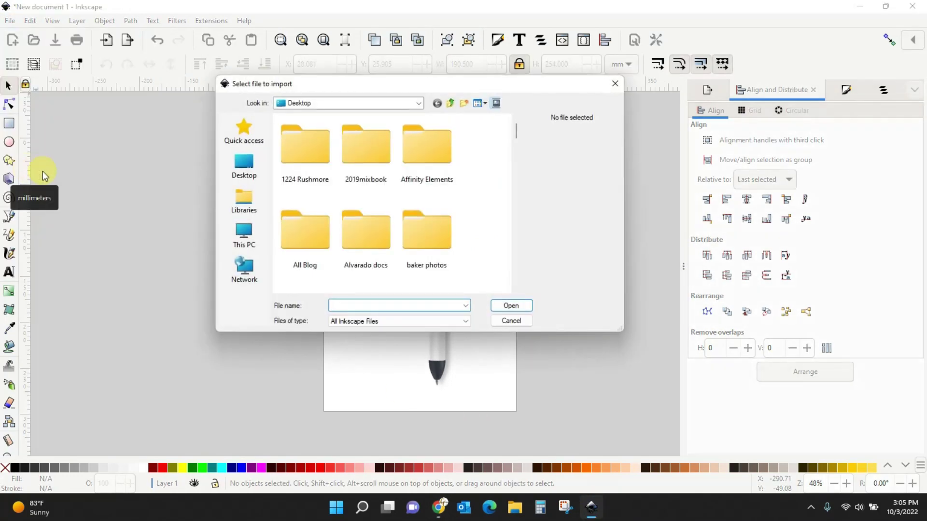
pyautogui.moveTo(517, 136); pyautogui.dragTo(526, 200)
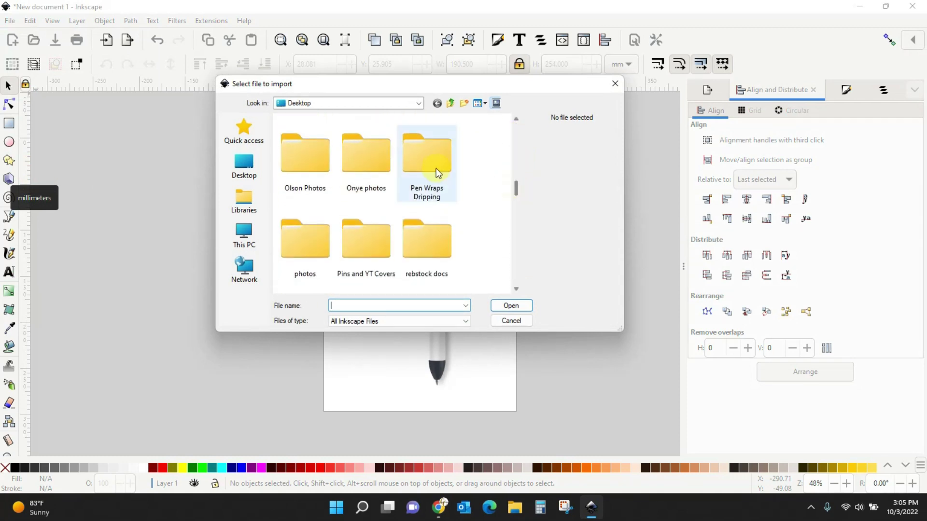
pyautogui.doubleClick(429, 166)
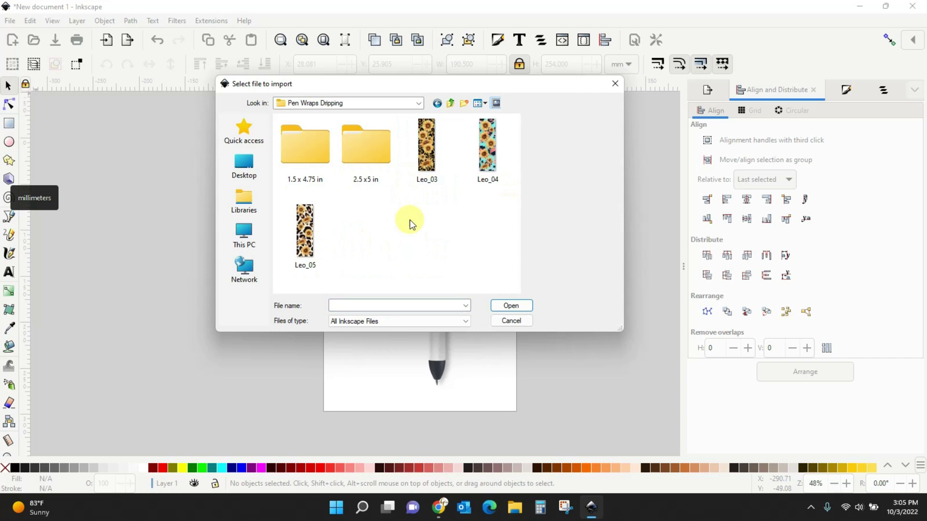
pyautogui.doubleClick(489, 143)
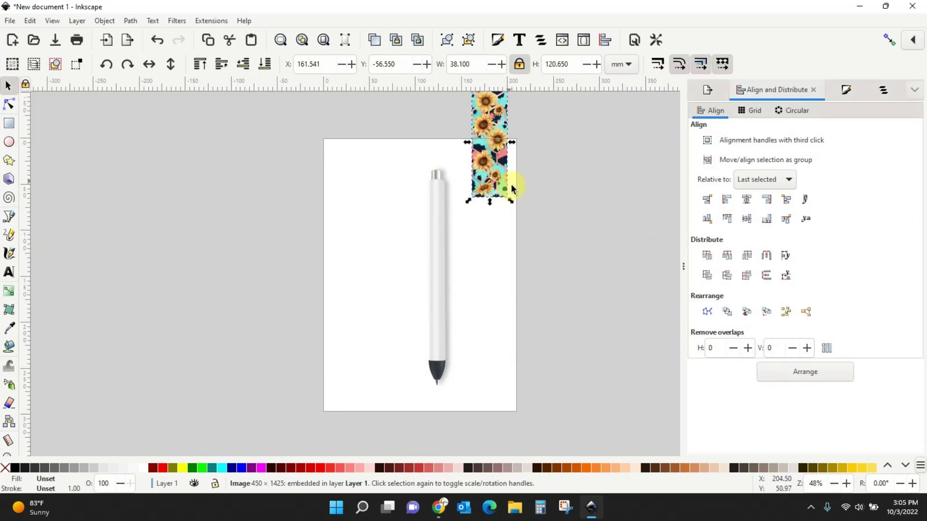
# Try to fit the wrap image over the pen barrel by enlarging it to about 195.5 mm high and narrowing it to about 17 mm wide
pyautogui.moveTo(509, 186); pyautogui.dragTo(442, 265)
pyautogui.moveTo(418, 295); pyautogui.dragTo(392, 363)
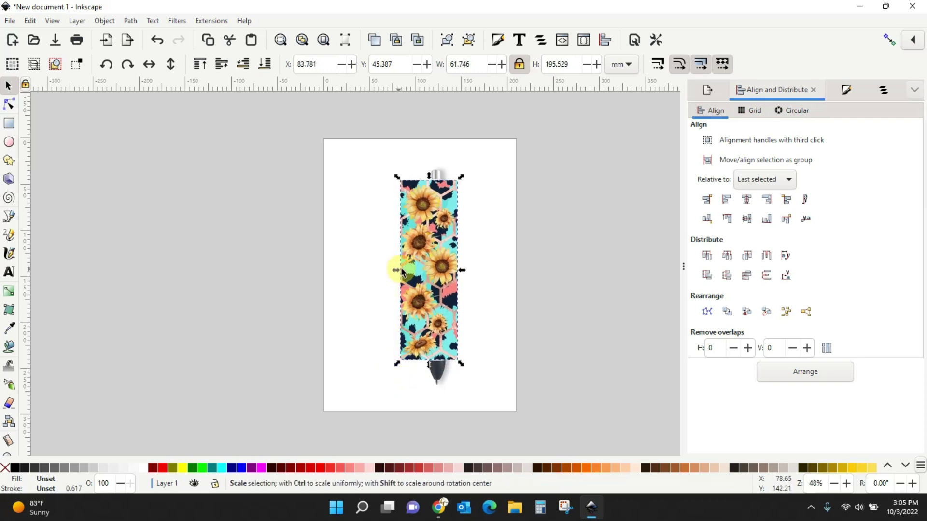
pyautogui.moveTo(402, 271); pyautogui.dragTo(451, 275)
pyautogui.click(476, 274)
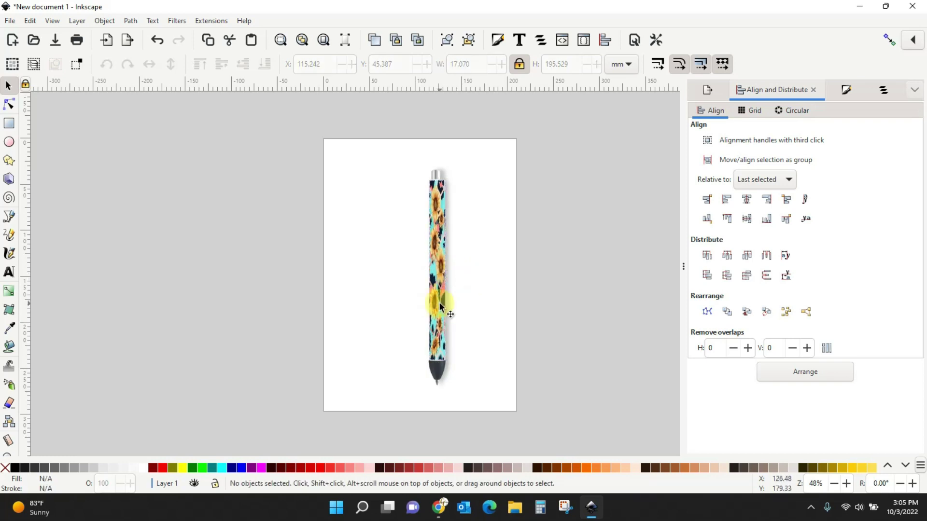
# Undo the narrowing and enlarging of the wrap image and its move onto the pen
pyautogui.hotkey('ctrl', 'z')
pyautogui.hotkey('ctrl', 'z')
pyautogui.hotkey('ctrl', 'z')
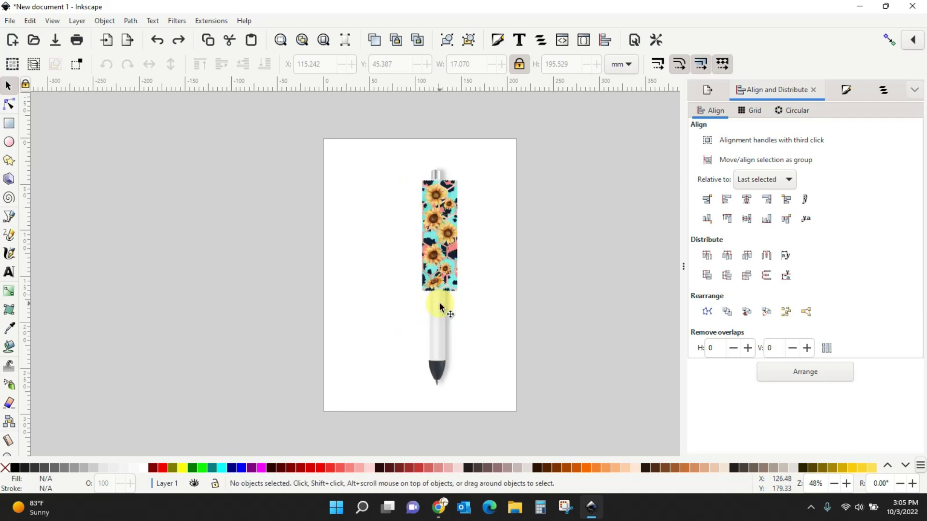
pyautogui.hotkey('ctrl', 'z')
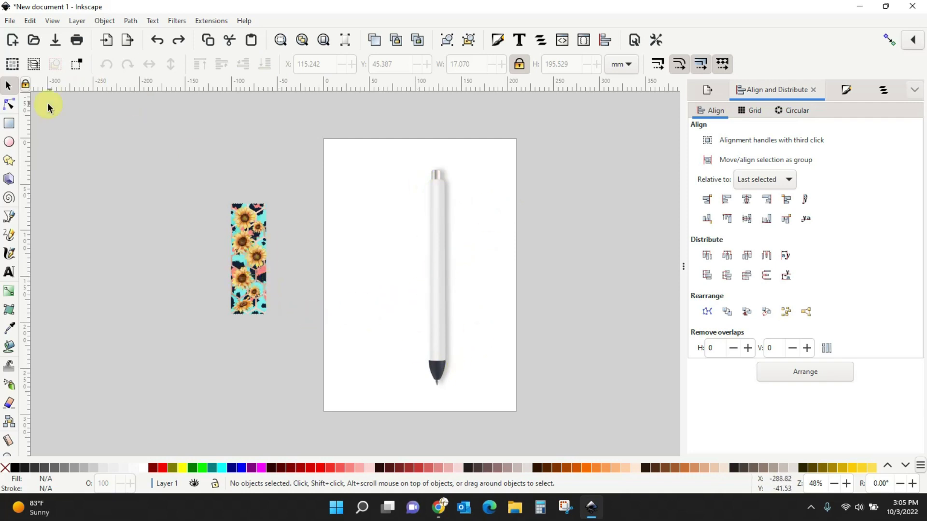
# Draw a tall rectangle about 45.3 mm wide and 206.4 mm high in the empty area beside the wrap image
pyautogui.click(9, 125)
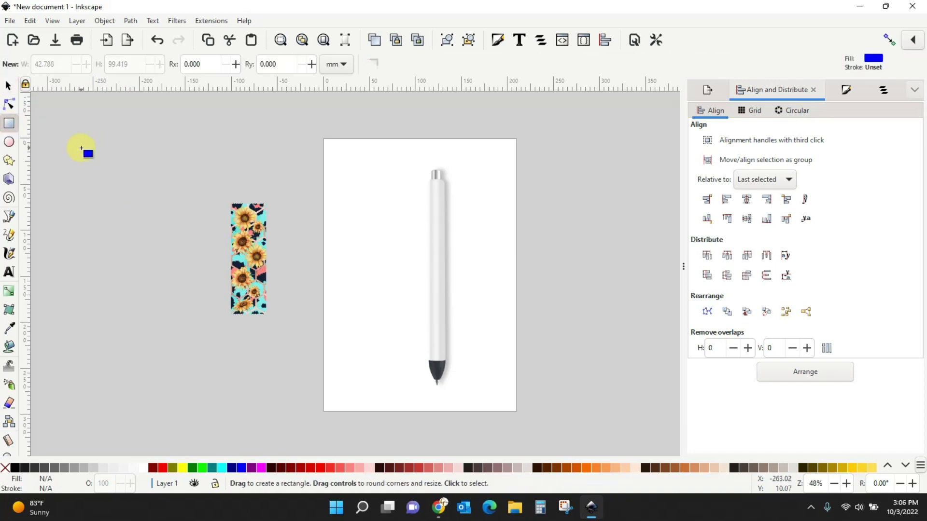
pyautogui.moveTo(81, 148); pyautogui.dragTo(125, 337)
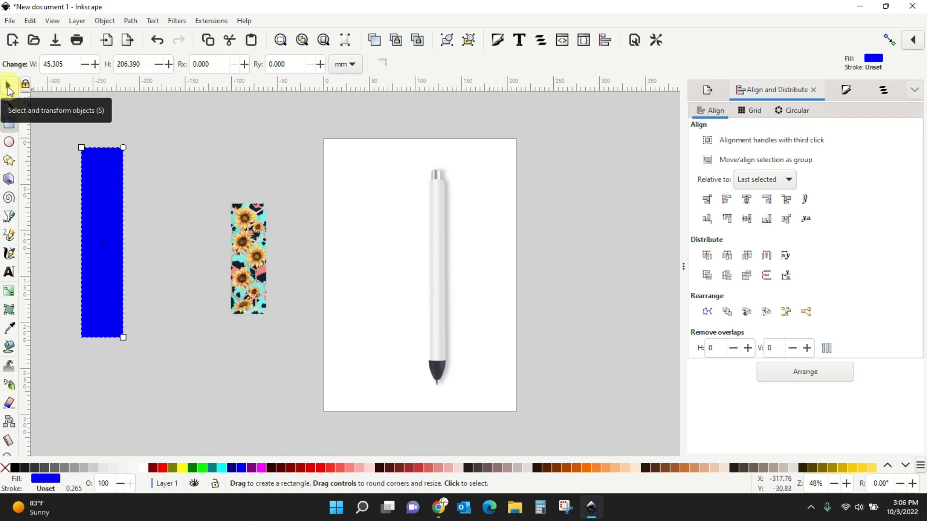
pyautogui.moveTo(131, 141); pyautogui.dragTo(197, 209)
pyautogui.moveTo(89, 227); pyautogui.dragTo(176, 265)
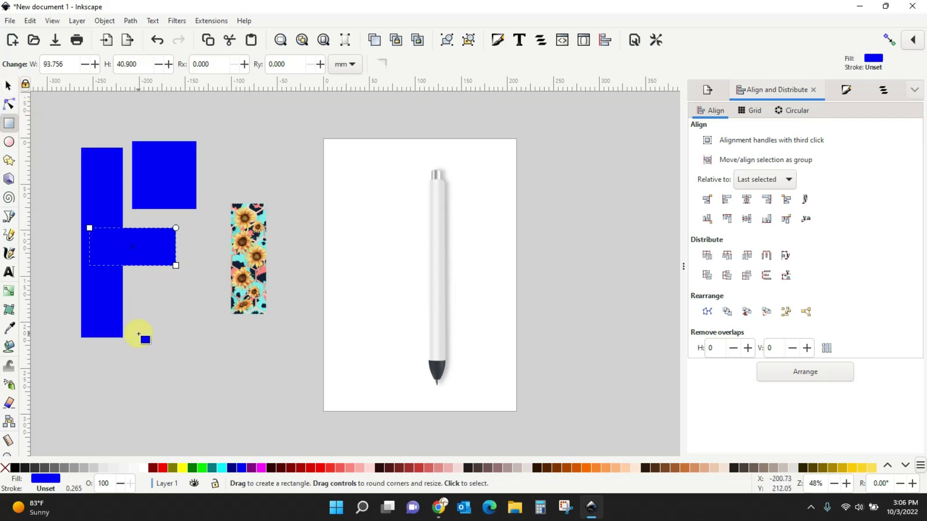
pyautogui.moveTo(138, 334); pyautogui.dragTo(218, 376)
pyautogui.hotkey('ctrl', 'z')
pyautogui.hotkey('ctrl', 'z')
pyautogui.hotkey('ctrl', 'z')
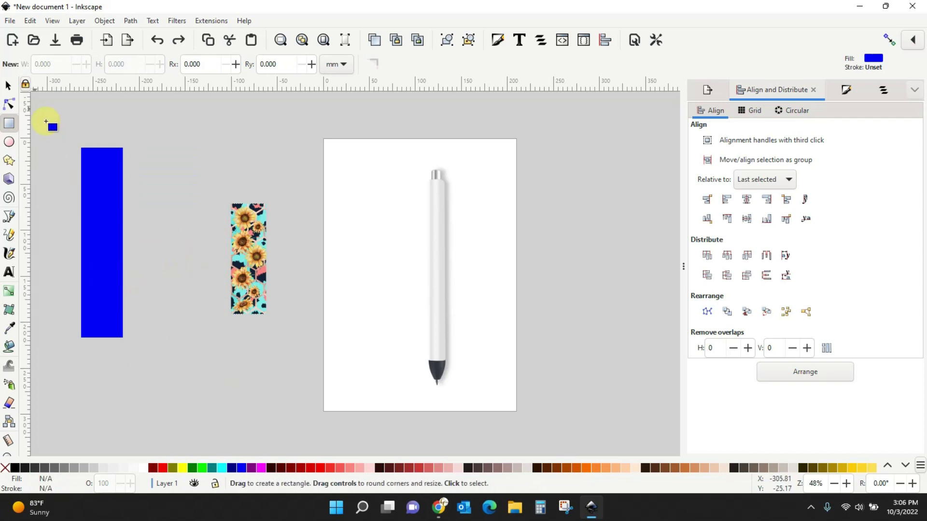
# Move the blue rectangle over the pen barrel to about X 100, Y 55 mm and round its corners to a vertical radius of about 5.35 mm
pyautogui.click(8, 87)
pyautogui.moveTo(108, 229); pyautogui.dragTo(444, 261)
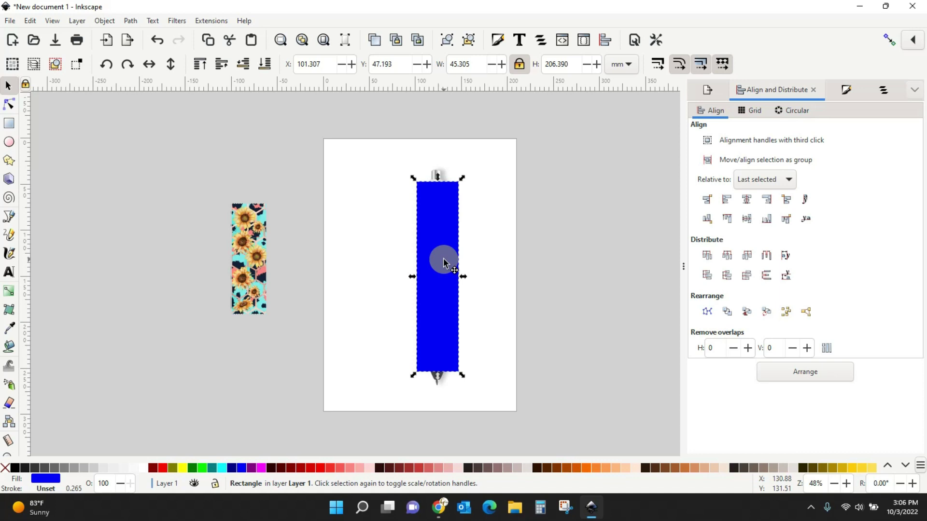
pyautogui.press('+')
pyautogui.press('+')
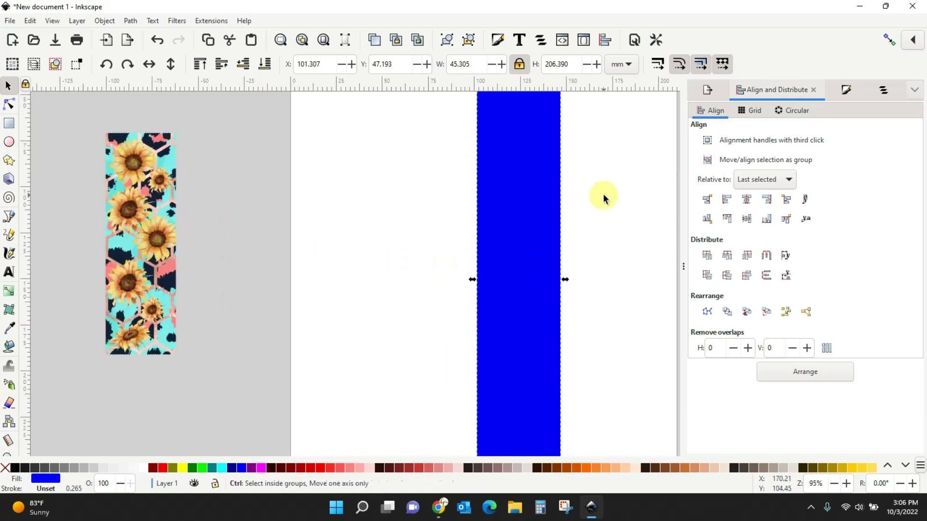
pyautogui.moveTo(604, 197); pyautogui.dragTo(459, 317)
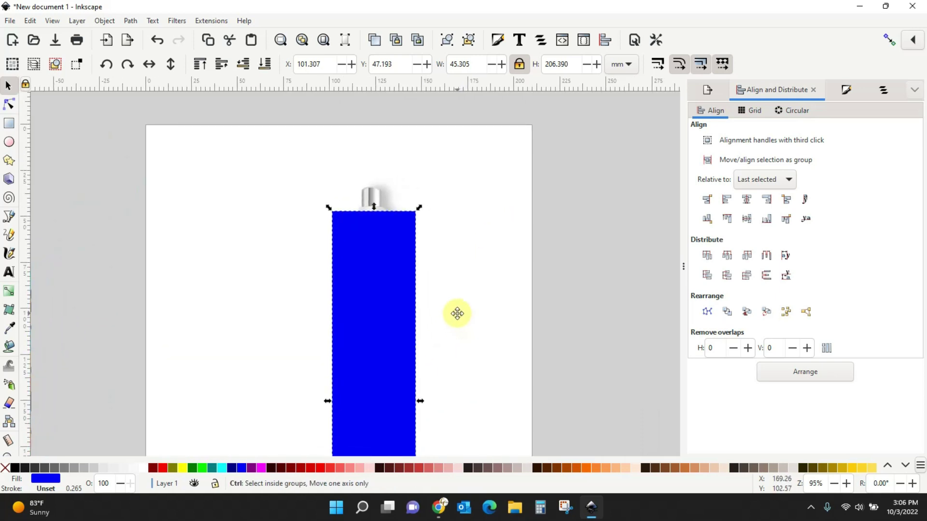
pyautogui.click(384, 309)
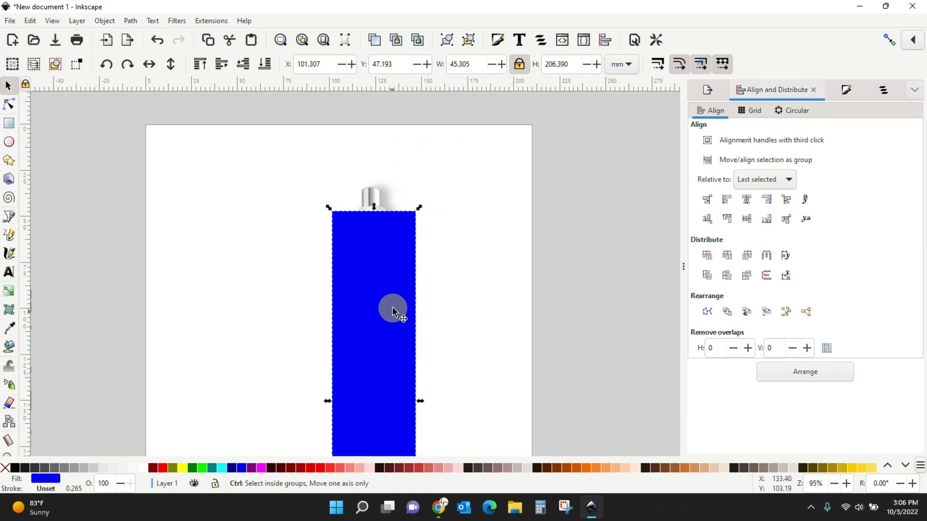
pyautogui.moveTo(374, 321); pyautogui.dragTo(373, 360)
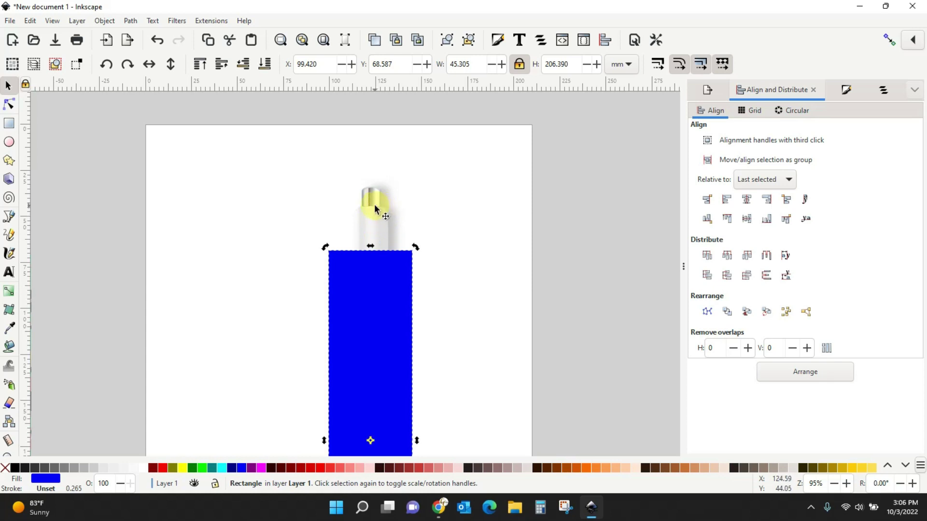
pyautogui.moveTo(379, 324); pyautogui.dragTo(380, 294)
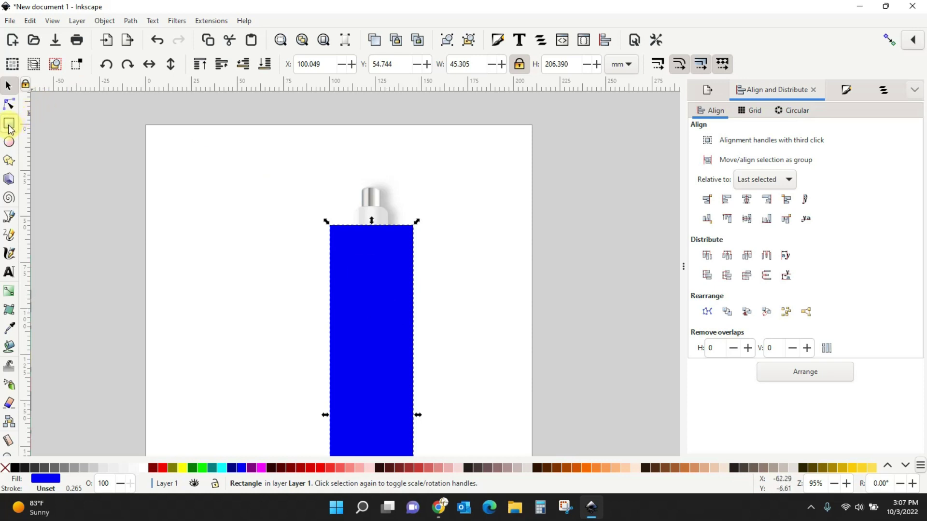
pyautogui.click(10, 124)
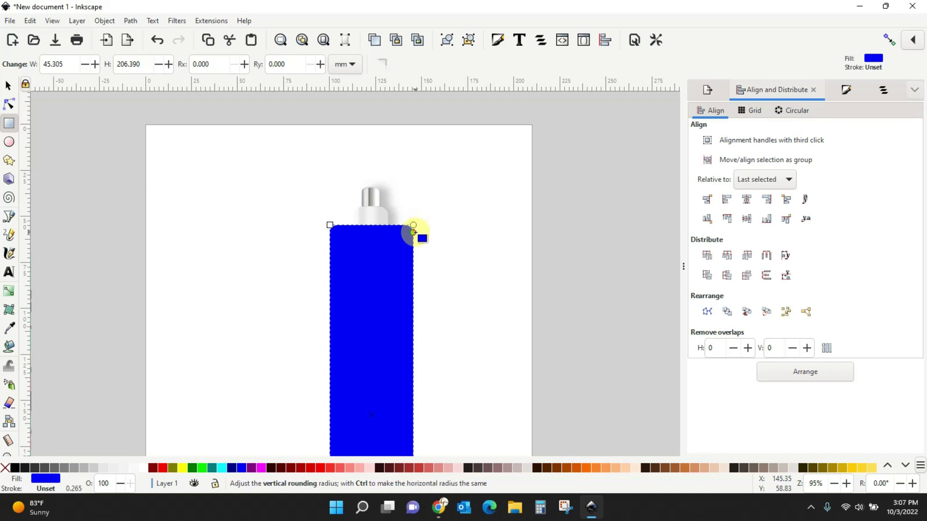
pyautogui.moveTo(414, 235); pyautogui.dragTo(414, 236)
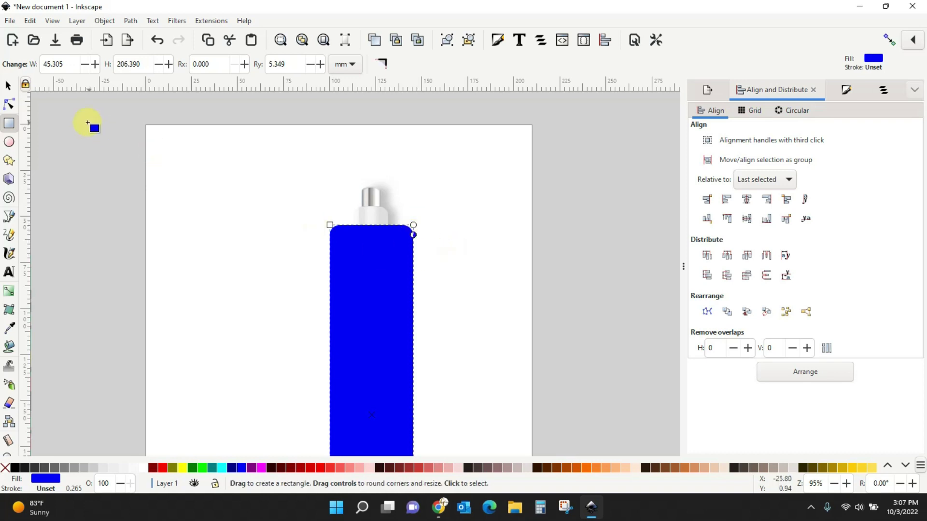
# Align the rounded rectangle with the barrel's upper end at about X 113, Y 45 mm and narrow it to about 18.6 mm wide
pyautogui.click(9, 90)
pyautogui.moveTo(392, 307); pyautogui.dragTo(368, 292)
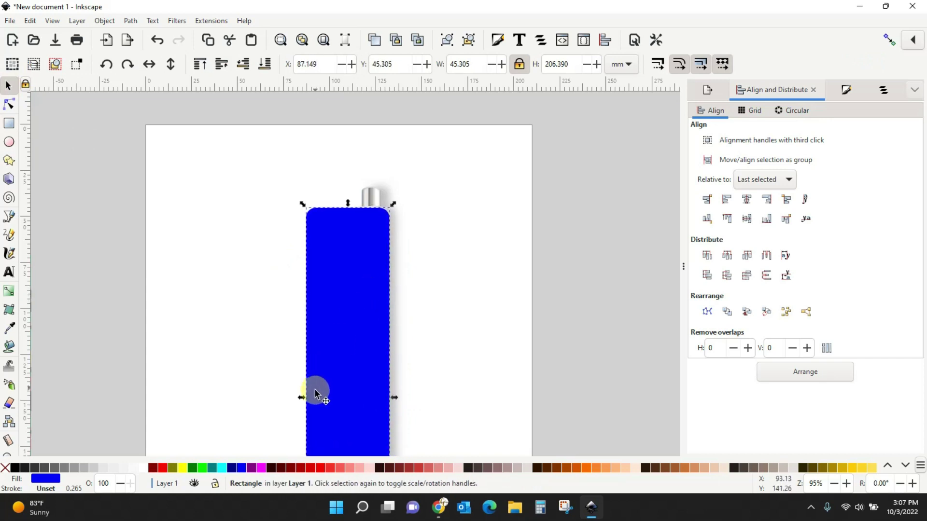
pyautogui.moveTo(301, 399); pyautogui.dragTo(351, 401)
pyautogui.click(440, 378)
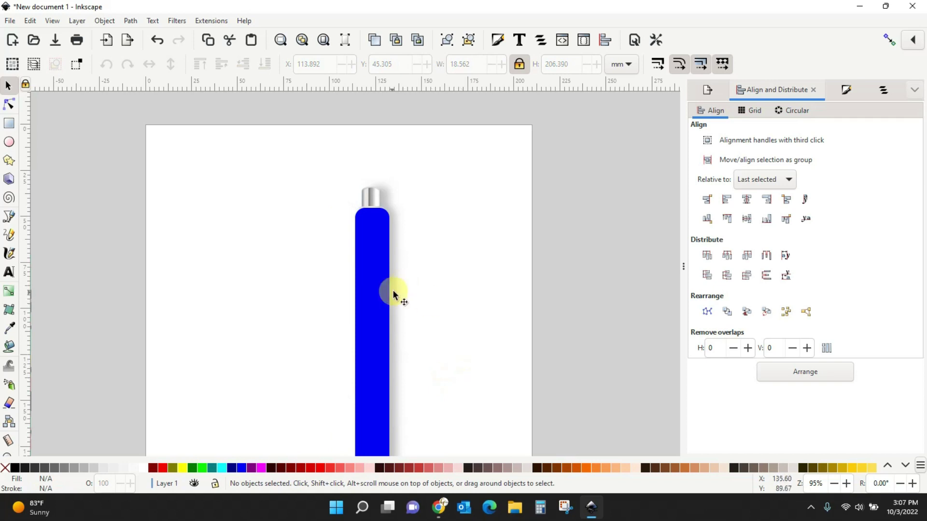
pyautogui.moveTo(376, 302); pyautogui.dragTo(374, 304)
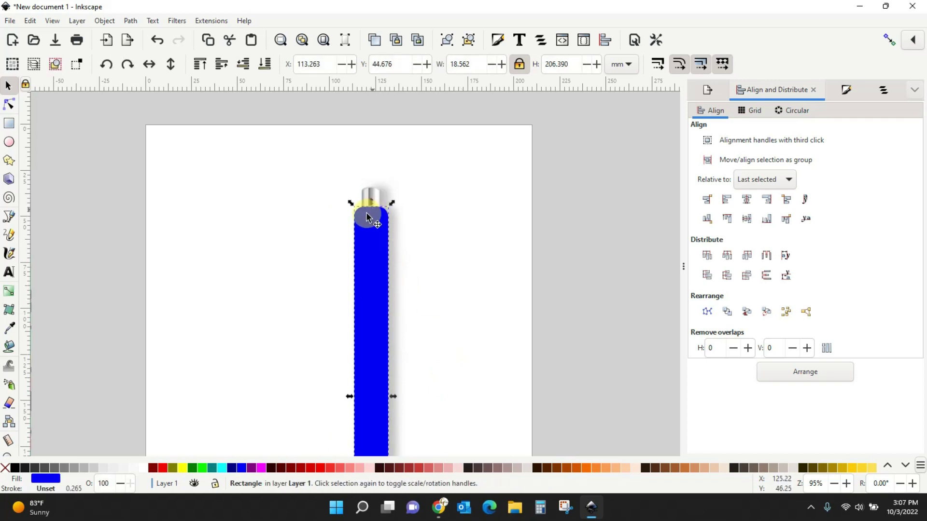
pyautogui.click(448, 278)
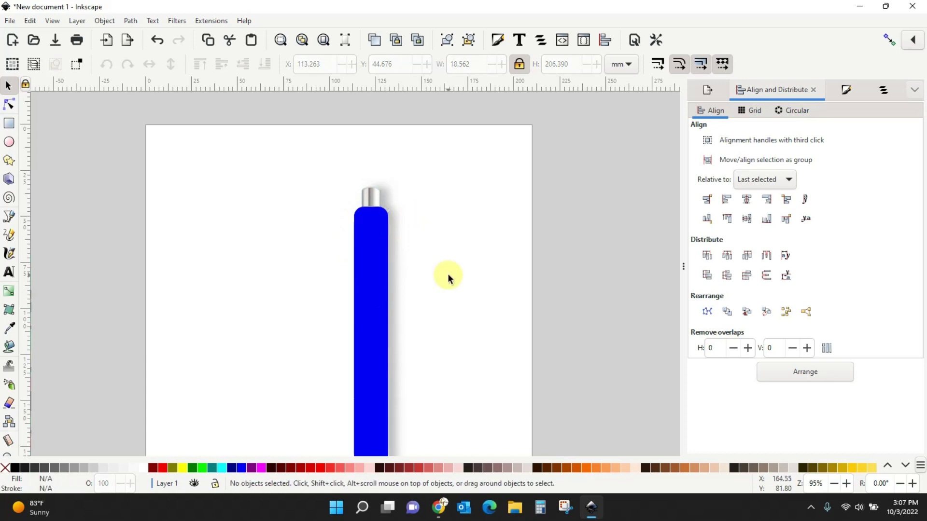
# Shorten the blue rectangle from its lower end to about 197.3 mm high, ending at the pen's dark tip
pyautogui.scroll(-6, 448, 279)
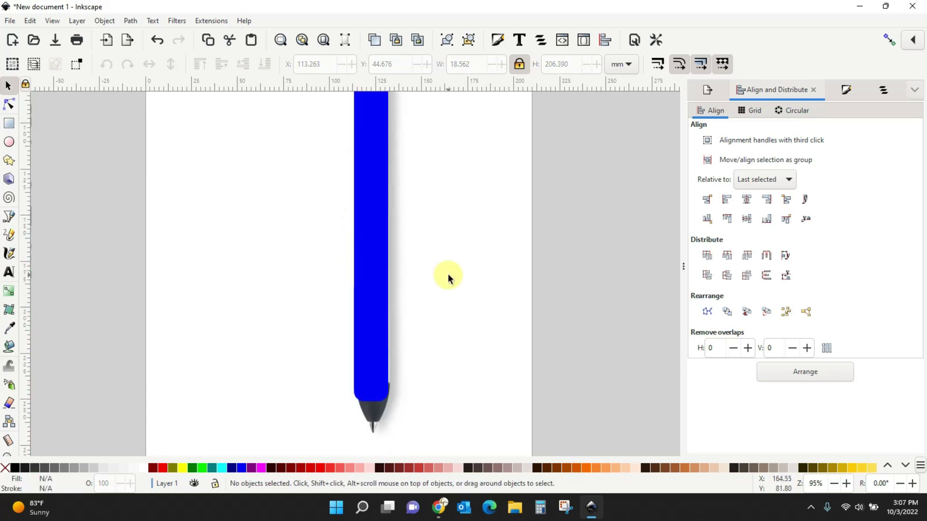
pyautogui.click(380, 314)
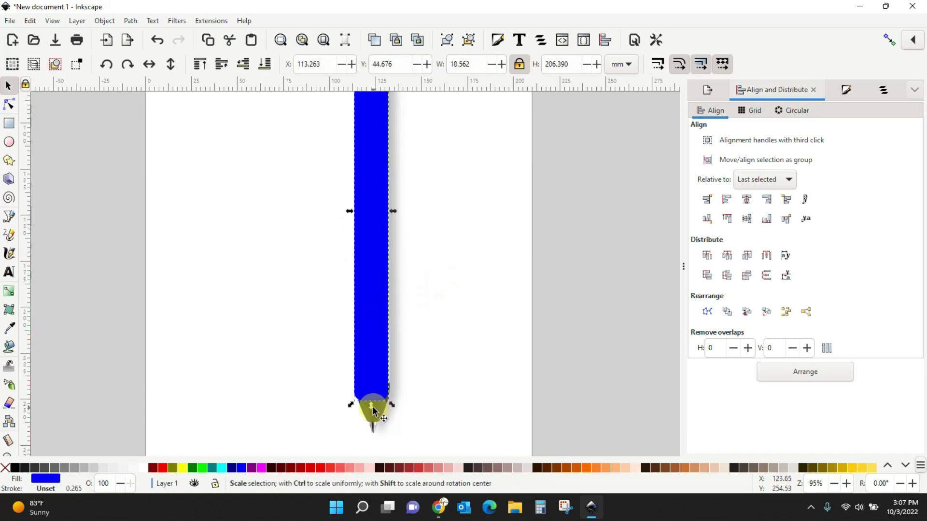
pyautogui.moveTo(371, 405); pyautogui.dragTo(372, 392)
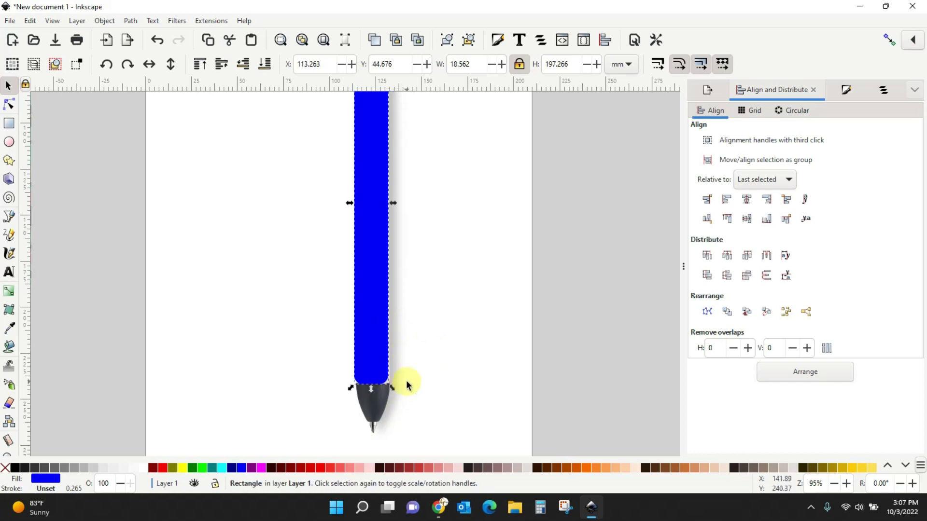
# Shift the blue rectangle sideways to about X 114.2 mm so it covers the barrel's edges above the dark tip
pyautogui.scroll(3, 409, 383)
pyautogui.hotkey('ctrl', 'Down')
pyautogui.hotkey('ctrl', 'Right')
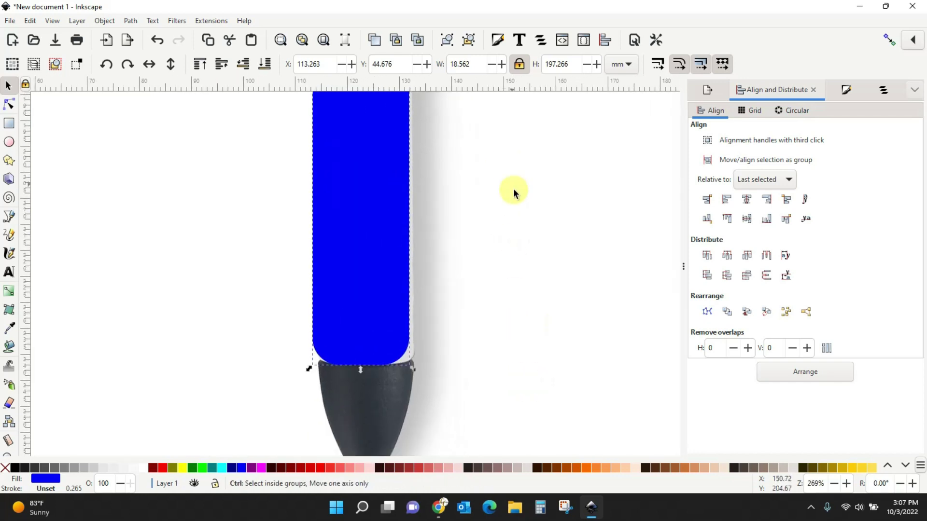
pyautogui.moveTo(362, 263); pyautogui.dragTo(367, 265)
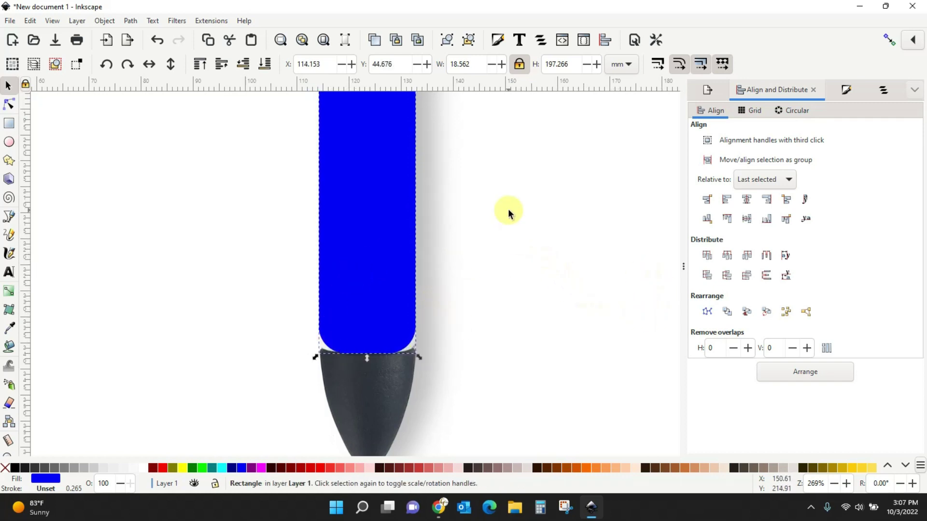
# Reduce the blue rectangle's vertical corner radius to about 4.1 mm to follow the barrel's upper shoulders
pyautogui.scroll(10, 507, 362)
pyautogui.hscroll(-1, 517, 200)
pyautogui.hscroll(-1, 525, 203)
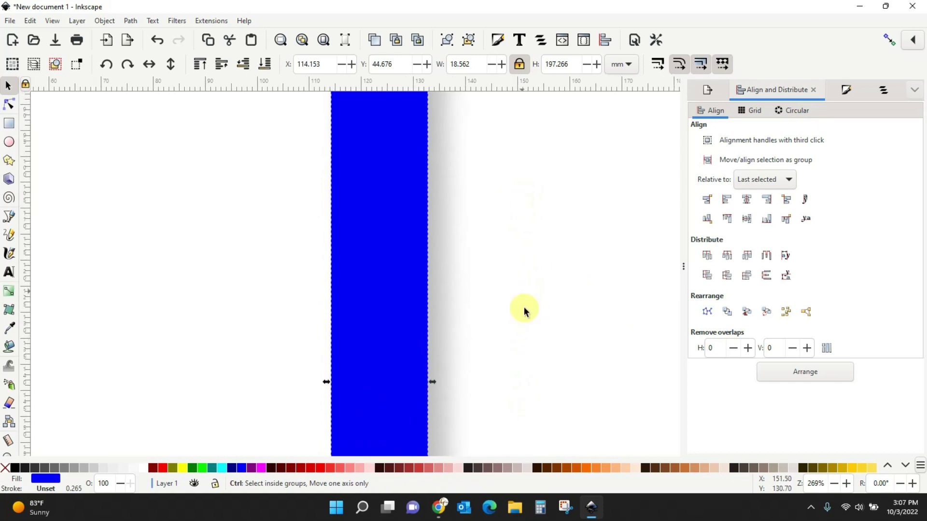
pyautogui.scroll(5, 536, 367)
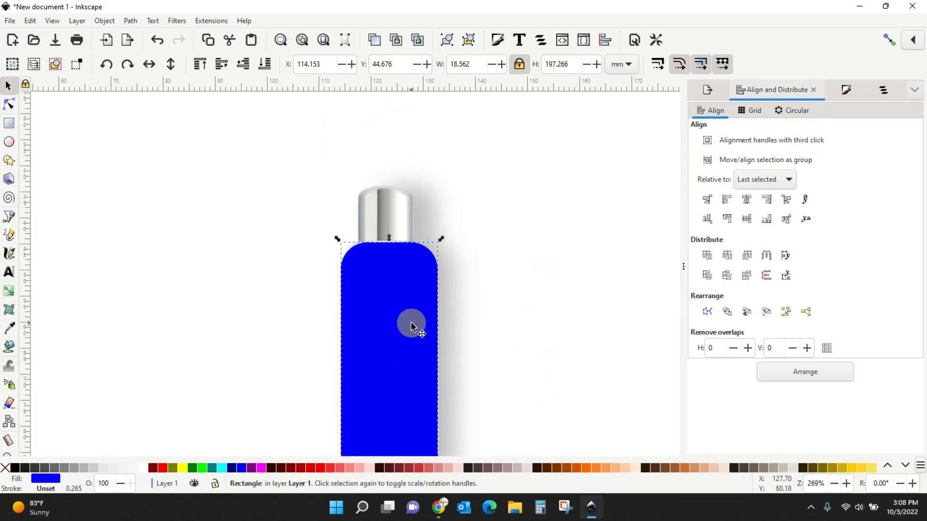
pyautogui.click(8, 124)
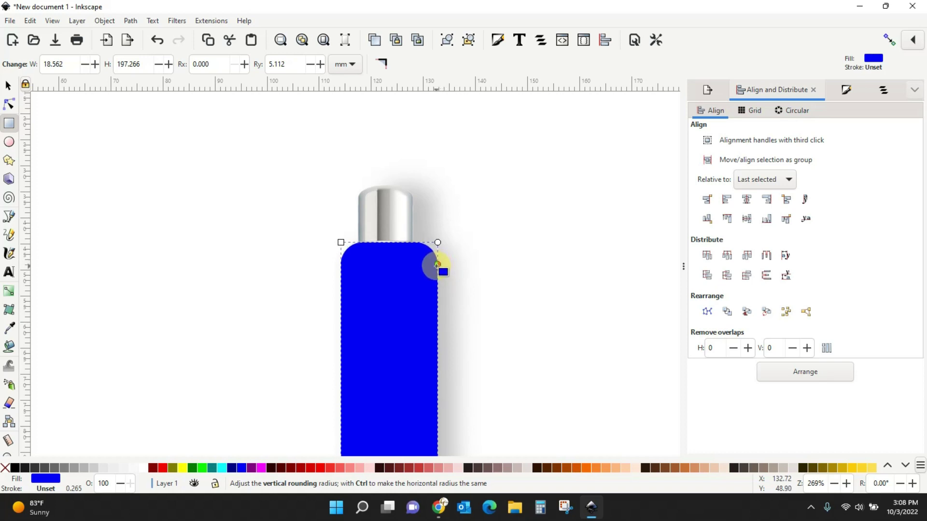
pyautogui.moveTo(437, 265)
pyautogui.mouseDown()
pyautogui.moveTo(432, 302)
pyautogui.moveTo(433, 263)
pyautogui.mouseUp()
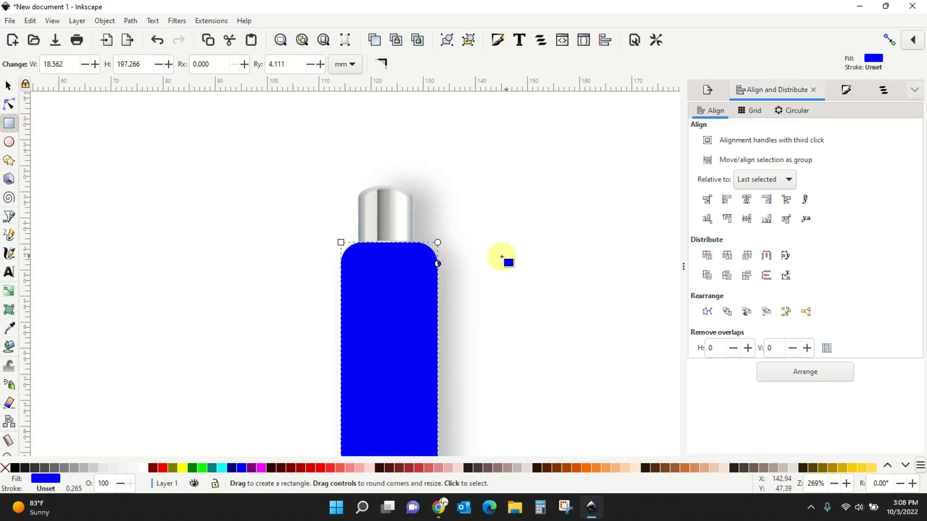
# Extend the blue rectangle's upper edge to the base of the metal plunger, making it about 198.9 mm high
pyautogui.click(8, 86)
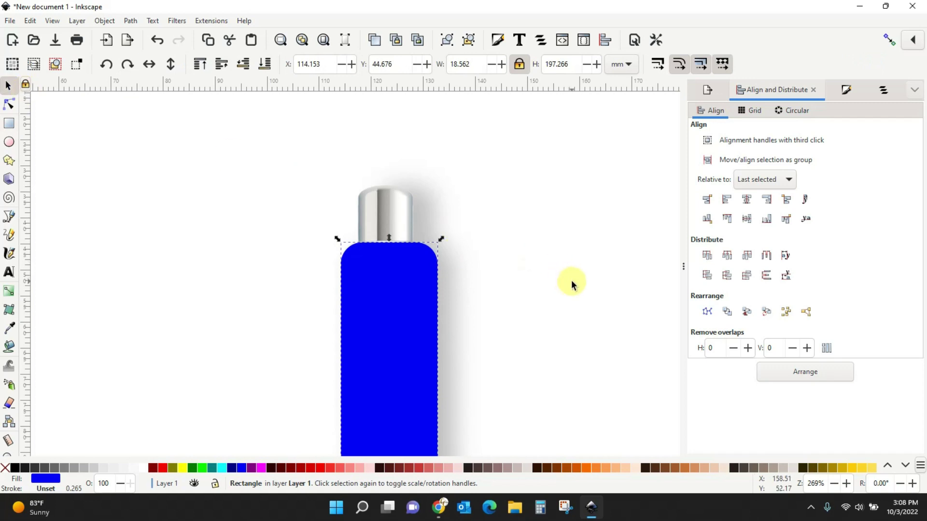
pyautogui.keyDown('ctrl'); pyautogui.scroll(-2, 369, 369); pyautogui.keyUp('ctrl')
pyautogui.moveTo(368, 368); pyautogui.dragTo(372, 190)
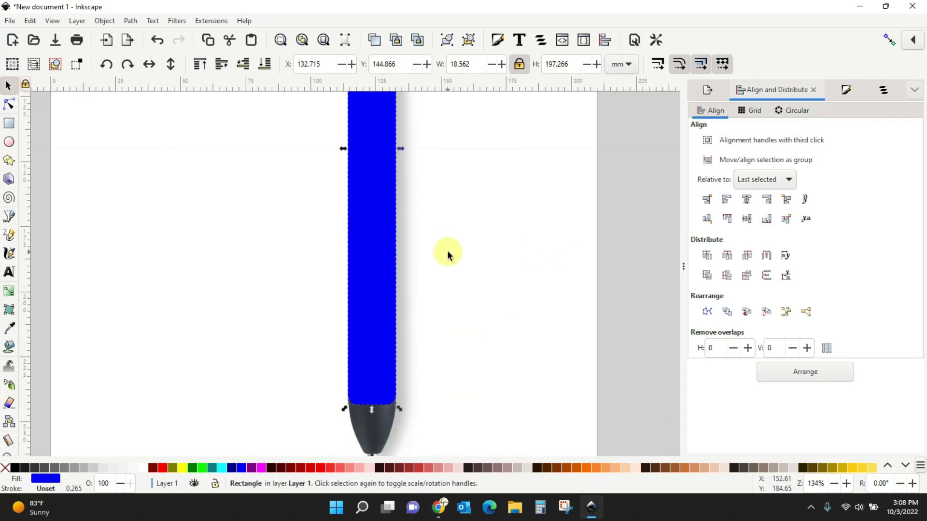
pyautogui.scroll(10, 471, 318)
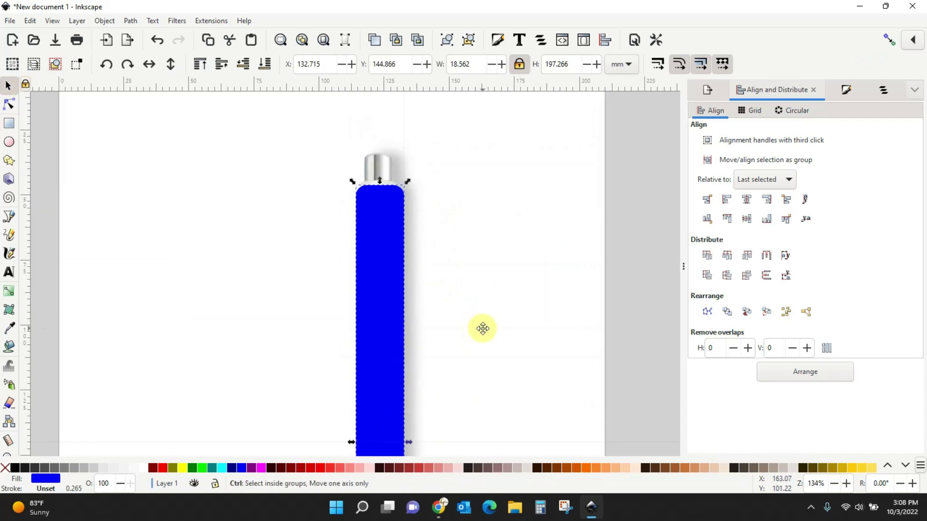
pyautogui.press('+')
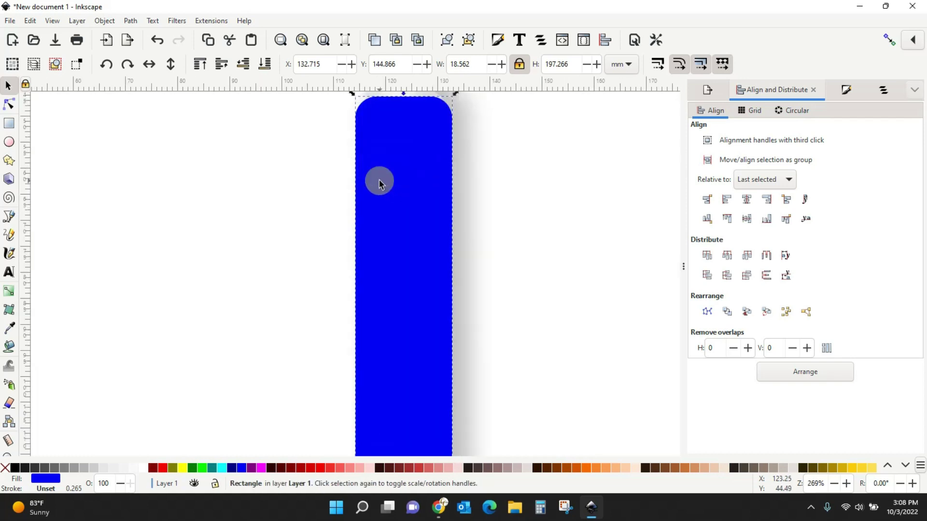
pyautogui.scroll(4, 489, 207)
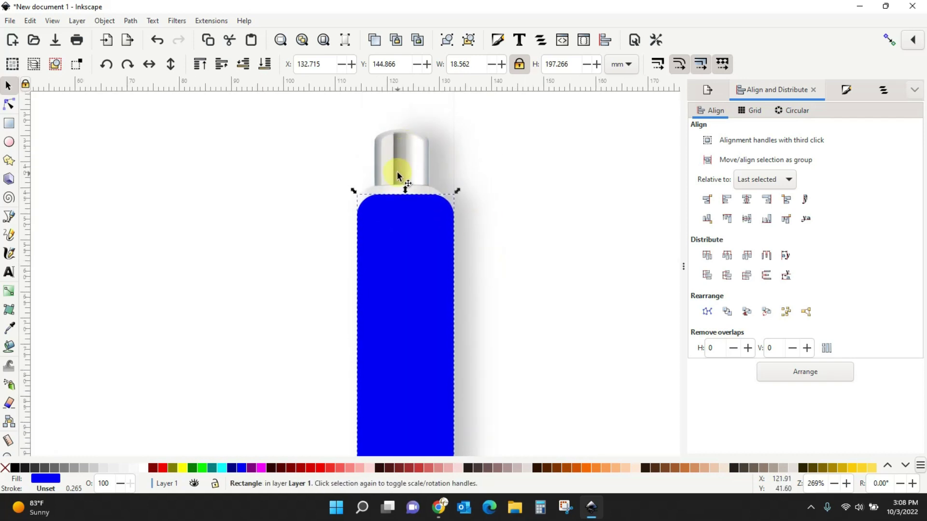
pyautogui.moveTo(404, 190); pyautogui.dragTo(403, 182)
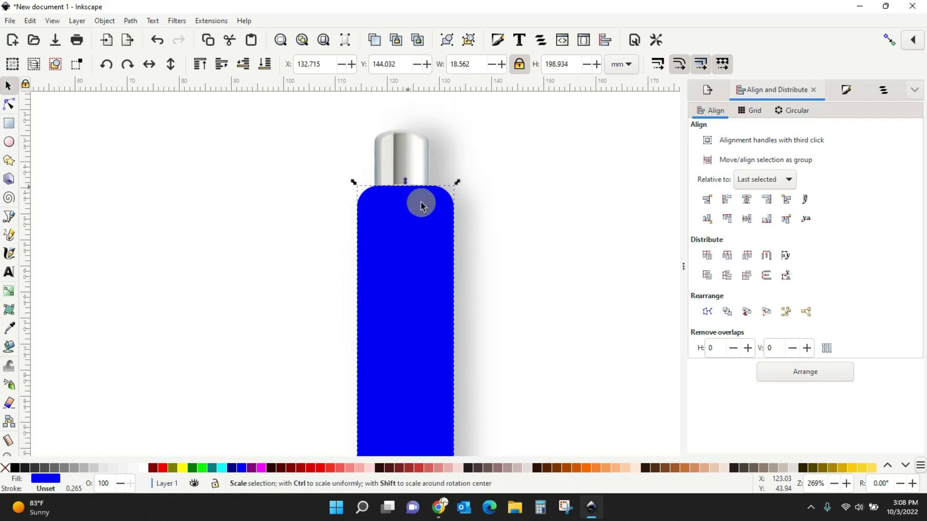
# Narrow the blue rectangle from its right edge to about 18 mm wide so it matches the pen's barrel
pyautogui.scroll(-15, 509, 345)
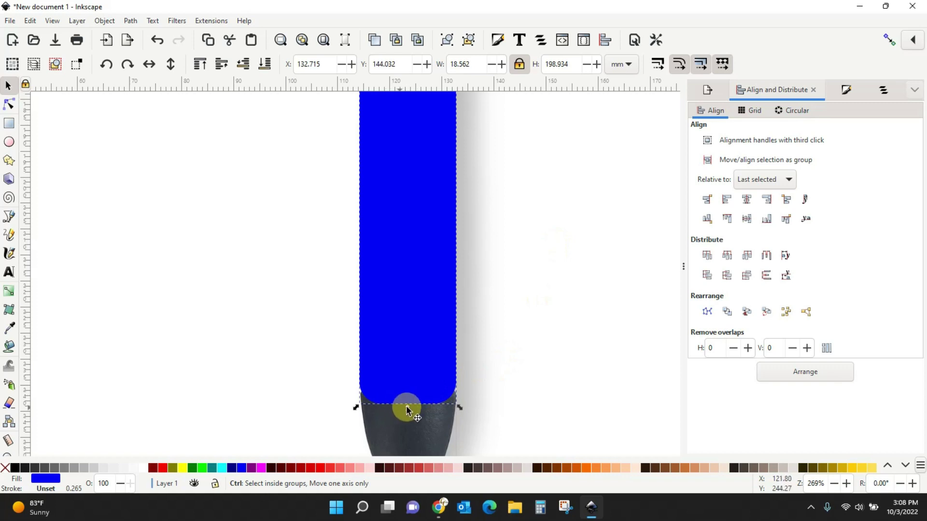
pyautogui.scroll(8, 542, 338)
pyautogui.scroll(-5, 542, 384)
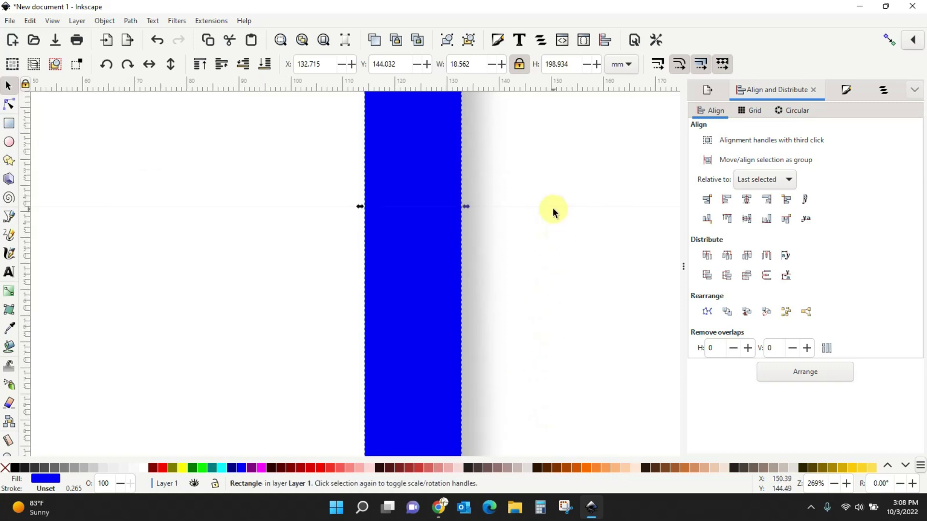
pyautogui.moveTo(466, 205); pyautogui.dragTo(464, 207)
pyautogui.press('-')
pyautogui.press('-')
pyautogui.press('-')
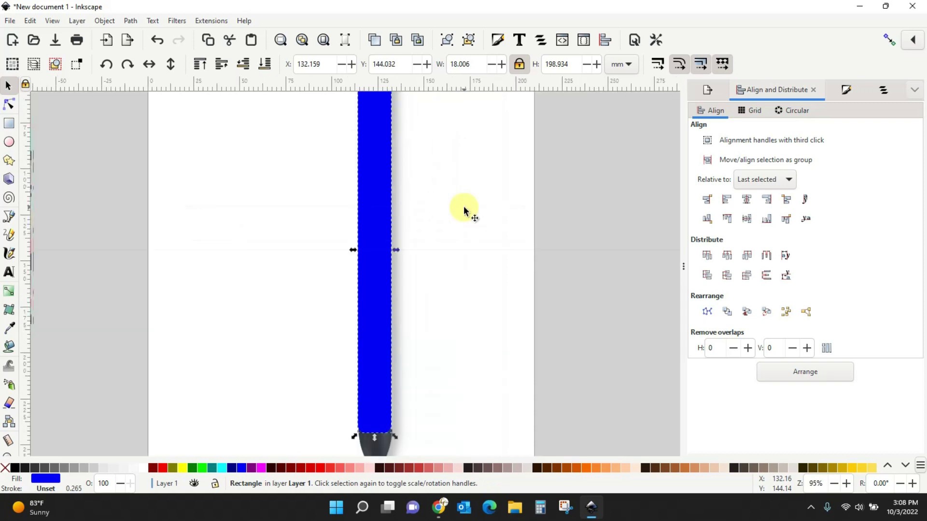
# Move the blue rectangle off the pen to the empty page area left of it
pyautogui.click(462, 263)
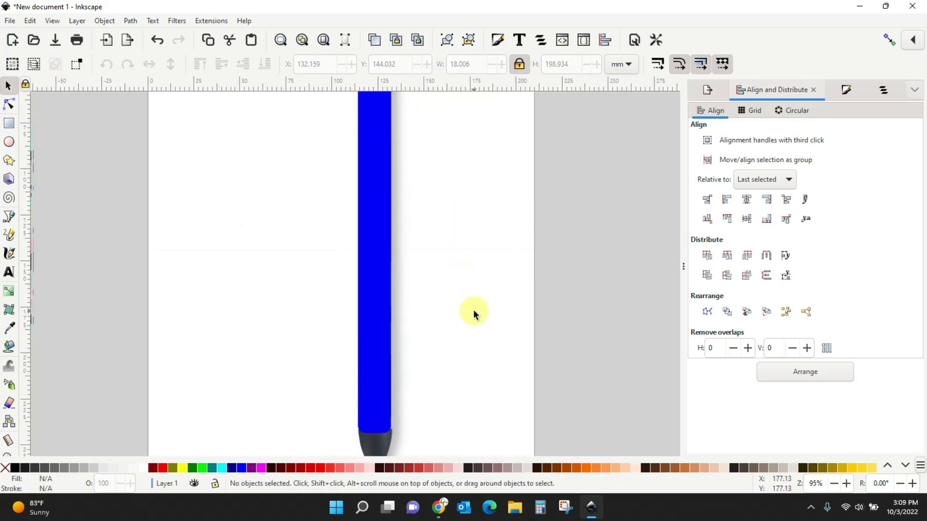
pyautogui.scroll(5, 472, 310)
pyautogui.press('-')
pyautogui.press('-')
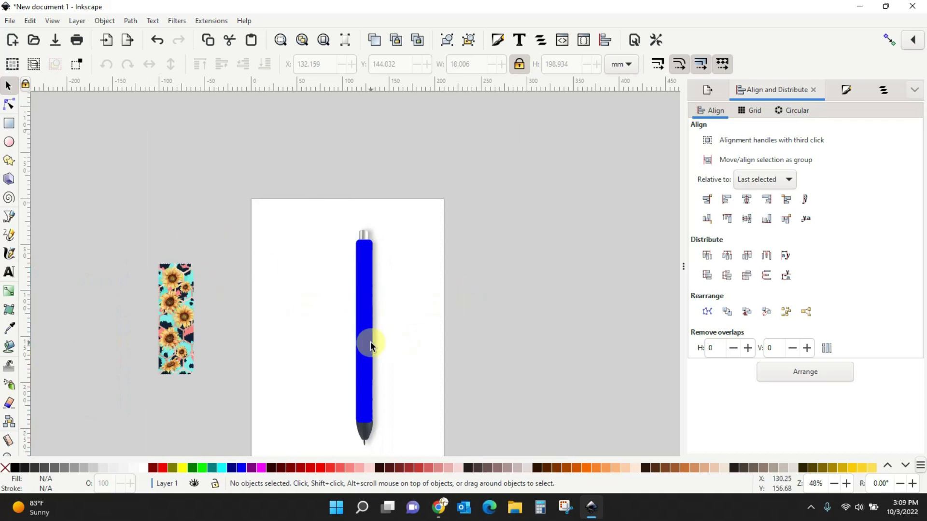
pyautogui.moveTo(372, 343); pyautogui.dragTo(285, 324)
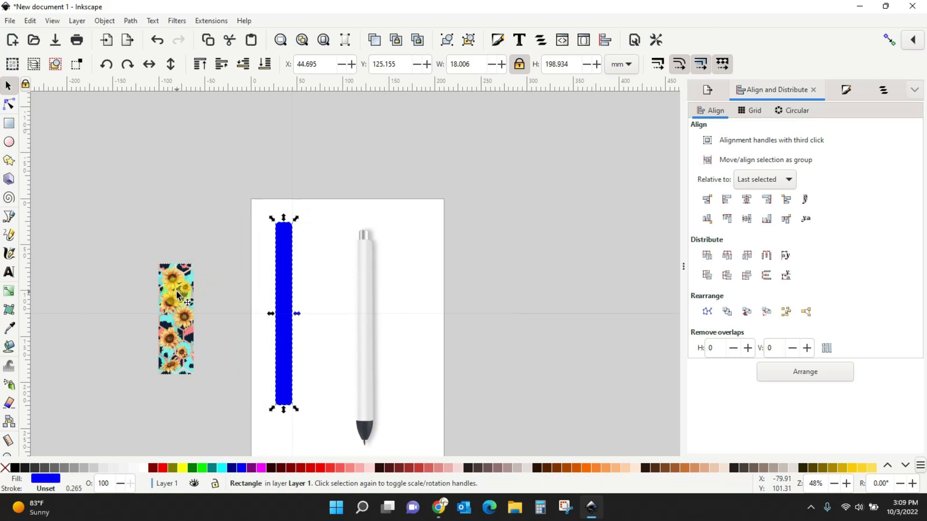
# Place the sunflower image behind the blue rectangle and enlarge it to about 64.4 by 203.9 mm, covering the rectangle's full height
pyautogui.scroll(2, 162, 294)
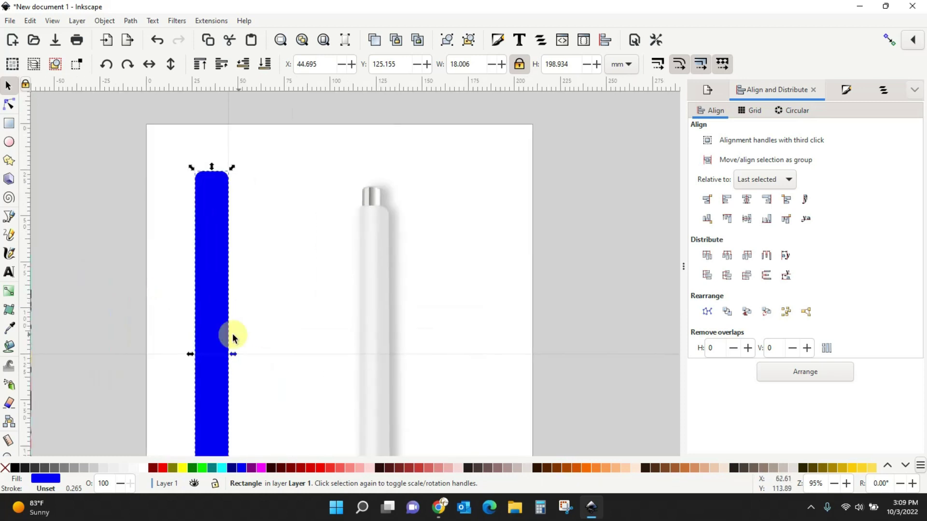
pyautogui.scroll(-1, 234, 335)
pyautogui.moveTo(299, 350); pyautogui.dragTo(432, 296)
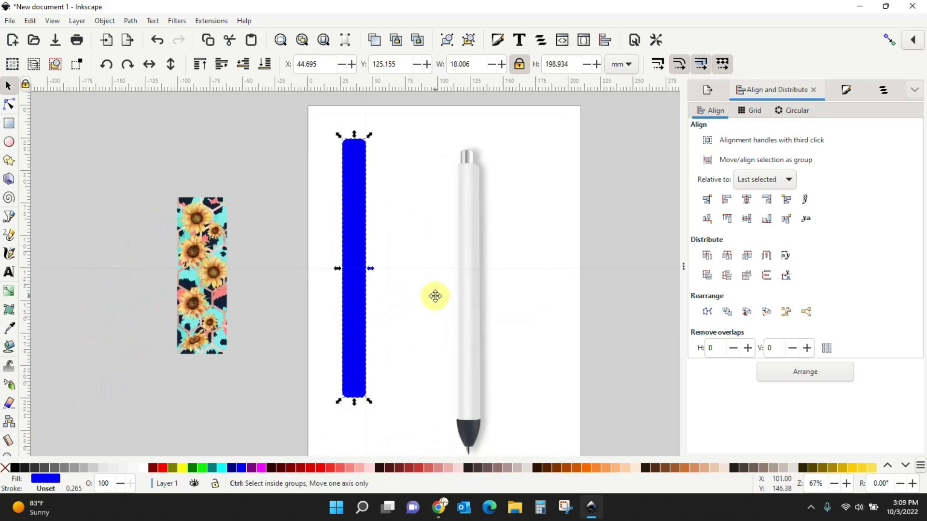
pyautogui.moveTo(201, 230); pyautogui.dragTo(358, 164)
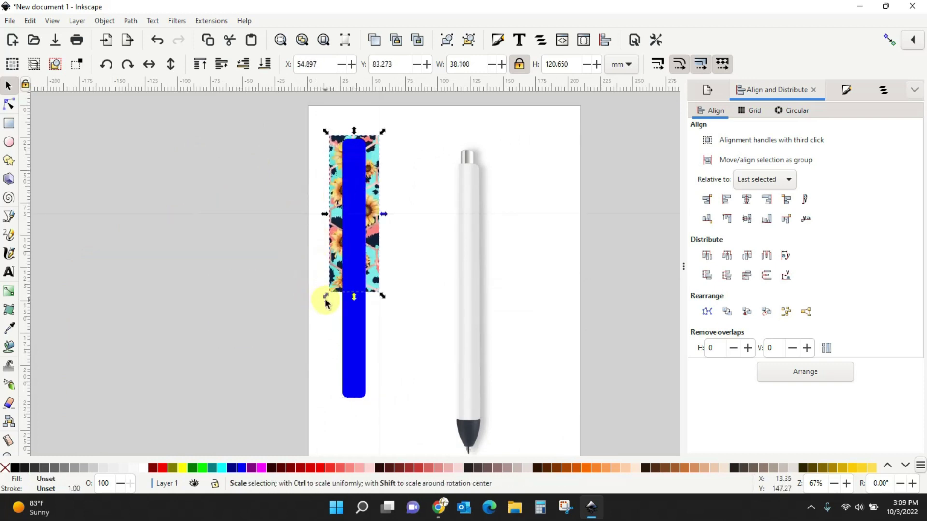
pyautogui.moveTo(326, 296); pyautogui.dragTo(286, 400)
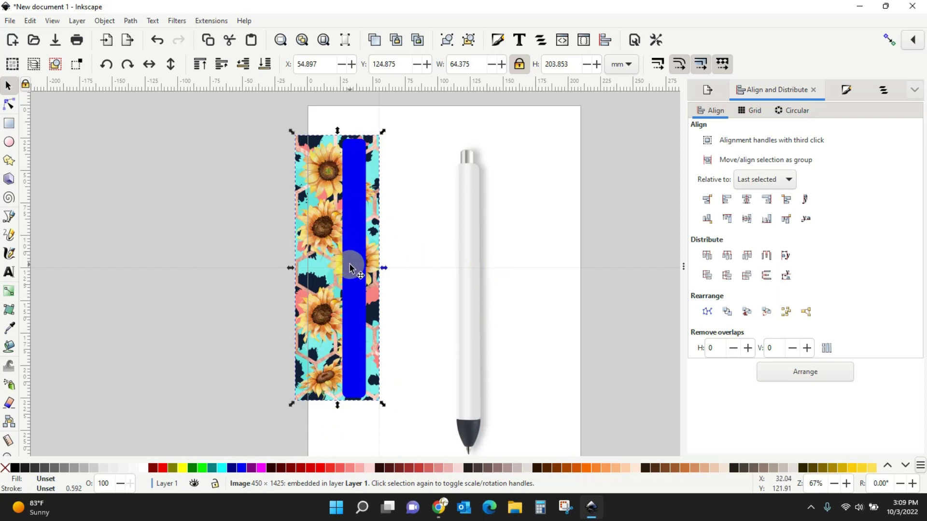
# Position the blue rectangle over the part of the sunflower pattern right of the large left-hand flowers and convert it to a path
pyautogui.moveTo(344, 265); pyautogui.dragTo(310, 263)
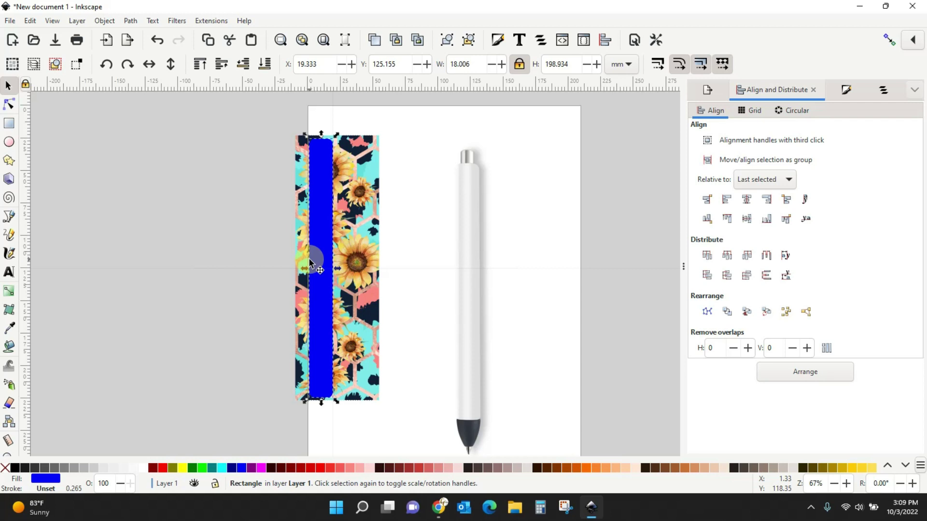
pyautogui.moveTo(309, 263); pyautogui.dragTo(356, 322)
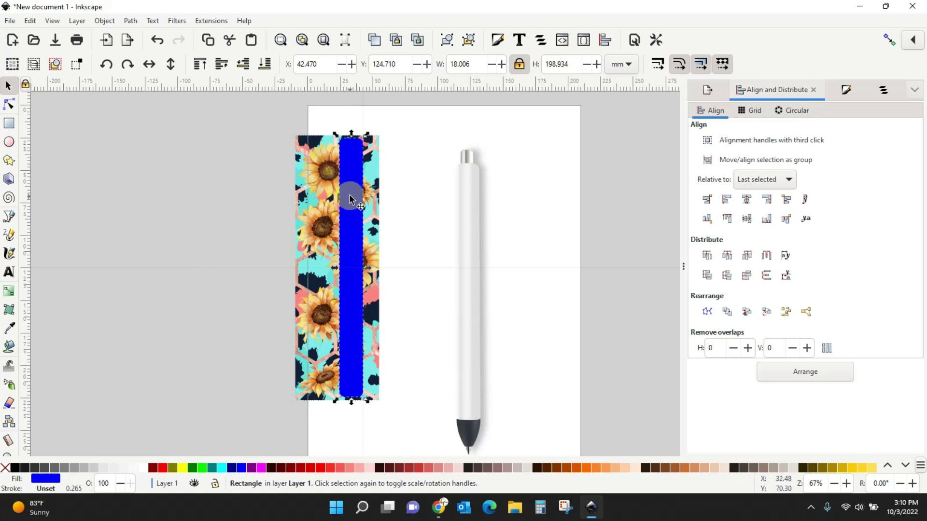
pyautogui.click(130, 22)
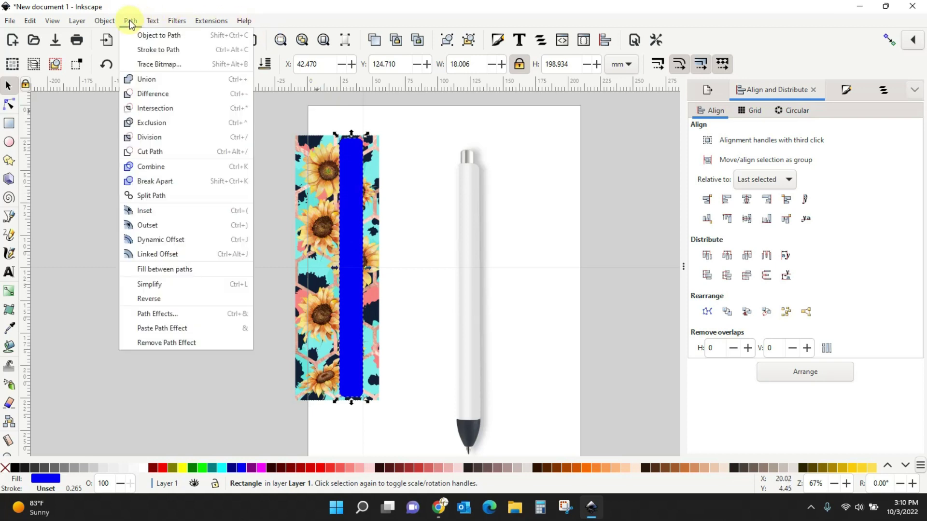
pyautogui.click(145, 34)
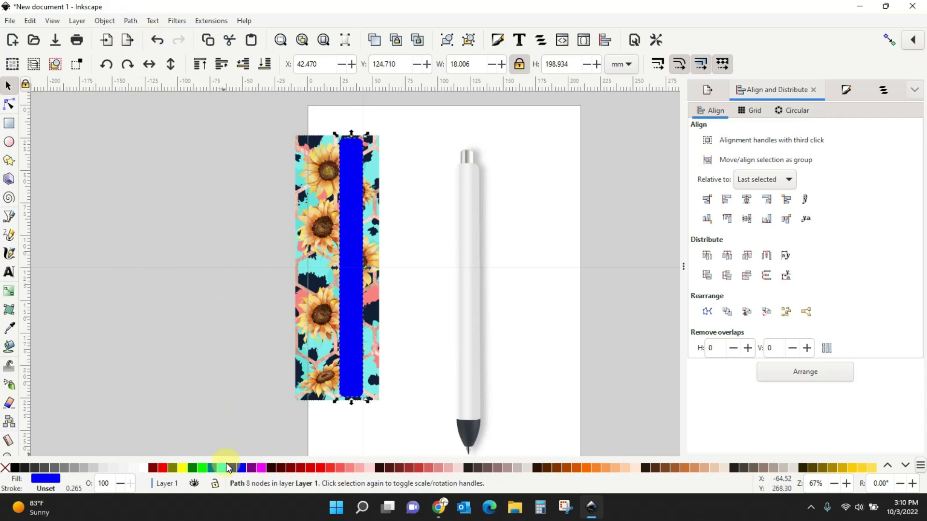
pyautogui.click(348, 284)
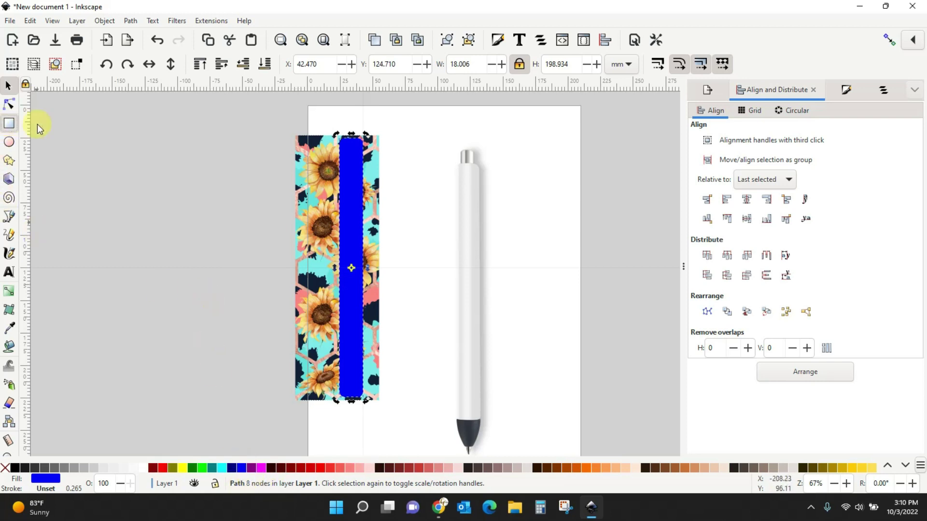
pyautogui.moveTo(138, 173); pyautogui.dragTo(167, 312)
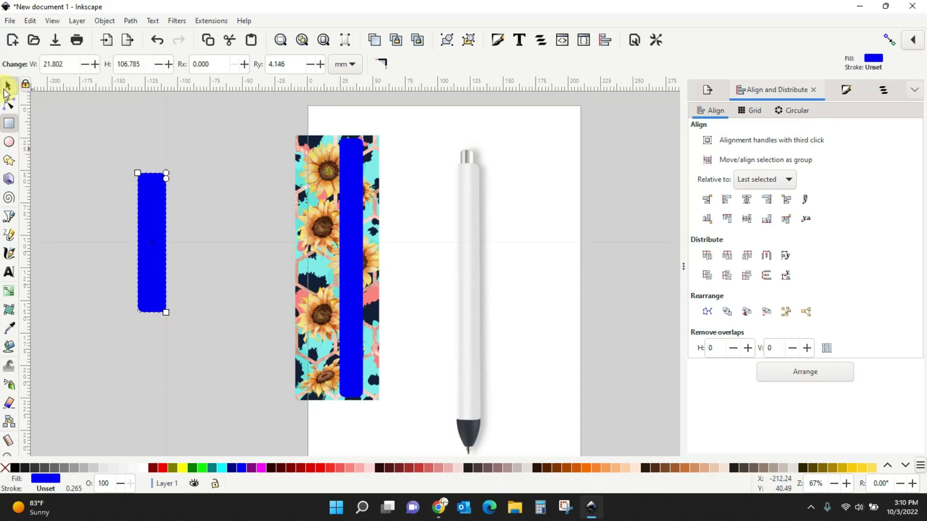
pyautogui.click(6, 88)
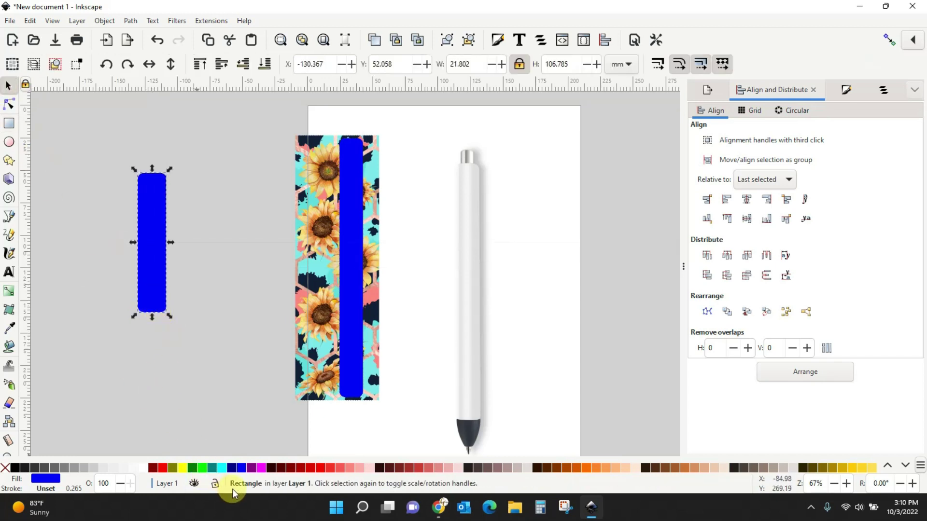
pyautogui.press('Delete')
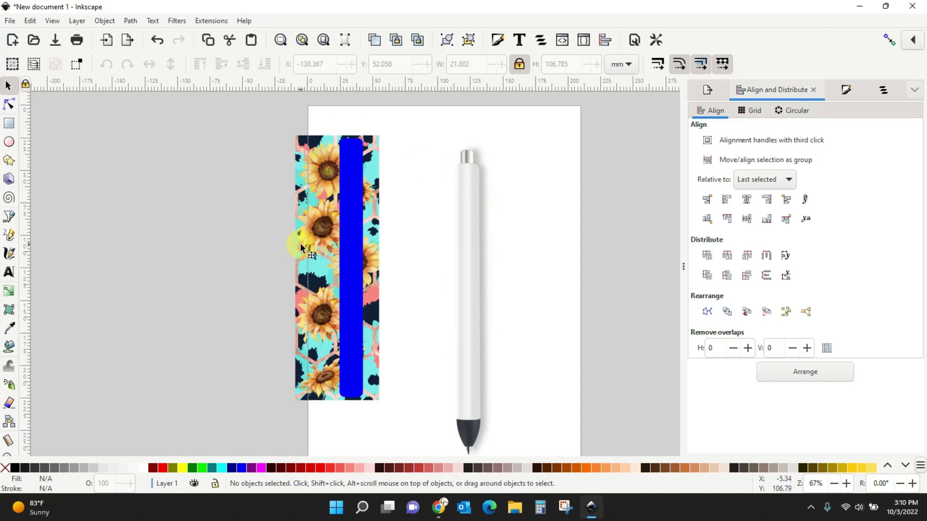
# Duplicate the blue path, set the copy aside off the page, and clip the sunflower image with the path lying over it
pyautogui.click(350, 268)
pyautogui.moveTo(350, 269); pyautogui.dragTo(136, 263)
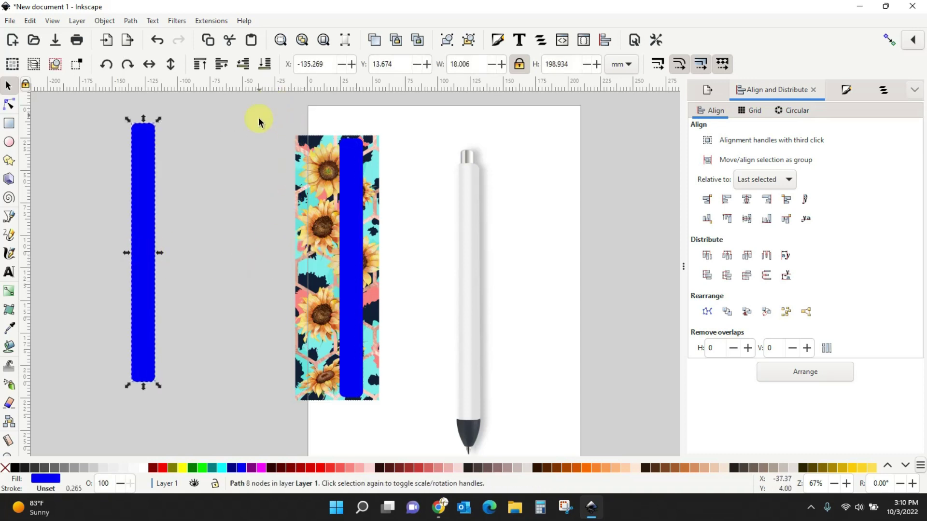
pyautogui.moveTo(259, 107); pyautogui.dragTo(418, 431)
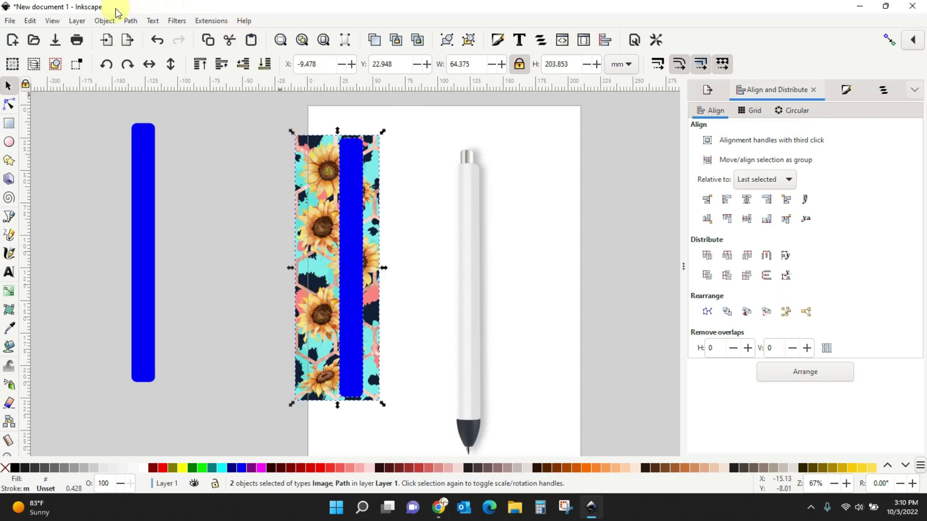
pyautogui.click(105, 20)
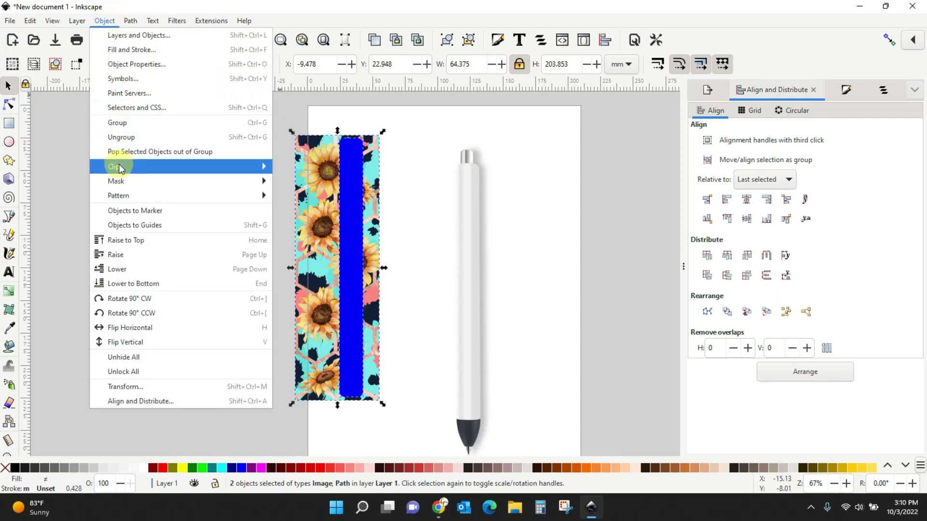
pyautogui.moveTo(119, 168)
pyautogui.click(297, 166)
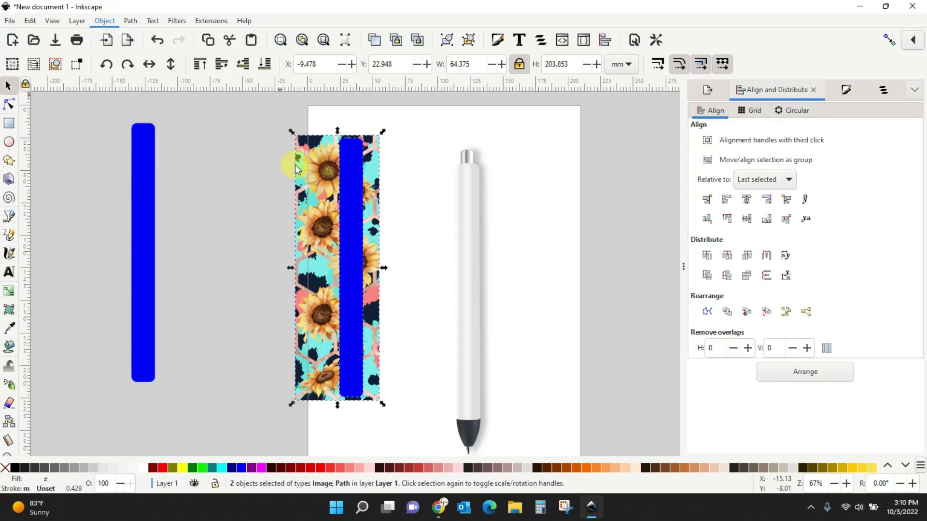
pyautogui.click(391, 229)
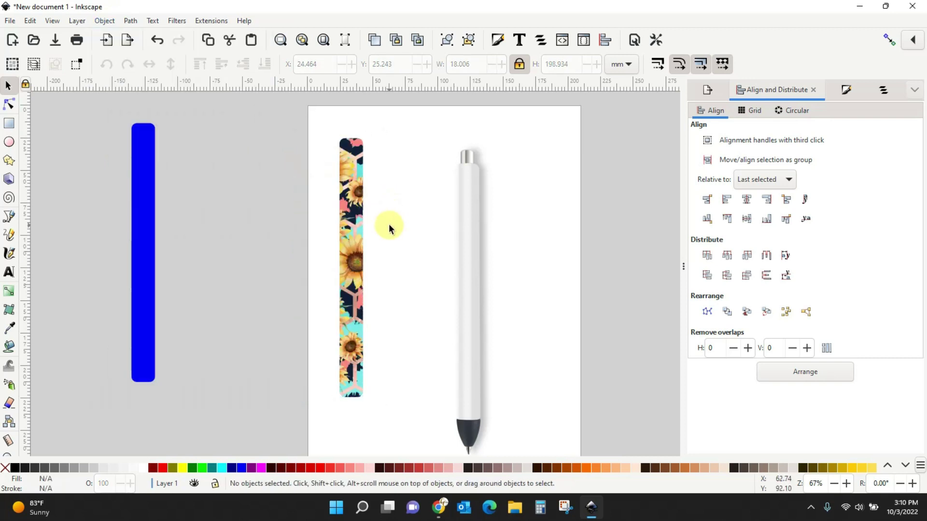
# Move the clipped sunflower design onto the pen's barrel at about X 113.9, Y 43.9 mm and lower it to the bottom beneath the pen image
pyautogui.moveTo(353, 211); pyautogui.dragTo(472, 234)
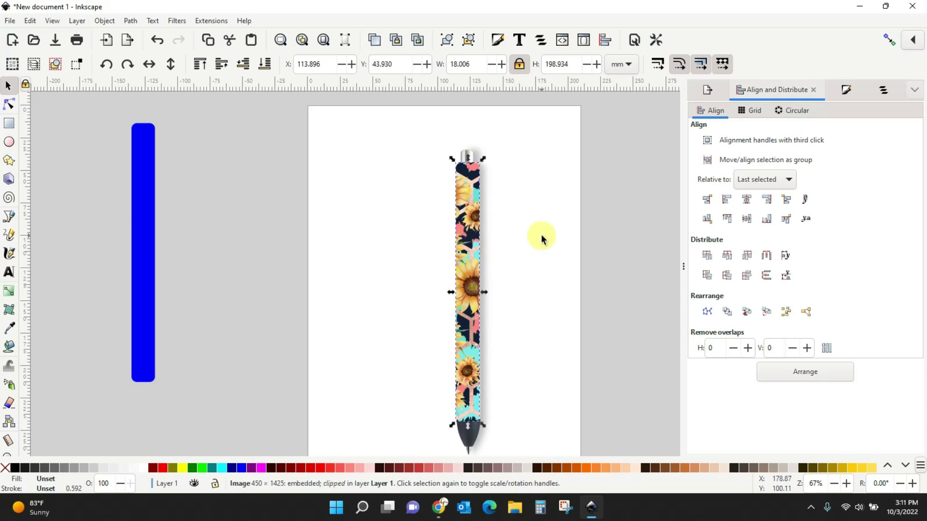
pyautogui.click(543, 238)
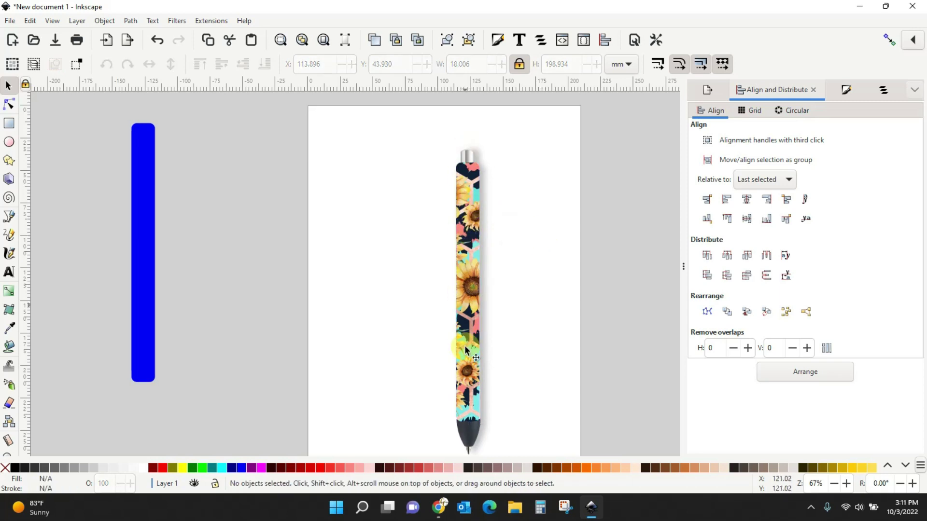
pyautogui.click(474, 260)
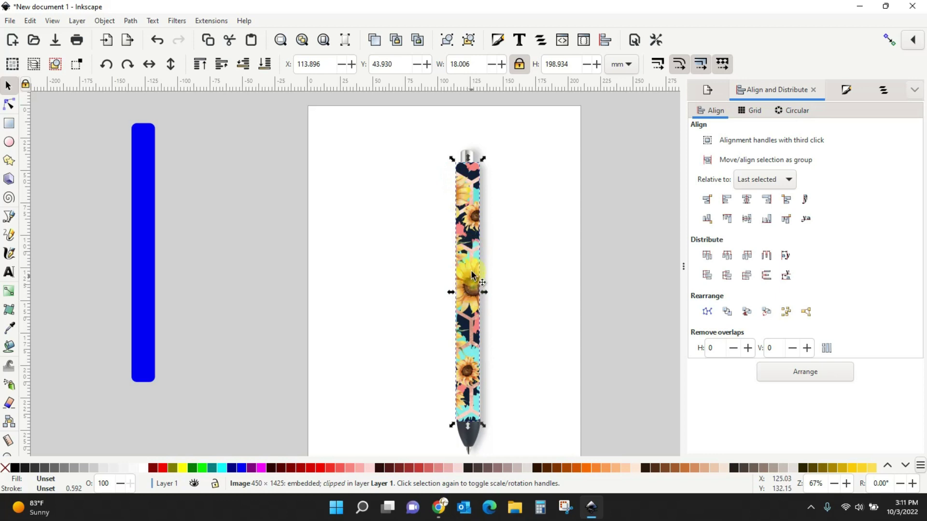
pyautogui.click(265, 68)
pyautogui.click(360, 243)
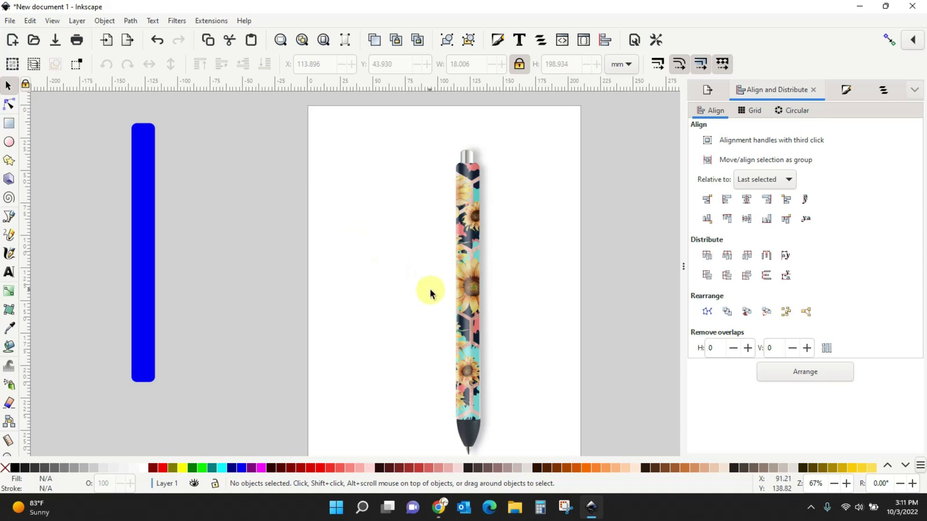
# Move the pen image off the sunflower design and over the spare blue path beside the page
pyautogui.moveTo(468, 317); pyautogui.dragTo(346, 285)
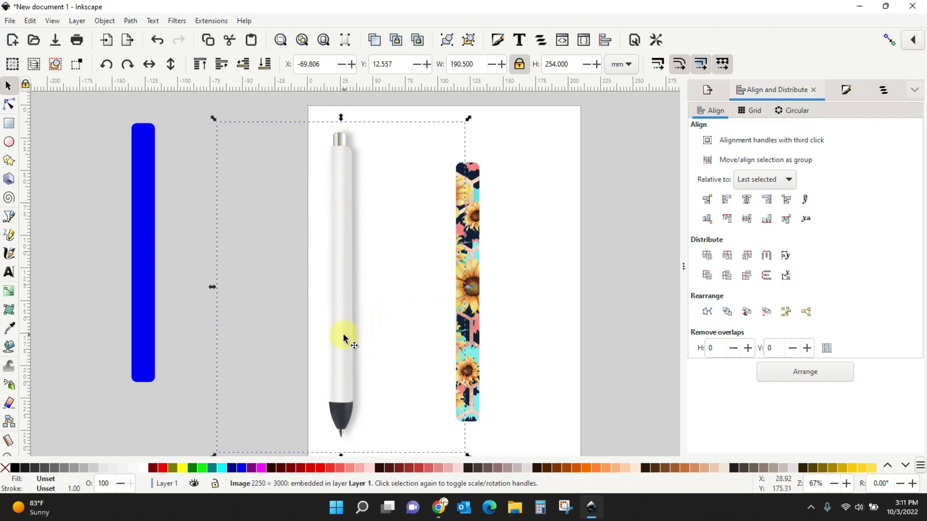
pyautogui.moveTo(344, 334); pyautogui.dragTo(150, 271)
pyautogui.moveTo(149, 275); pyautogui.dragTo(153, 272)
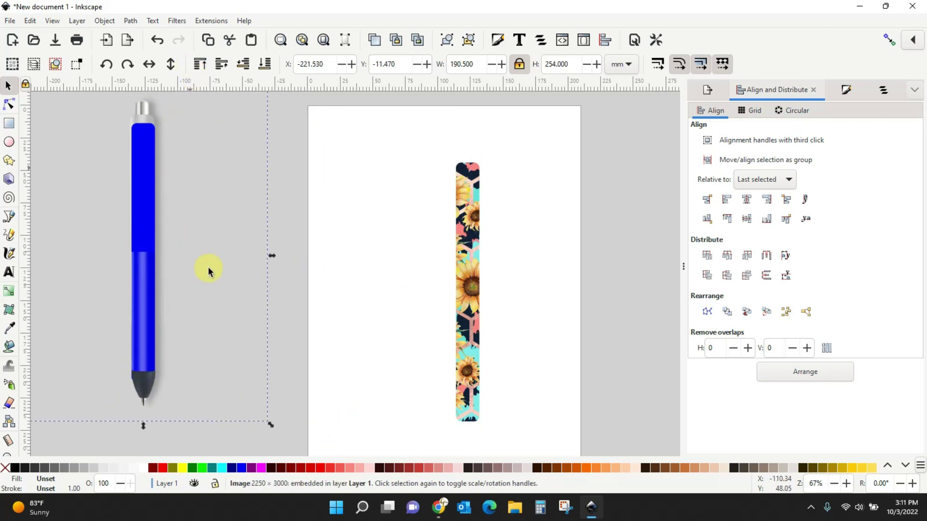
# Move the blank pen image over the clipped sunflower design on the page, at about X 26.7, Y 25.5 mm
pyautogui.moveTo(164, 259); pyautogui.dragTo(268, 258)
pyautogui.moveTo(159, 255); pyautogui.dragTo(468, 299)
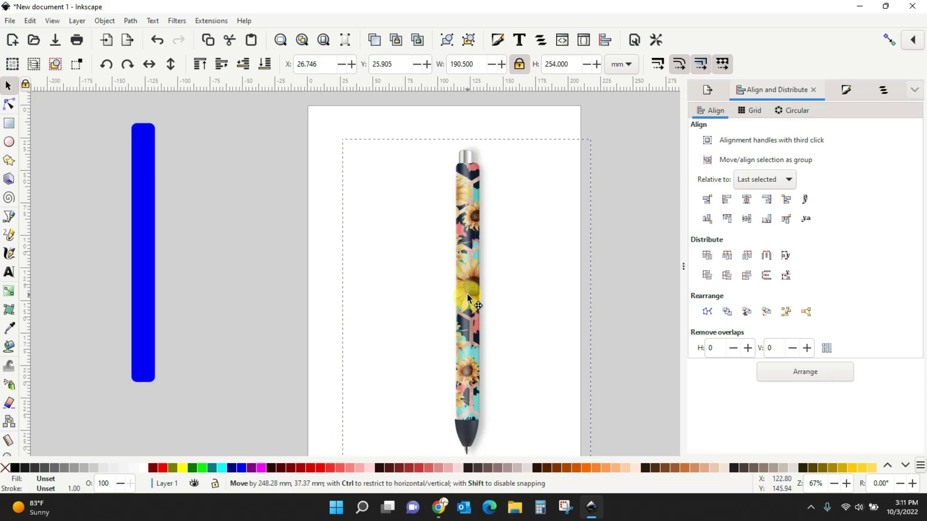
pyautogui.moveTo(468, 300); pyautogui.dragTo(468, 301)
pyautogui.click(228, 312)
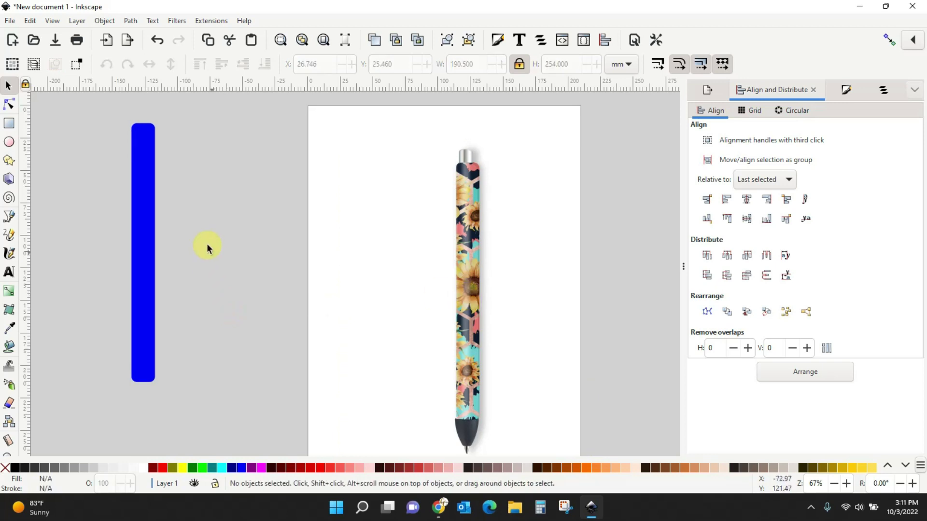
# Import the Leo_05 pattern image and move the spare blue path onto the page at about X 50.7, Y 32.8 mm
pyautogui.click(10, 21)
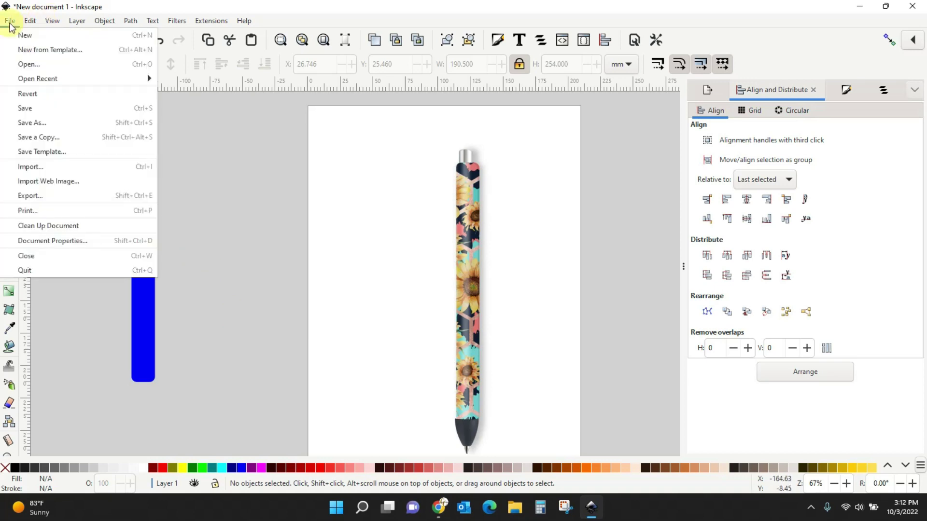
pyautogui.click(25, 167)
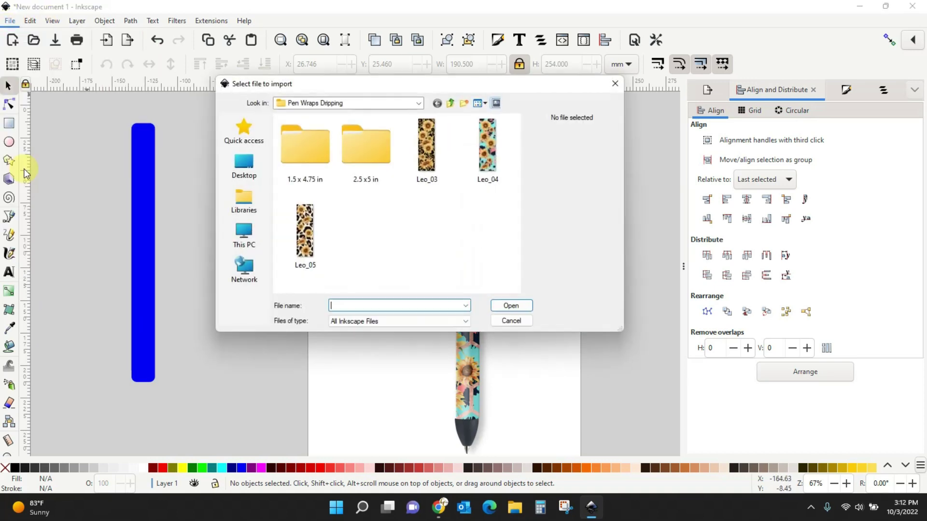
pyautogui.doubleClick(306, 230)
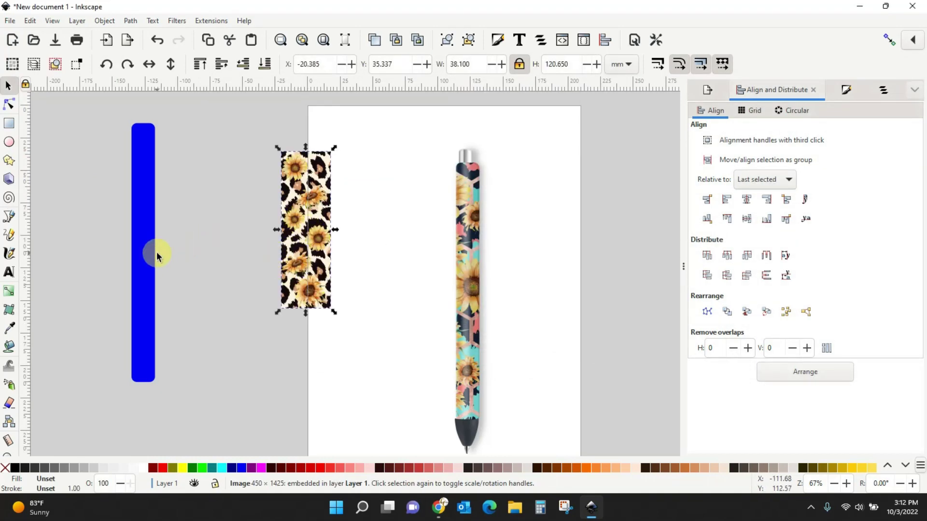
pyautogui.moveTo(157, 256); pyautogui.dragTo(396, 292)
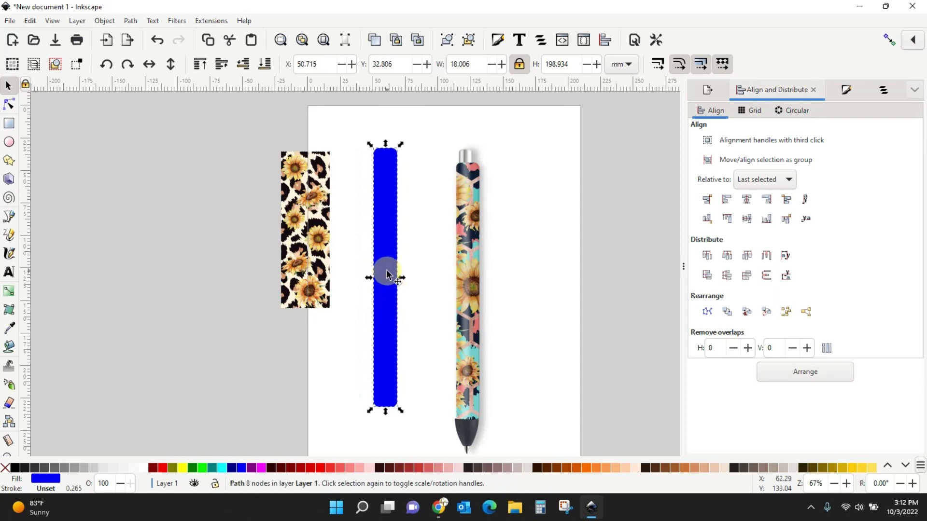
pyautogui.rightClick(381, 240)
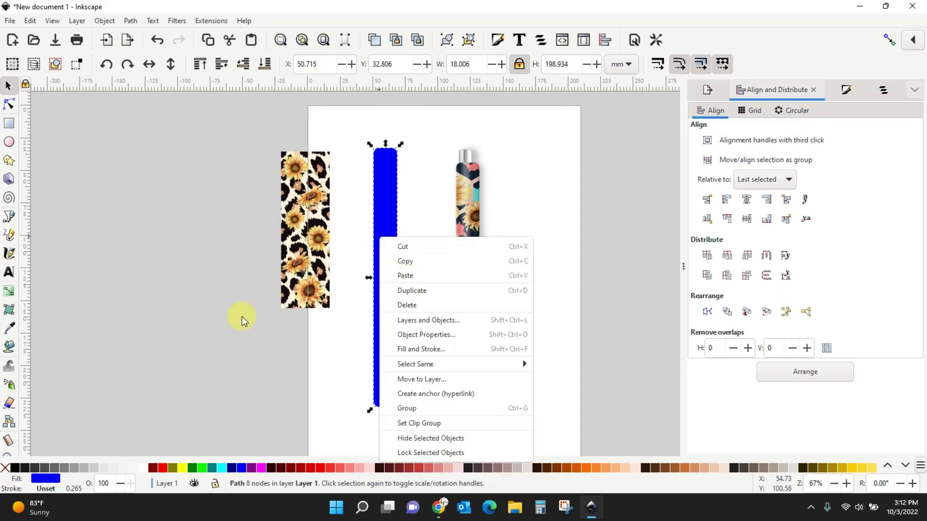
pyautogui.click(31, 21)
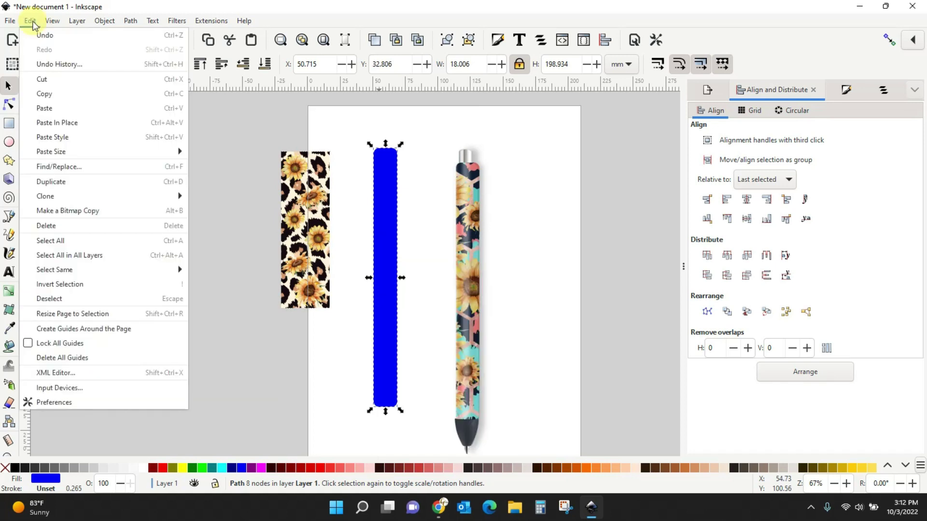
pyautogui.click(222, 187)
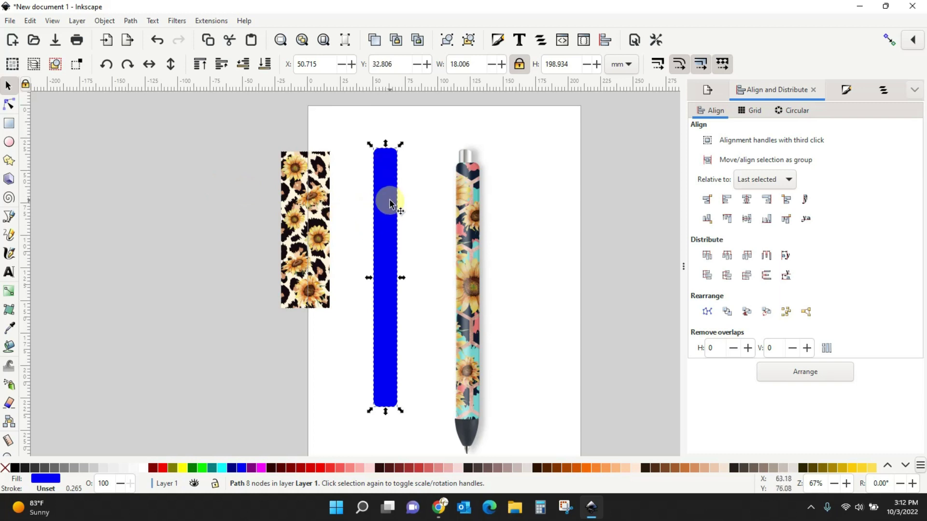
# Enlarge the Leo_05 image to about 64.9 × 205.6 mm and place the blue path on top of it at about X -14.2, Y 39.5 mm
pyautogui.click(298, 216)
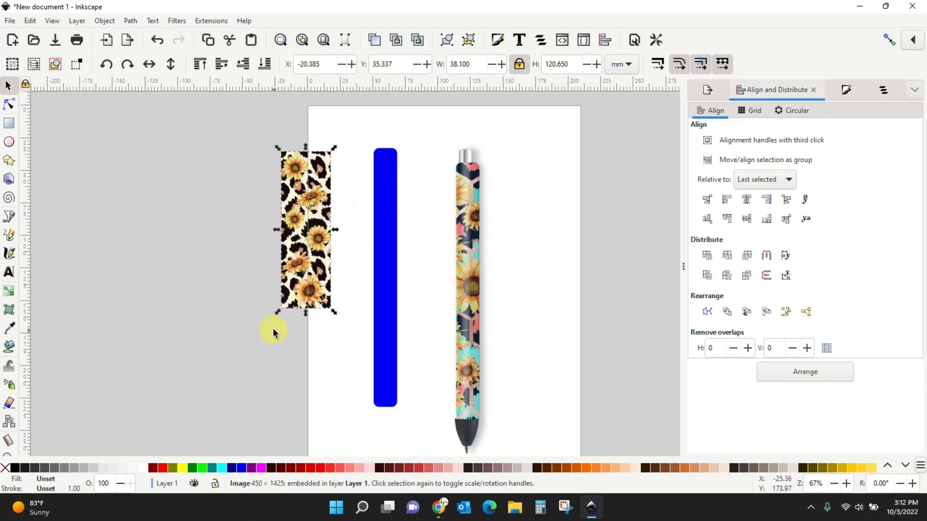
pyautogui.moveTo(275, 314); pyautogui.dragTo(193, 427)
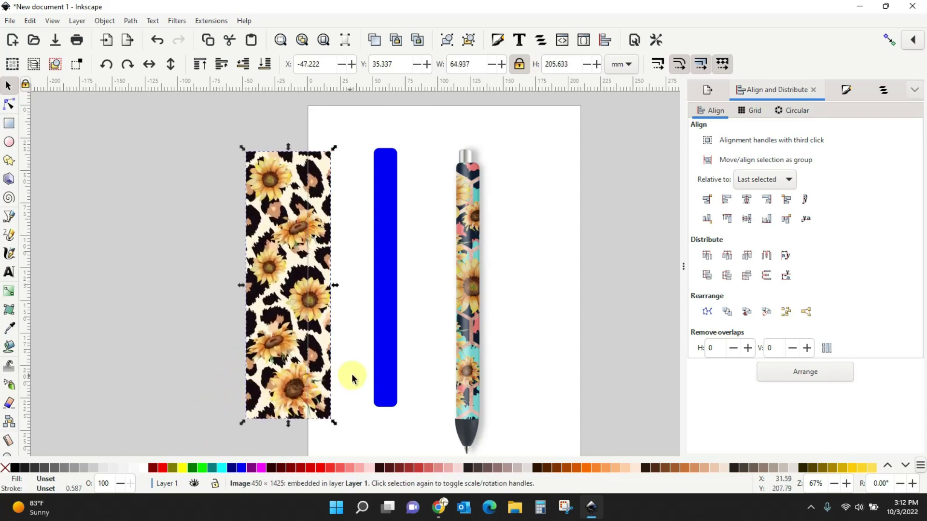
pyautogui.moveTo(374, 377); pyautogui.dragTo(291, 385)
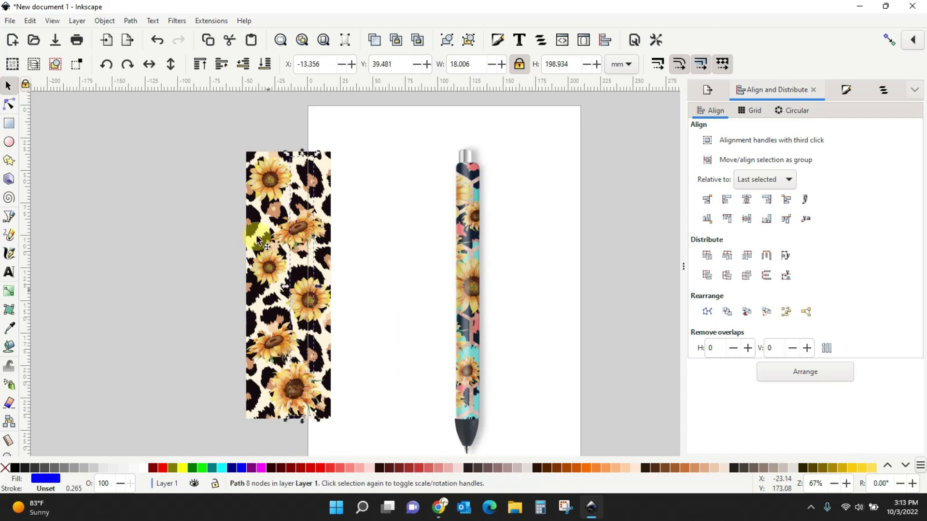
pyautogui.click(200, 64)
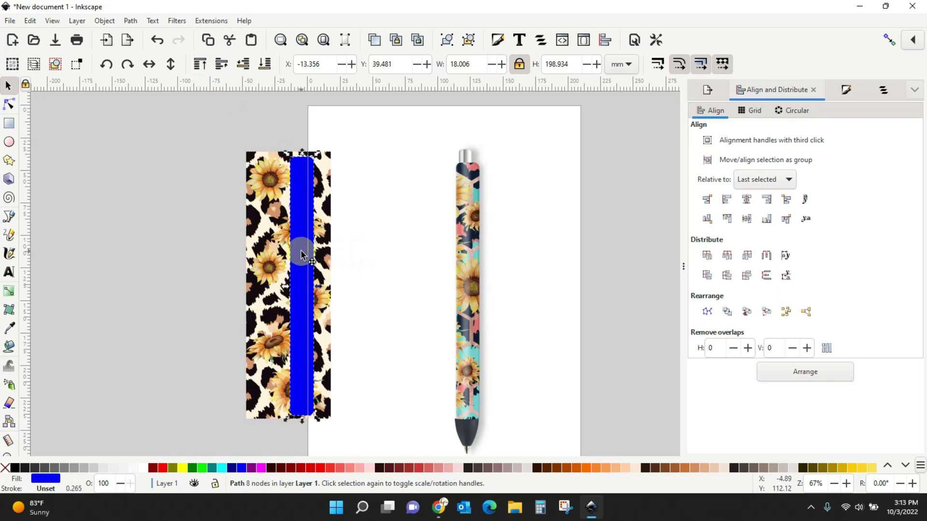
pyautogui.moveTo(301, 255); pyautogui.dragTo(298, 251)
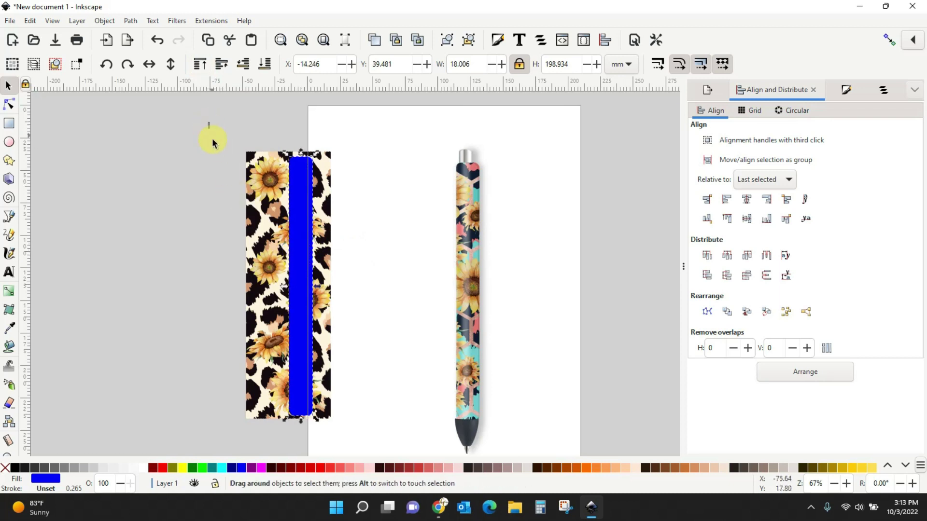
# Duplicate the blue path lying over the Leo_05 pattern and set the copy aside in the empty area off the page
pyautogui.moveTo(207, 121); pyautogui.dragTo(356, 441)
pyautogui.click(345, 291)
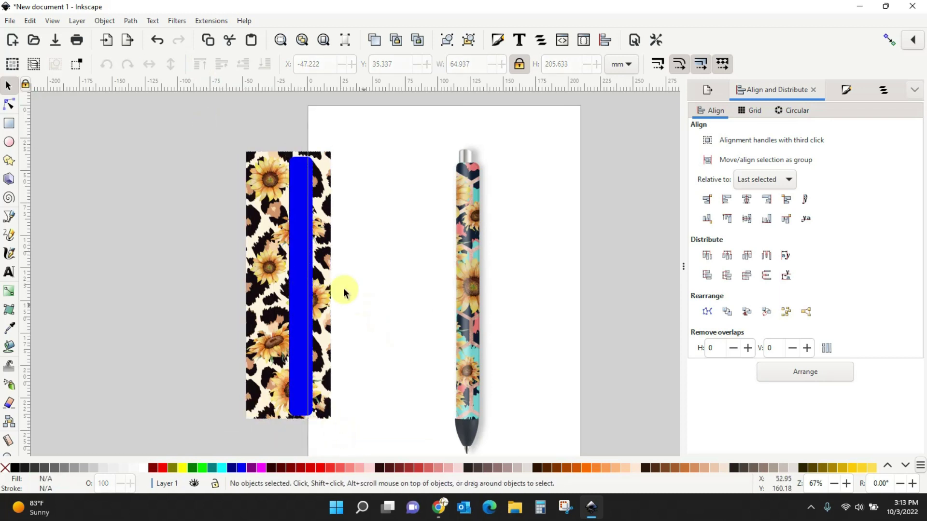
pyautogui.click(300, 279)
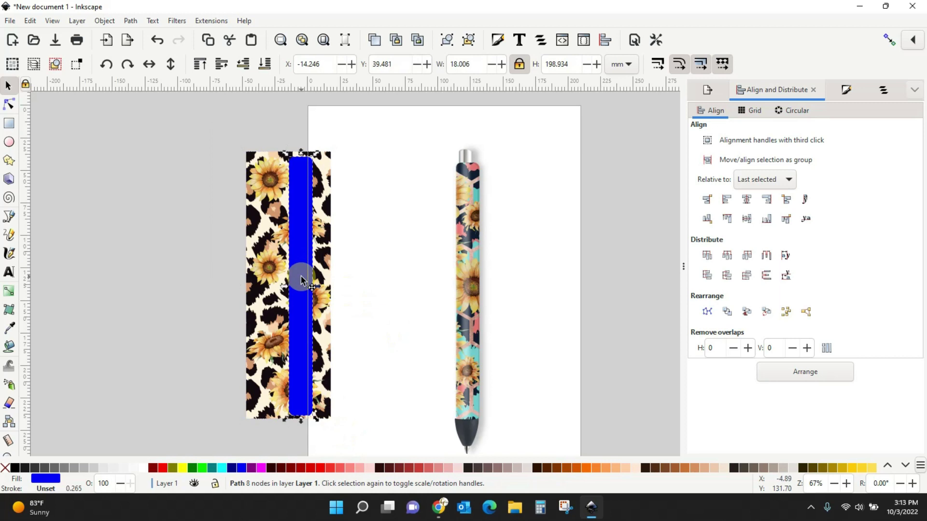
pyautogui.moveTo(302, 280); pyautogui.dragTo(140, 278)
# Clip the Leo_05 image with the blue path over it and move the result beside the finished pen, at about X 73.0, Y 42.2 mm
pyautogui.moveTo(209, 128); pyautogui.dragTo(400, 444)
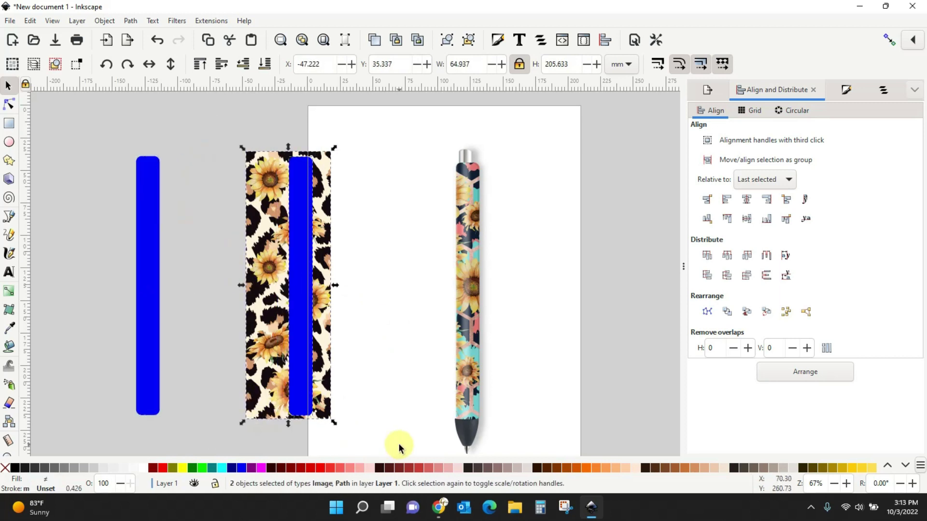
pyautogui.click(105, 21)
pyautogui.moveTo(137, 173)
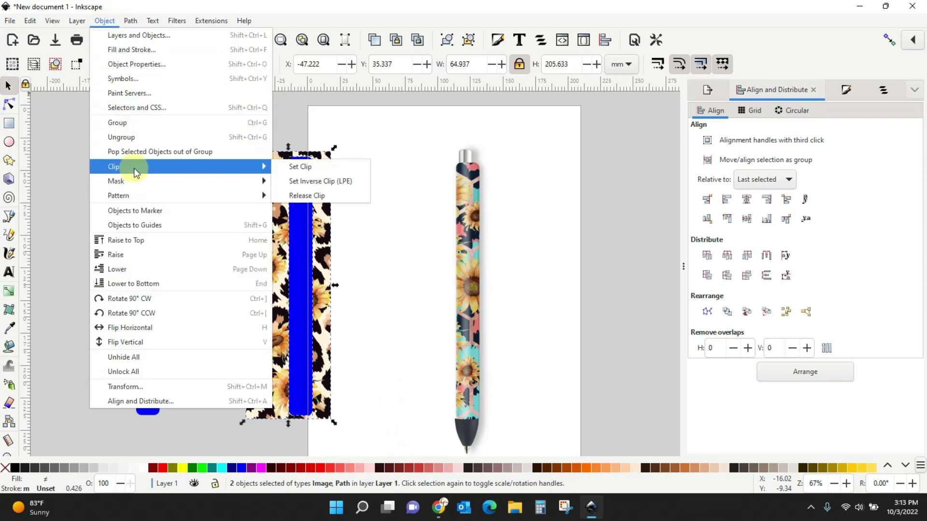
pyautogui.click(300, 166)
pyautogui.moveTo(290, 265); pyautogui.dragTo(456, 261)
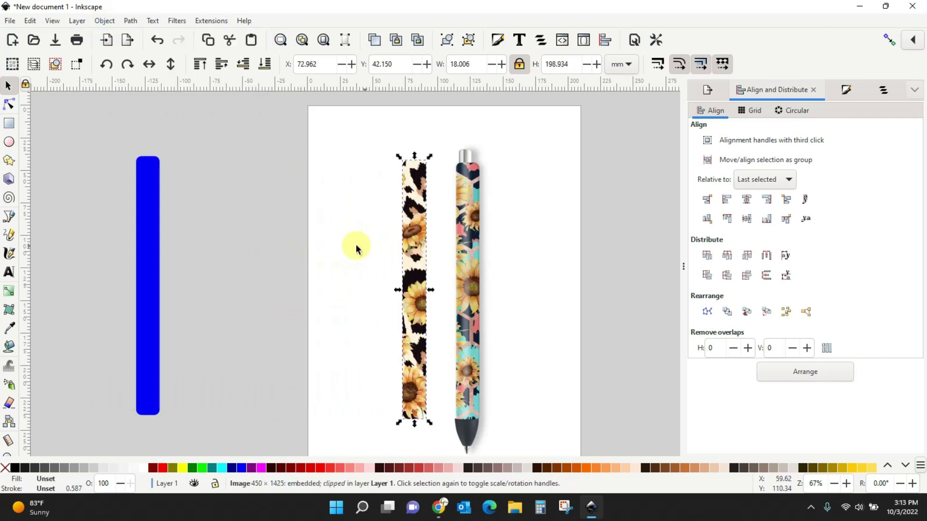
# Import the Leo_03 pattern image, move it off the page and enlarge it to about 64.0 × 202.5 mm
pyautogui.click(9, 21)
pyautogui.click(34, 168)
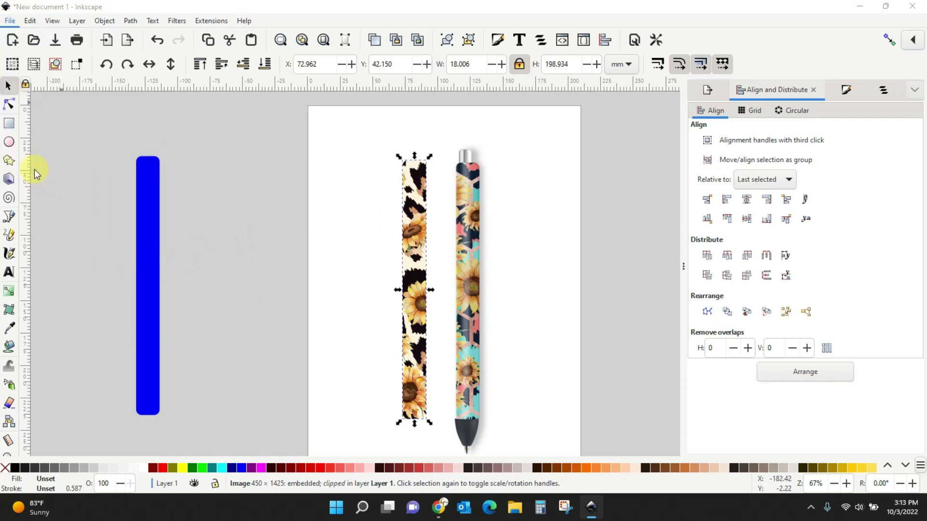
pyautogui.doubleClick(427, 143)
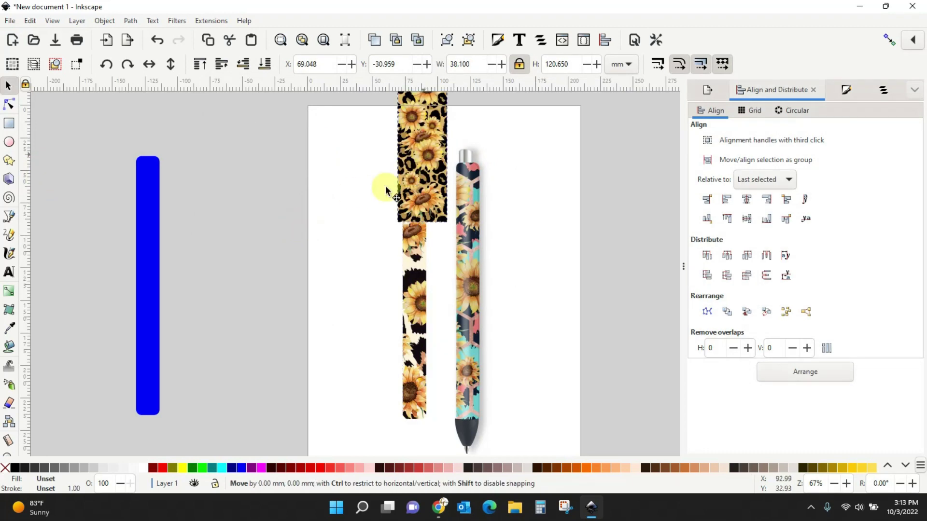
pyautogui.moveTo(410, 193); pyautogui.dragTo(224, 281)
pyautogui.moveTo(265, 312); pyautogui.dragTo(331, 424)
# Place the blue path on top of the Leo_03 image at about X -47.2, Y 39.0 mm and clip the image with it
pyautogui.moveTo(150, 345); pyautogui.dragTo(265, 345)
pyautogui.click(200, 64)
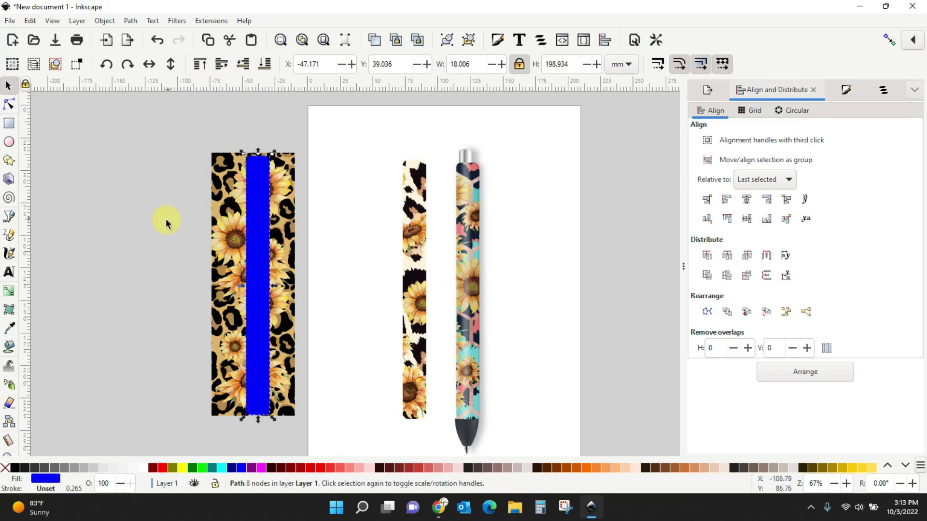
pyautogui.moveTo(160, 117); pyautogui.dragTo(315, 420)
pyautogui.click(104, 21)
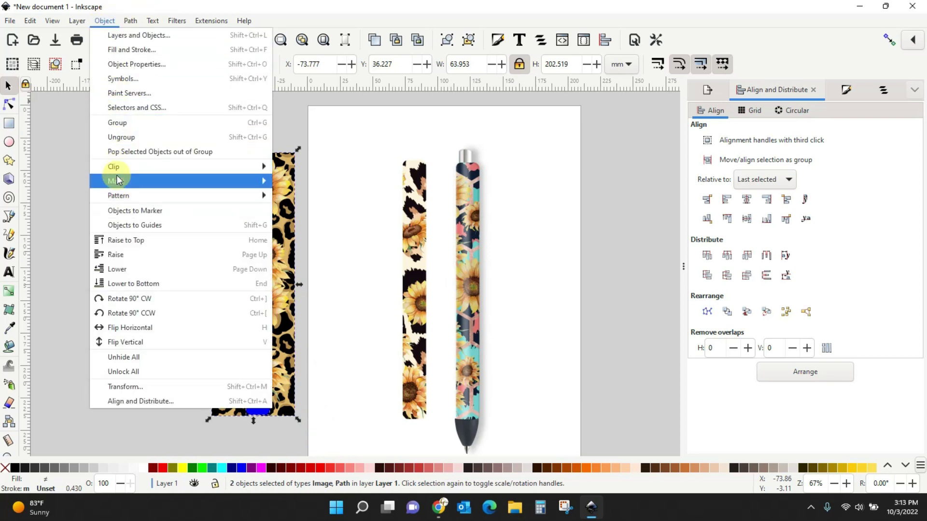
pyautogui.moveTo(256, 166)
pyautogui.click(299, 168)
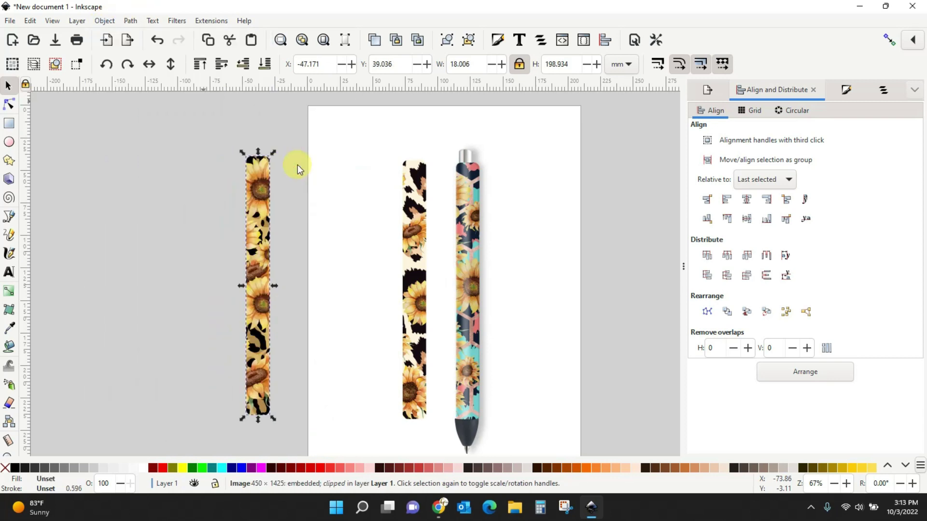
# Place copies of the blank pen image over the clipped Leo_05 and Leo_03 designs, aligned with their barrels
pyautogui.click(471, 153)
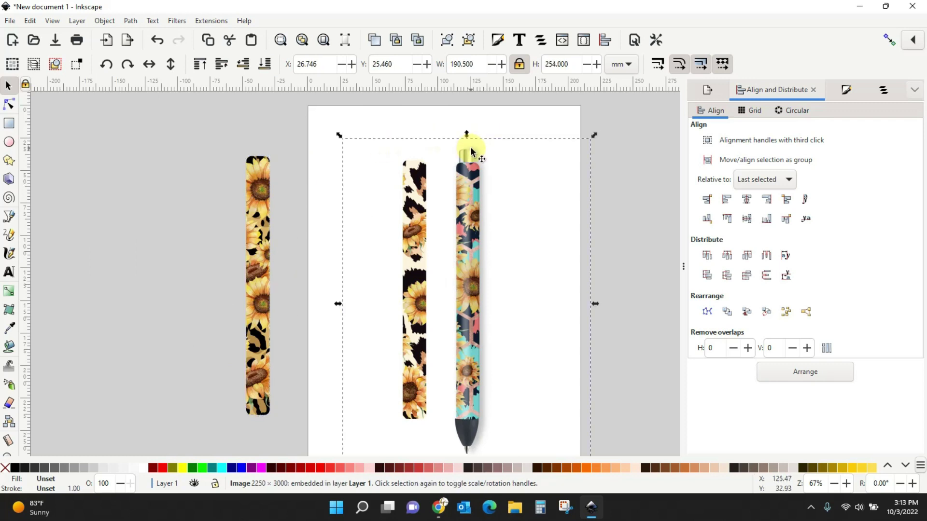
pyautogui.moveTo(470, 153); pyautogui.dragTo(247, 144)
pyautogui.press('ctrl')
pyautogui.click(112, 121)
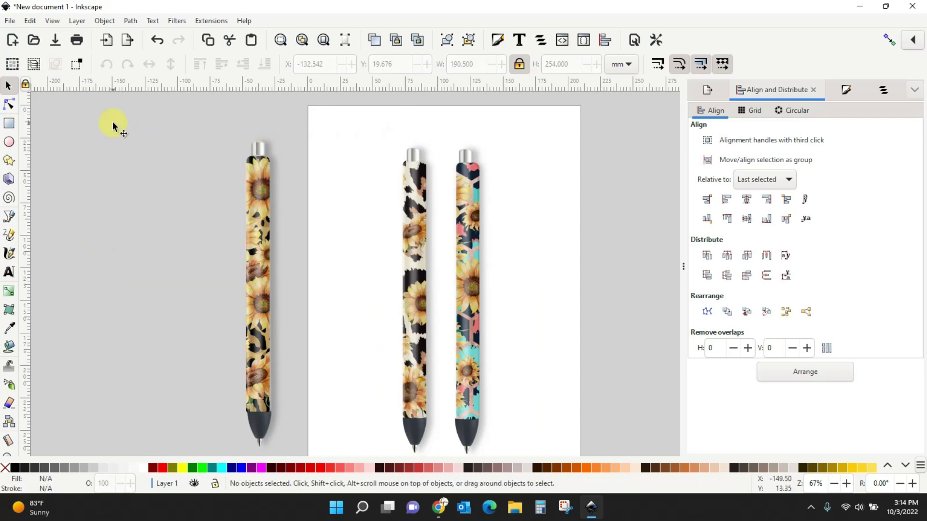
# Select all three pens with their designs and move them together onto the page, at about X -65.8, Y 25.0 mm
pyautogui.press('-')
pyautogui.press('-')
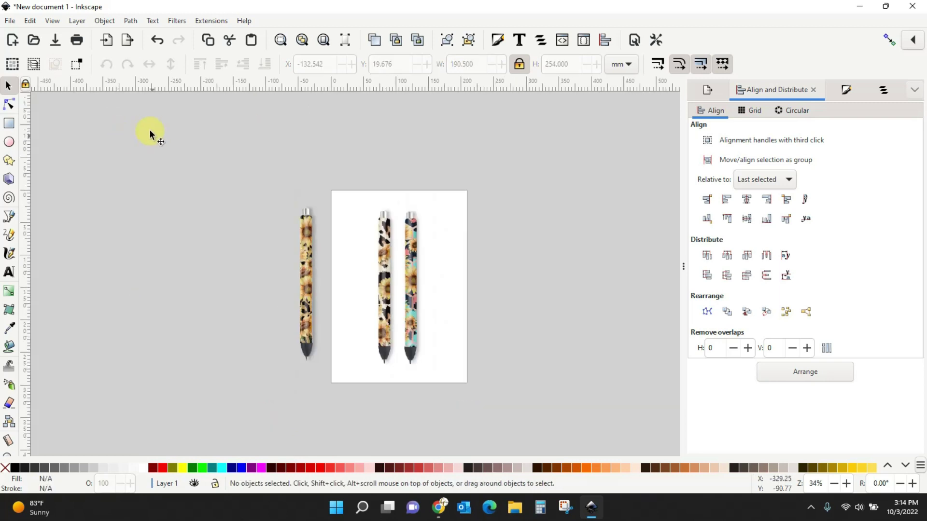
pyautogui.moveTo(147, 129); pyautogui.dragTo(563, 423)
pyautogui.moveTo(314, 309); pyautogui.dragTo(354, 316)
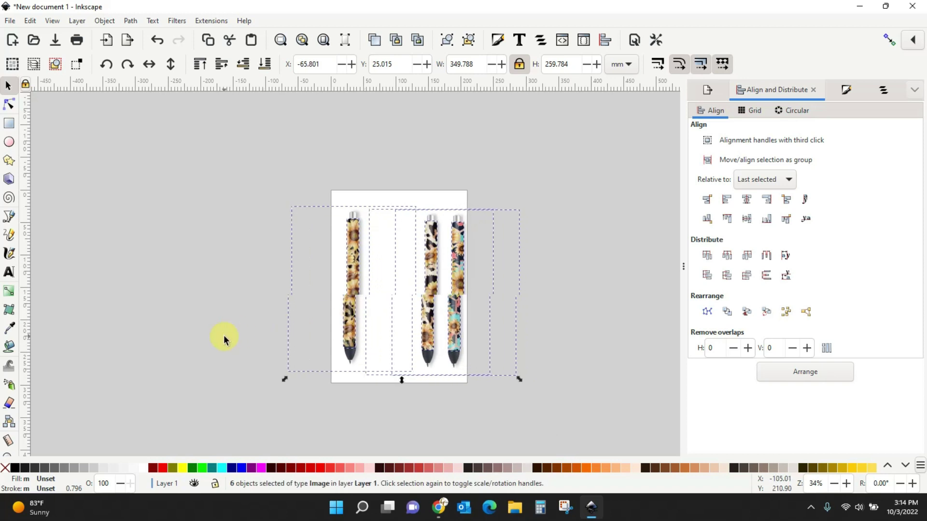
pyautogui.click(223, 336)
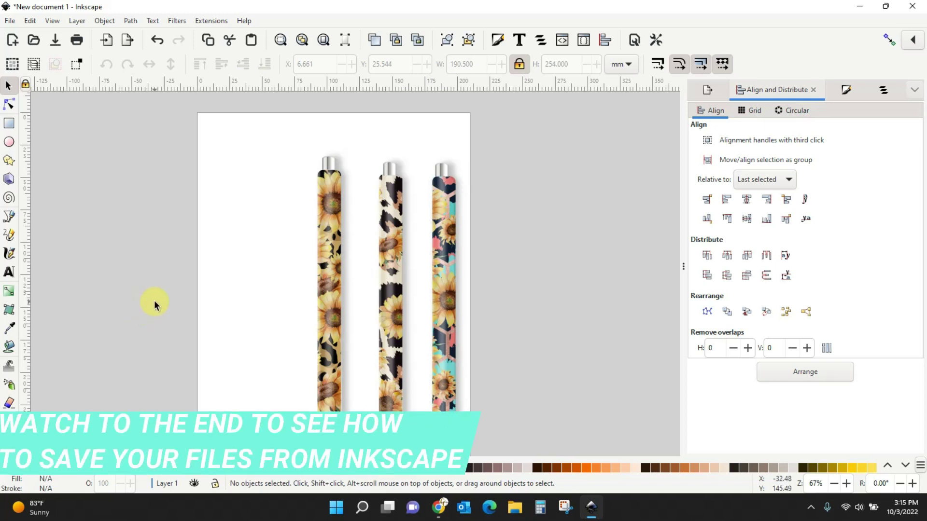
# Close Inkscape, switch to Canva in the browser, and create a custom 2700 × 2025 px design with the uploads shown
pyautogui.click(914, 9)
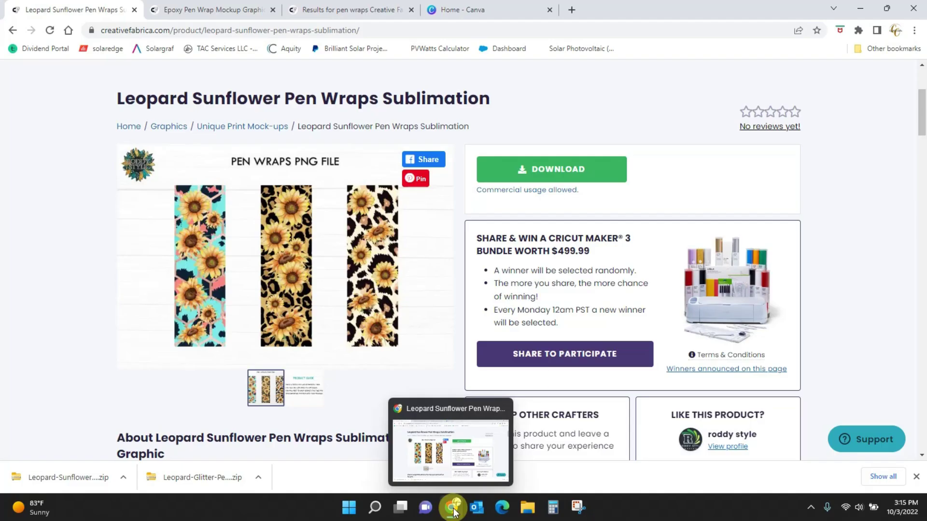
pyautogui.click(496, 10)
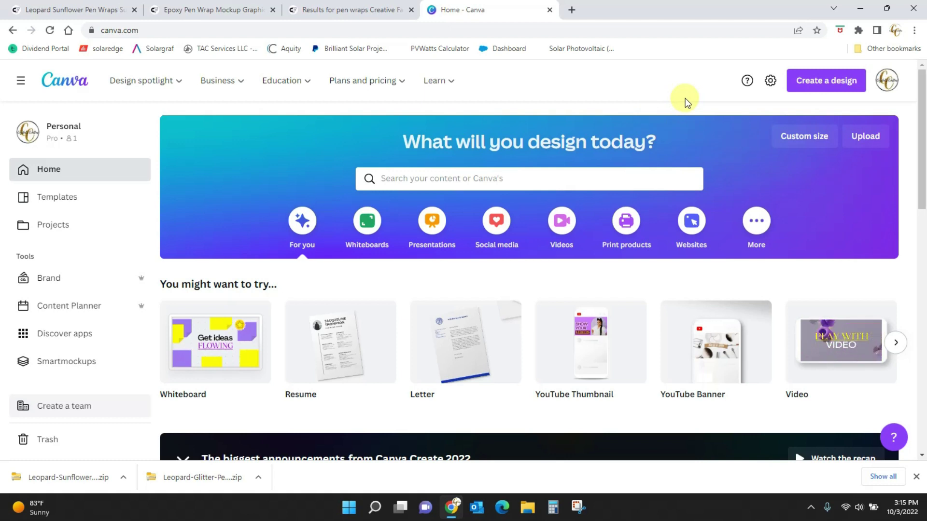
pyautogui.click(844, 83)
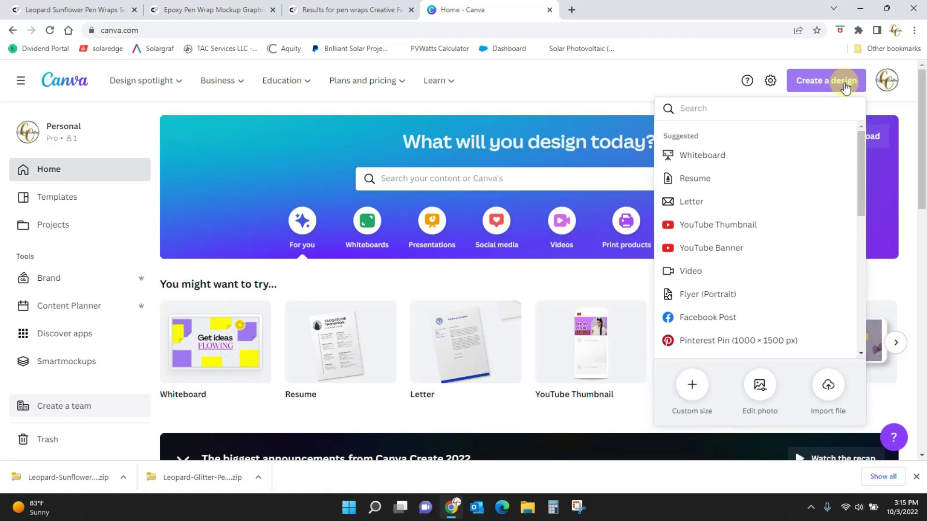
pyautogui.click(686, 386)
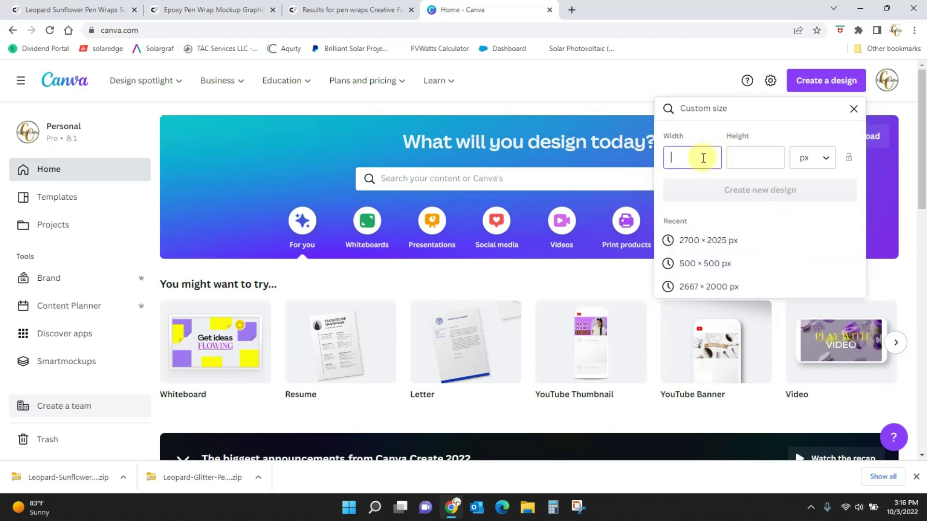
pyautogui.click(694, 246)
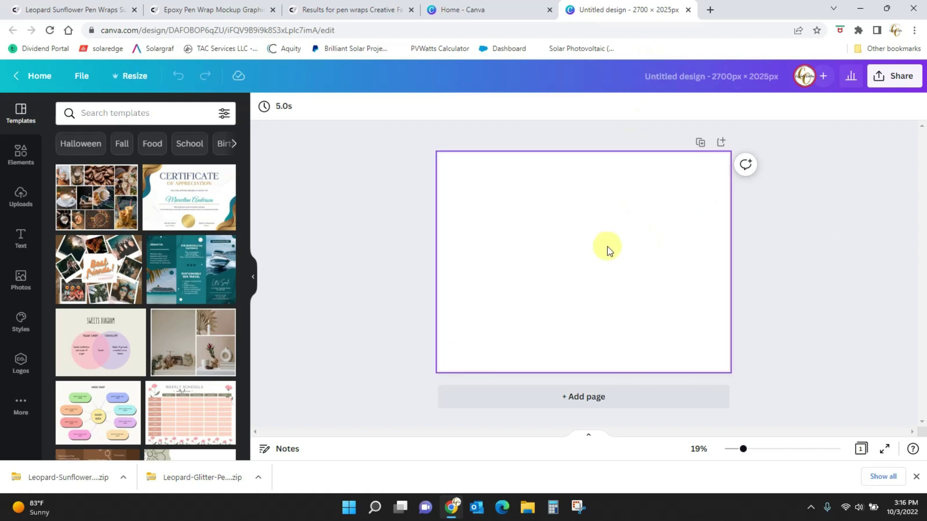
pyautogui.click(21, 200)
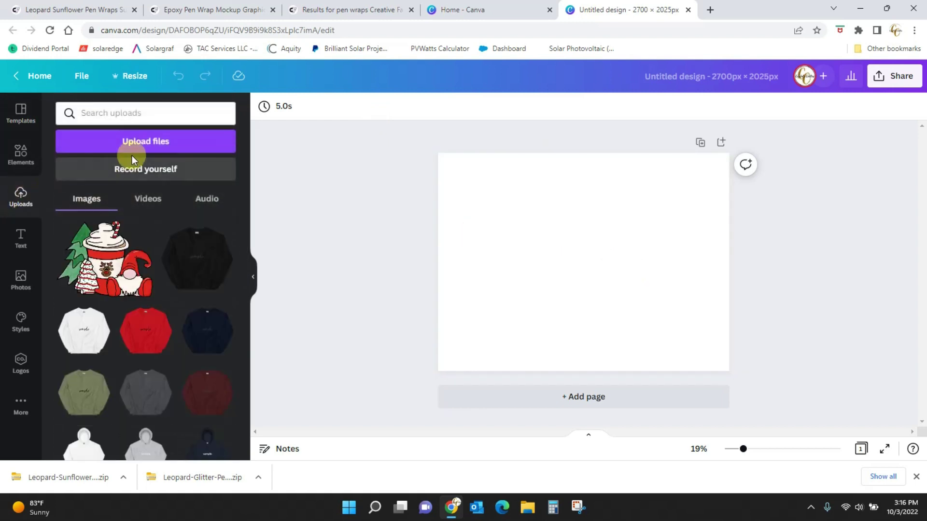
# Upload the Leo_03, Leo_04 and Leo_05 images from the Pen Wraps Dripping folder on the Desktop
pyautogui.click(147, 143)
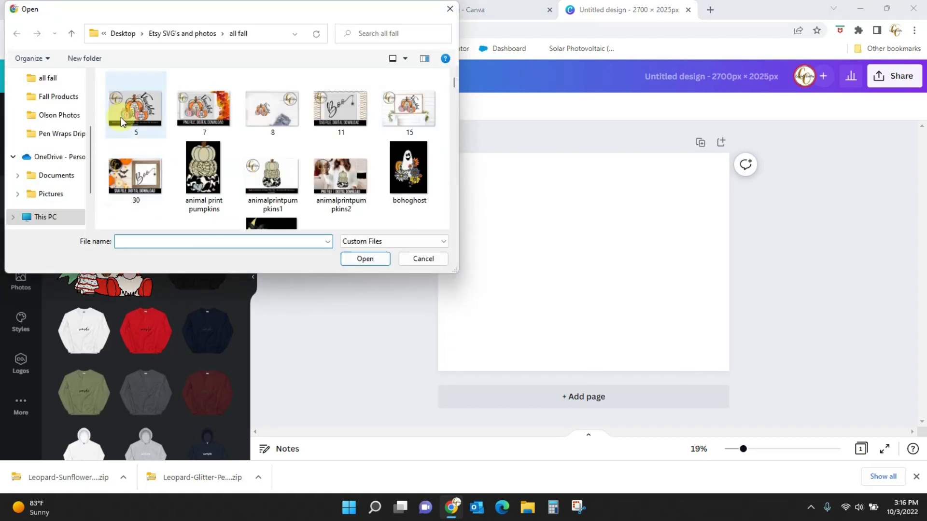
pyautogui.moveTo(88, 167); pyautogui.dragTo(92, 88)
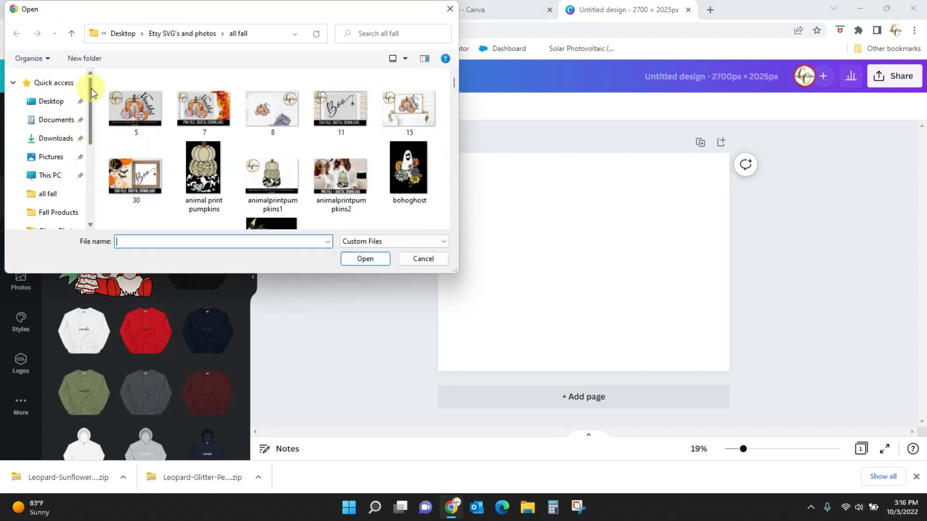
pyautogui.click(51, 100)
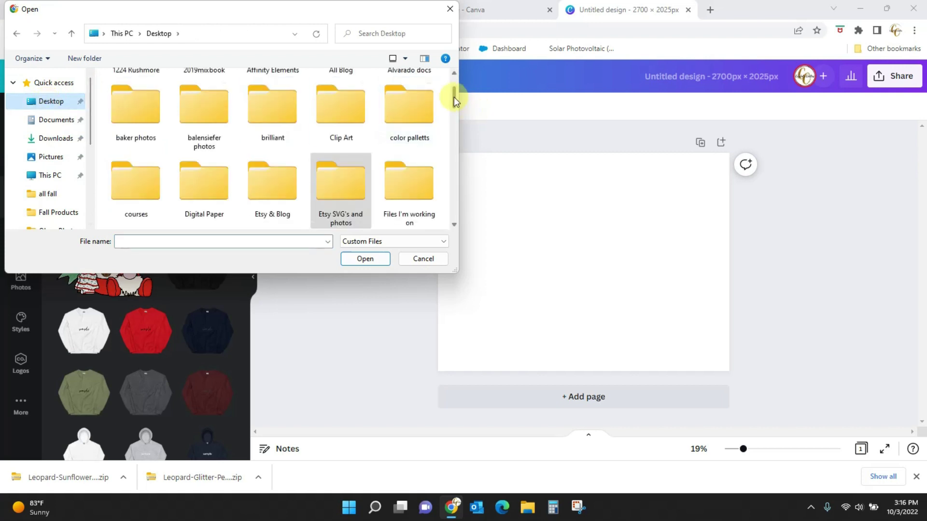
pyautogui.moveTo(453, 97); pyautogui.dragTo(451, 176)
pyautogui.click(404, 125)
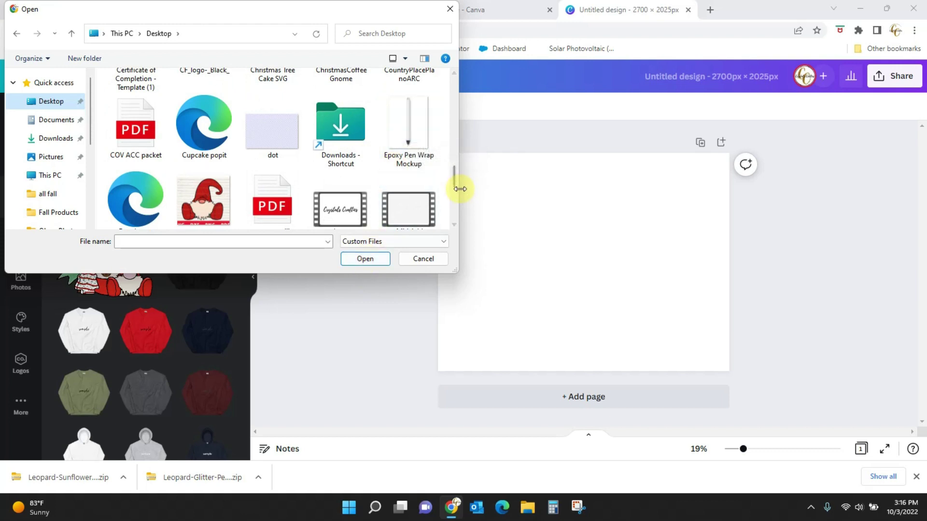
pyautogui.moveTo(454, 179); pyautogui.dragTo(456, 132)
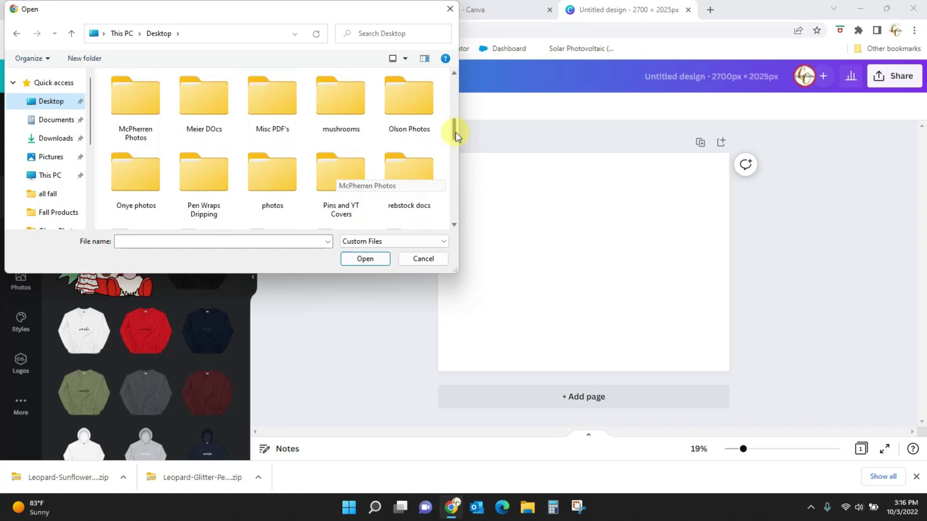
pyautogui.doubleClick(207, 170)
pyautogui.click(279, 105)
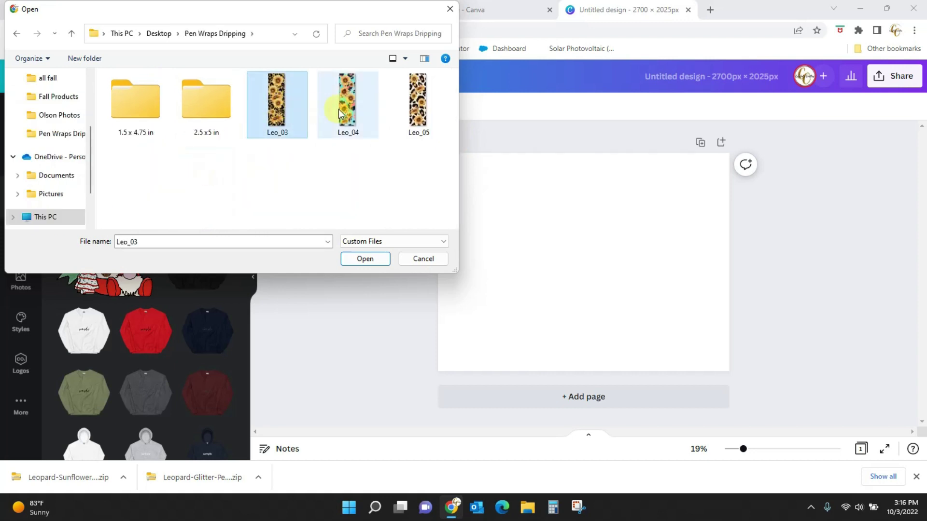
pyautogui.keyDown('ctrl'); pyautogui.click(341, 114); pyautogui.keyUp('ctrl')
pyautogui.keyDown('ctrl'); pyautogui.click(414, 113); pyautogui.keyUp('ctrl')
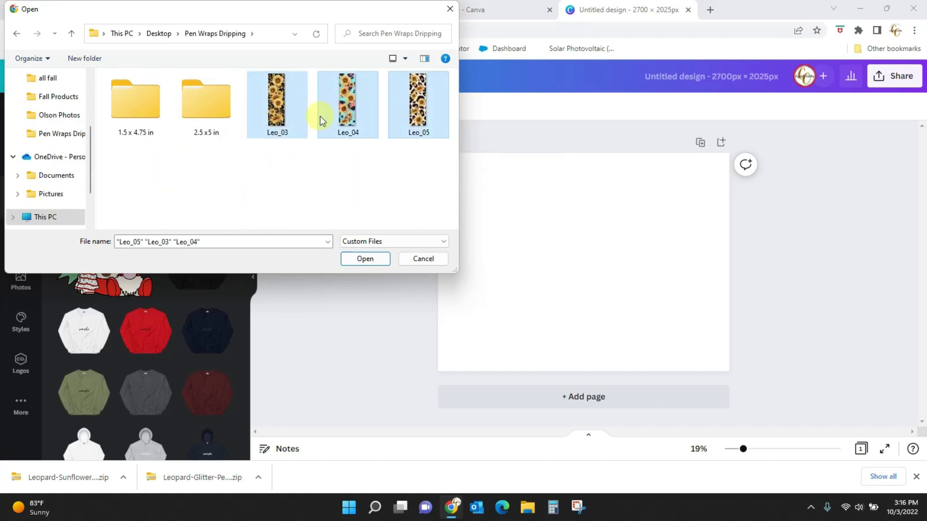
pyautogui.click(367, 260)
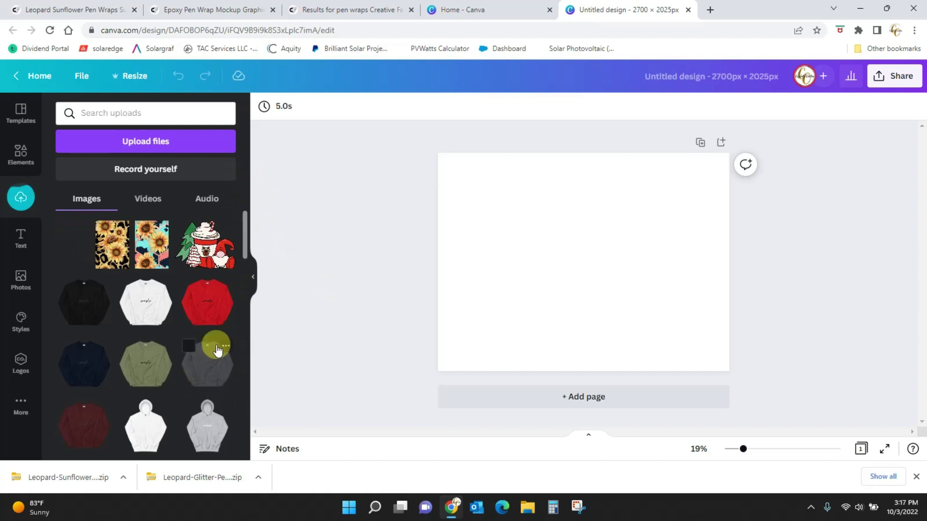
# Add the blank pen image from the uploads to the page and delete the extra copy of it
pyautogui.moveTo(244, 231); pyautogui.dragTo(244, 404)
pyautogui.click(87, 376)
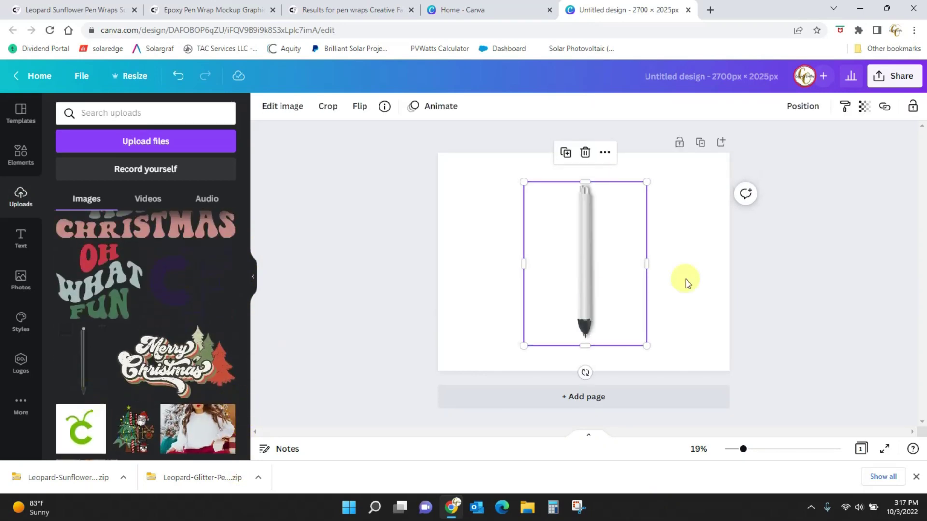
pyautogui.click(697, 314)
pyautogui.moveTo(575, 294); pyautogui.dragTo(526, 296)
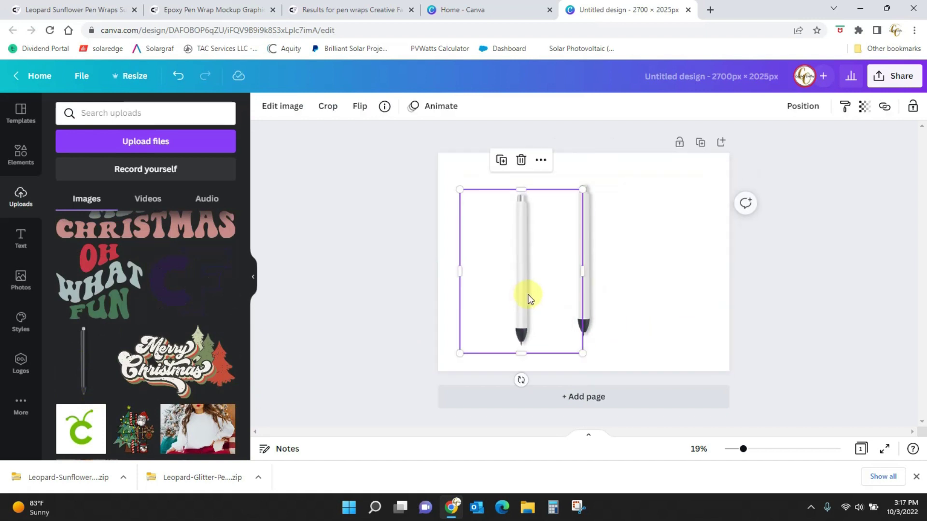
pyautogui.press('Delete')
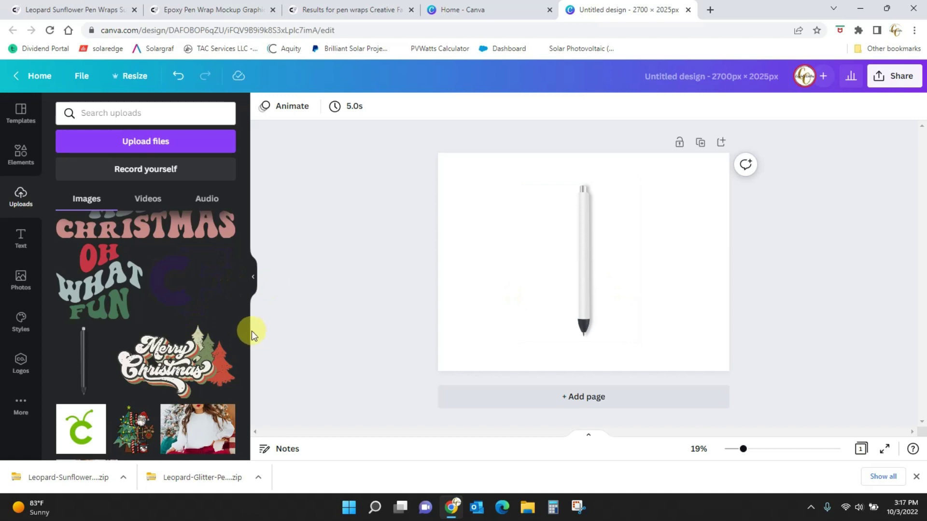
# Add the three leopard sunflower designs to the page and stack them beside the blank pen
pyautogui.moveTo(245, 334); pyautogui.dragTo(256, 152)
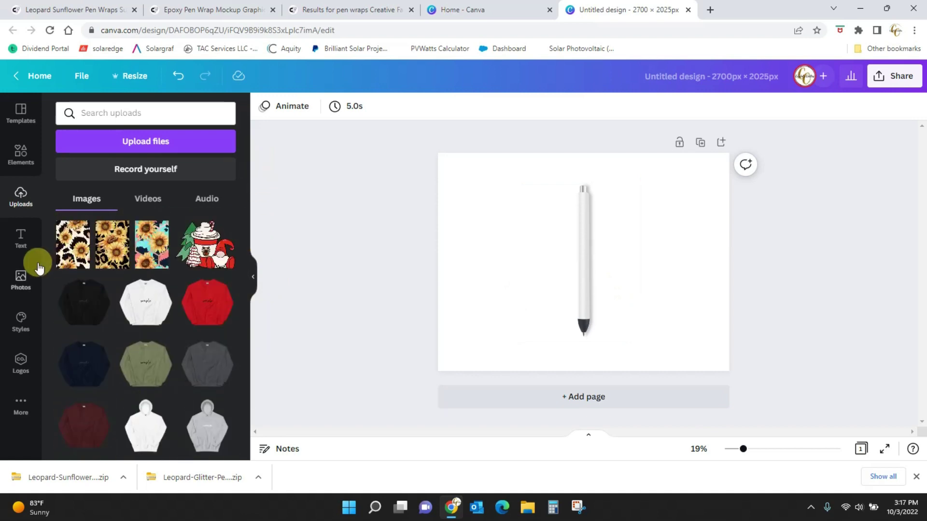
pyautogui.click(79, 253)
pyautogui.click(113, 247)
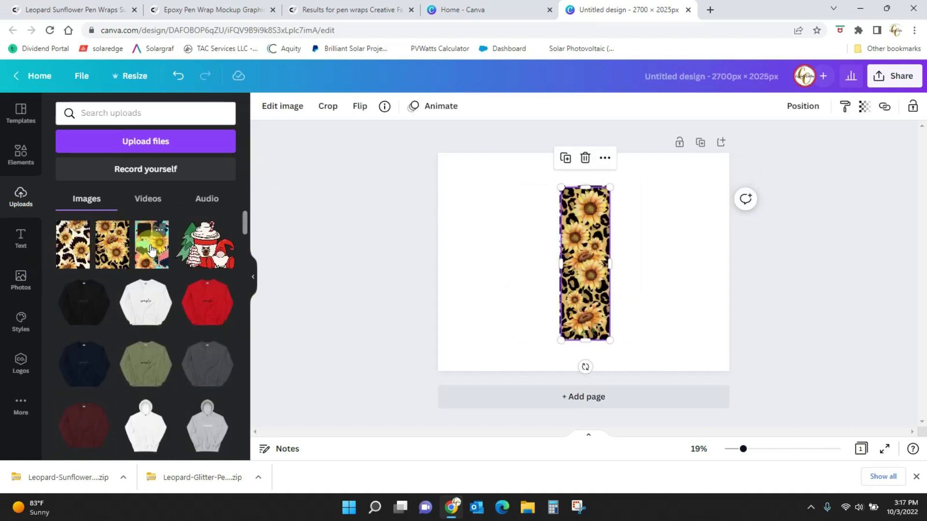
pyautogui.moveTo(152, 250); pyautogui.dragTo(486, 231)
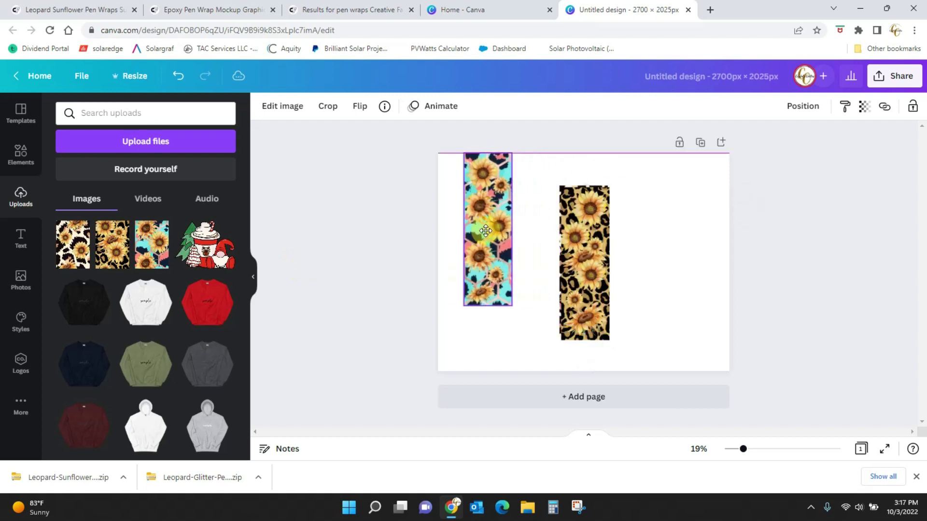
pyautogui.click(564, 233)
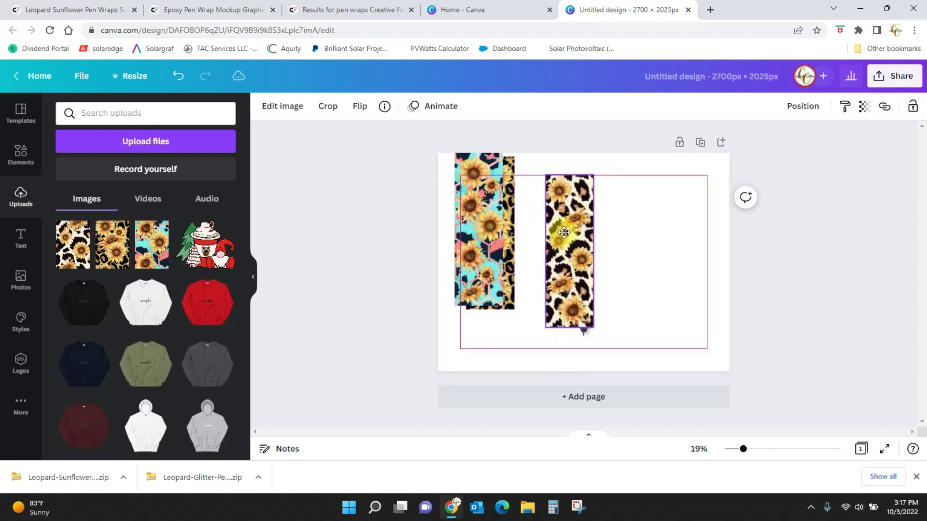
pyautogui.moveTo(563, 233); pyautogui.dragTo(493, 221)
# Move the blank pen into the open area of the page, clear of the stacked designs
pyautogui.moveTo(592, 255); pyautogui.dragTo(592, 273)
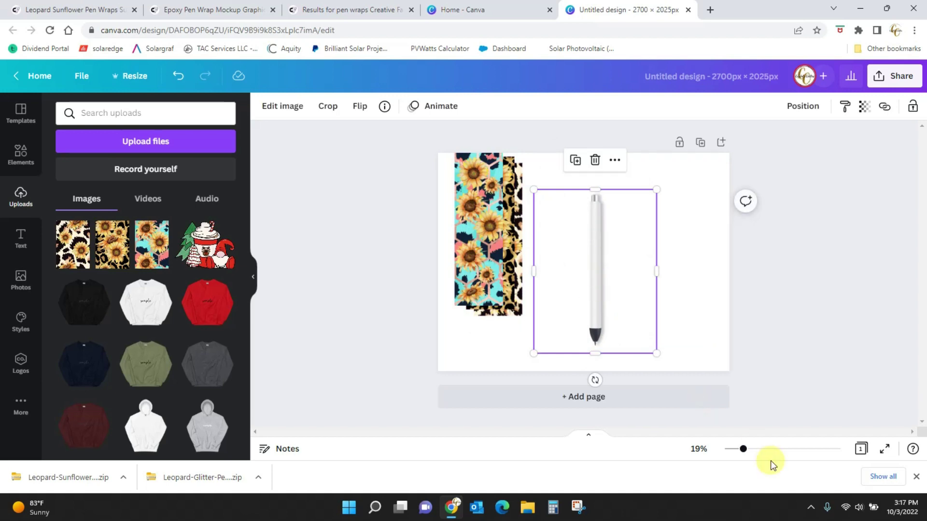
pyautogui.scroll(5, 770, 461)
pyautogui.scroll(-3, 770, 460)
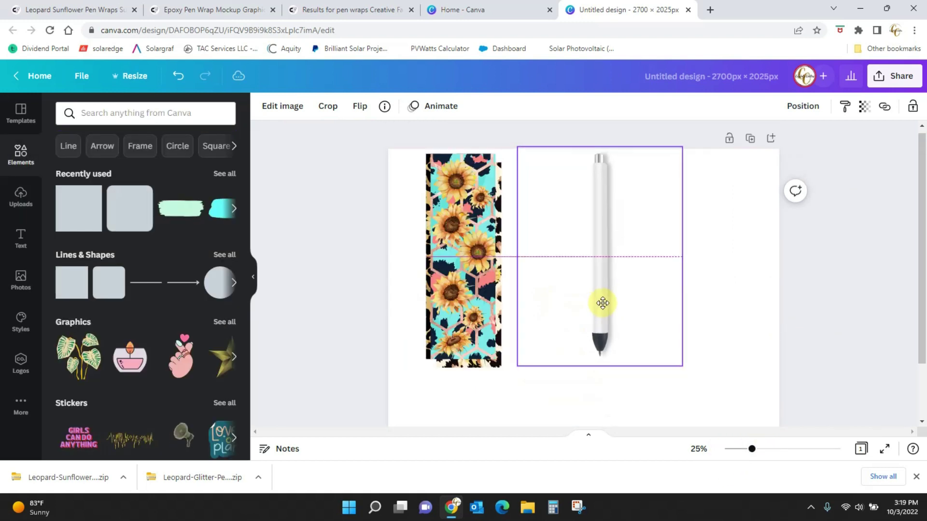
pyautogui.moveTo(602, 302); pyautogui.dragTo(601, 338)
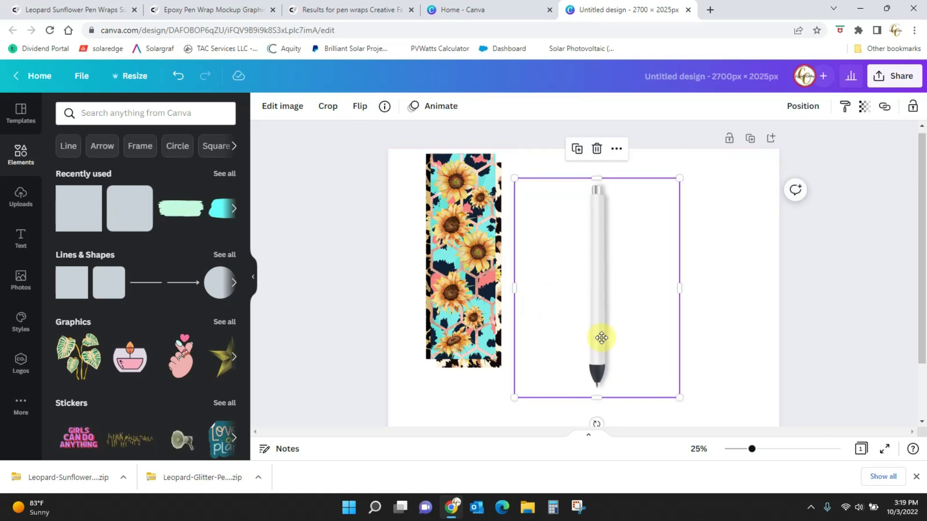
# Place the teal sunflower design over the blank pen and set its transparency to about 29
pyautogui.moveTo(464, 254); pyautogui.dragTo(587, 298)
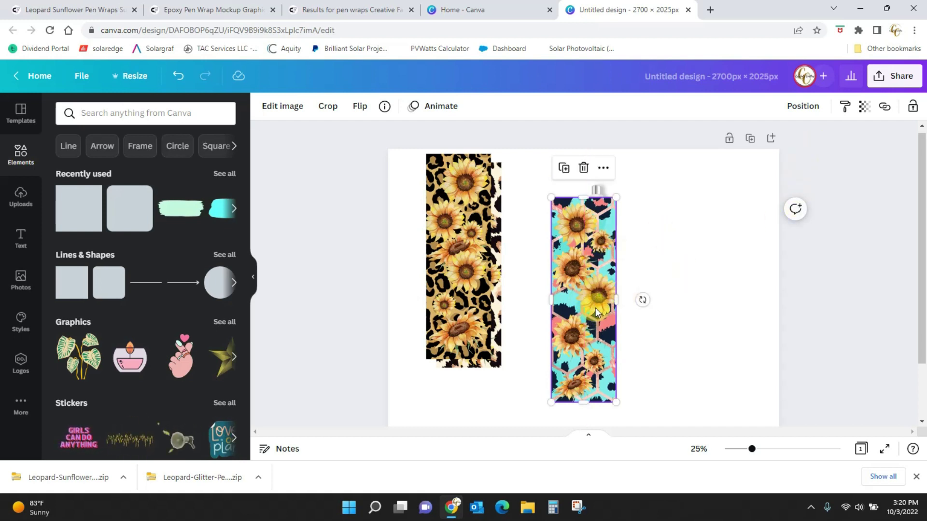
pyautogui.click(864, 107)
pyautogui.moveTo(863, 158); pyautogui.dragTo(780, 173)
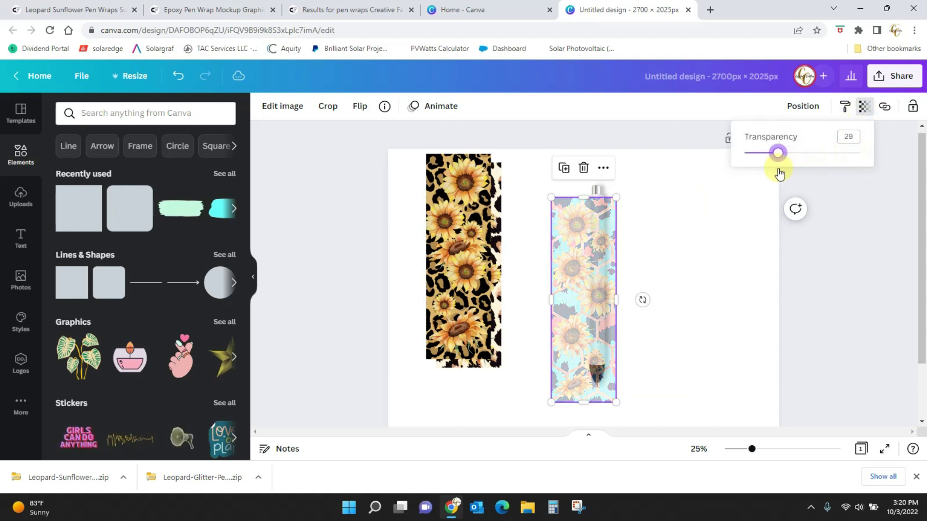
pyautogui.click(685, 363)
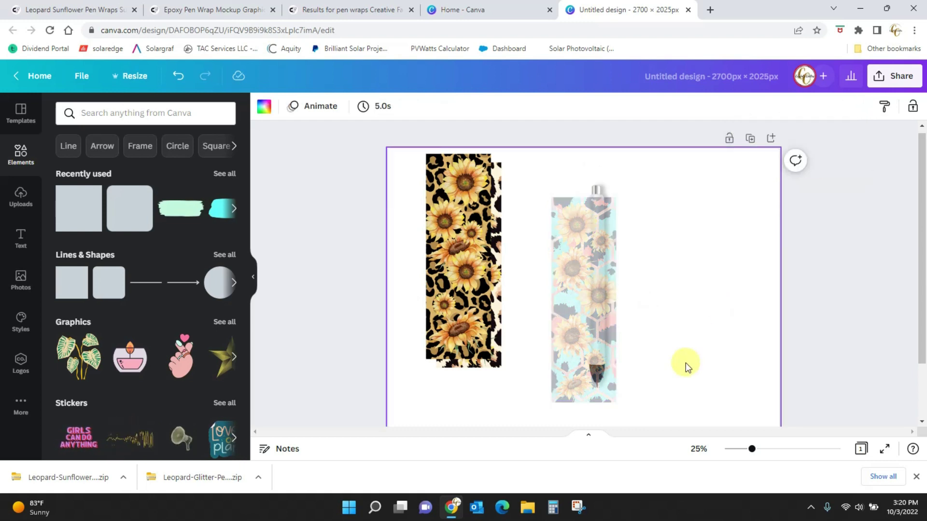
# Align the teal design with the pen barrel and crop its sides and lower end to about 108 × 1,166 px
pyautogui.moveTo(750, 450); pyautogui.dragTo(766, 450)
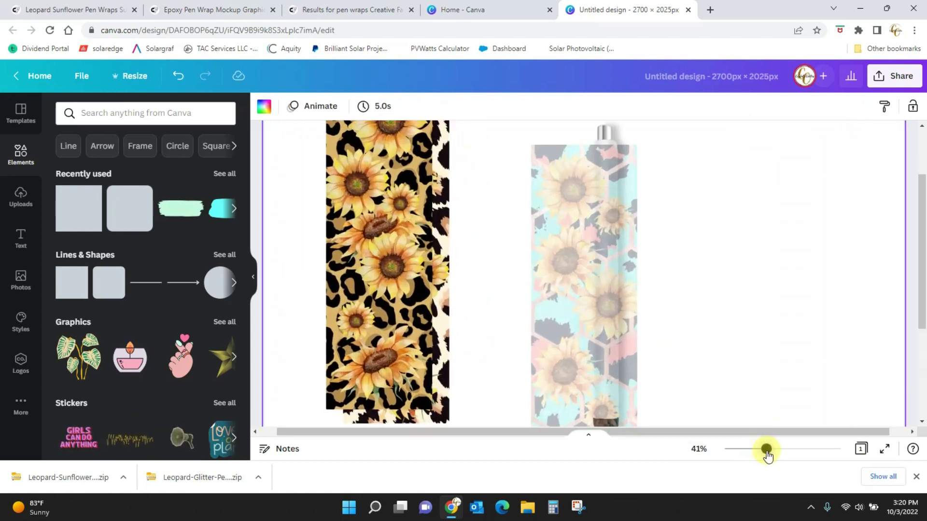
pyautogui.click(570, 263)
pyautogui.moveTo(567, 263); pyautogui.dragTo(567, 260)
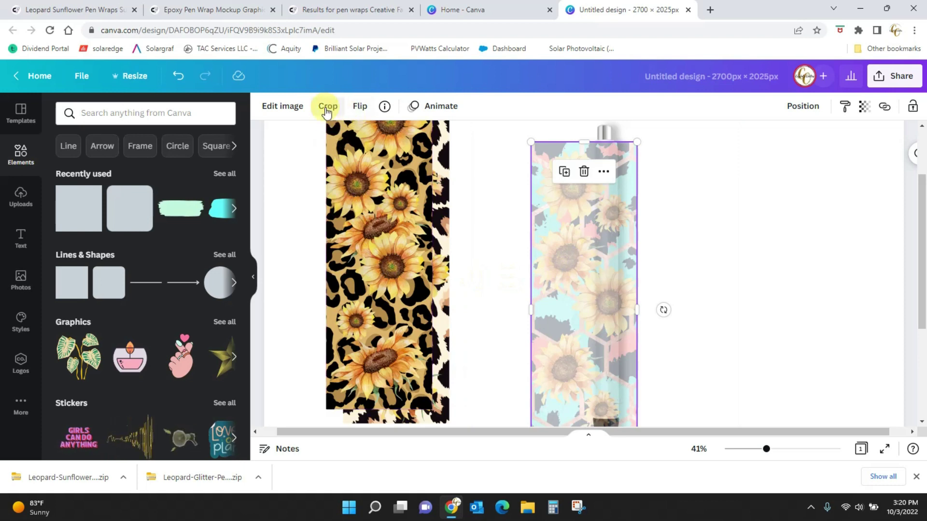
pyautogui.moveTo(532, 309); pyautogui.dragTo(619, 309)
pyautogui.scroll(-2, 699, 289)
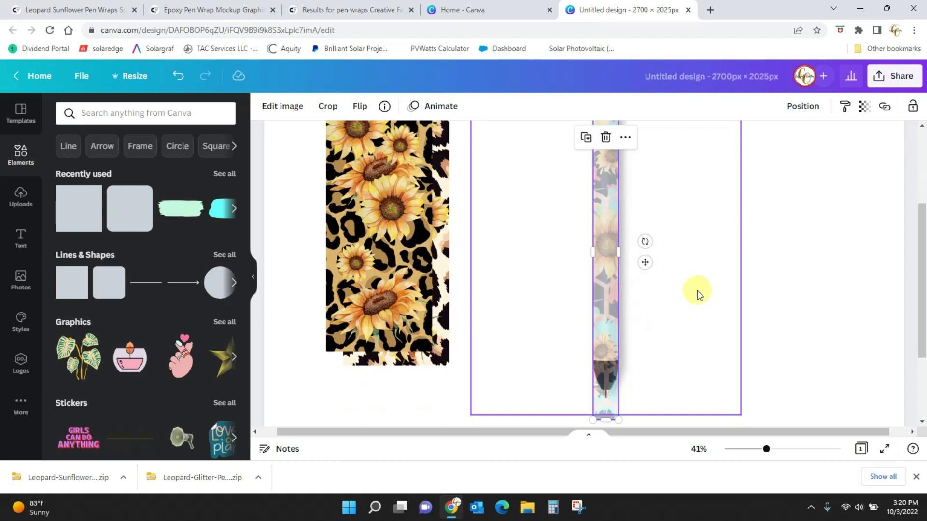
pyautogui.moveTo(606, 419); pyautogui.dragTo(610, 361)
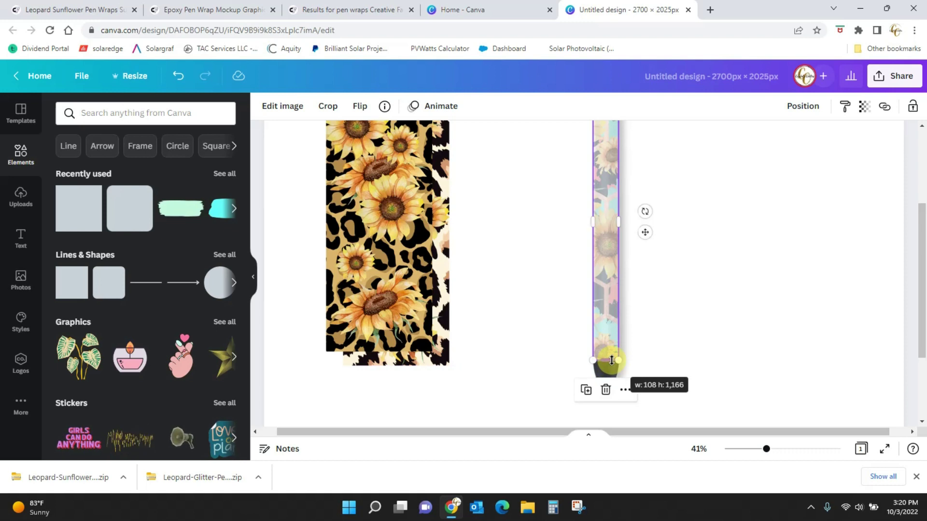
# Restore the cropped teal design to full opacity
pyautogui.click(865, 107)
pyautogui.moveTo(801, 153); pyautogui.dragTo(873, 154)
pyautogui.click(852, 236)
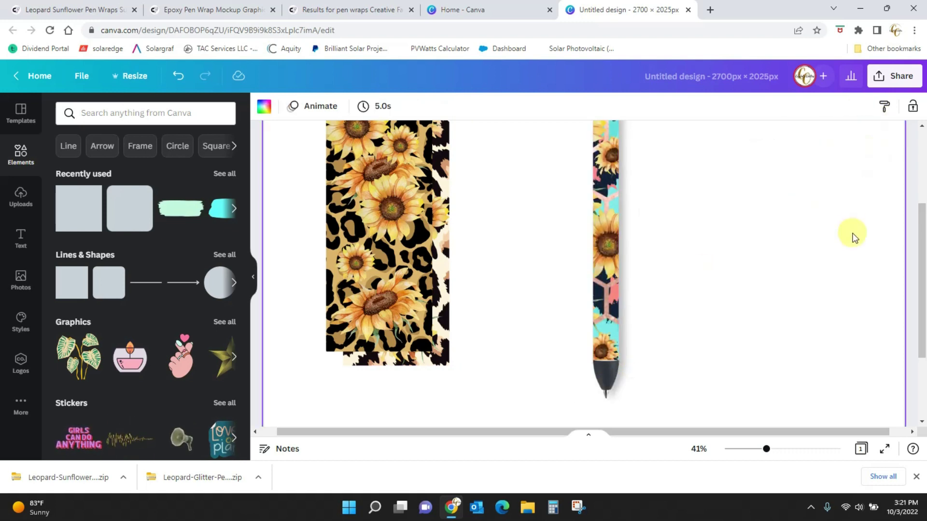
# Send the cropped teal design backward behind the pen image so the barrel's shading overlays it
pyautogui.scroll(3, 852, 236)
pyautogui.click(604, 267)
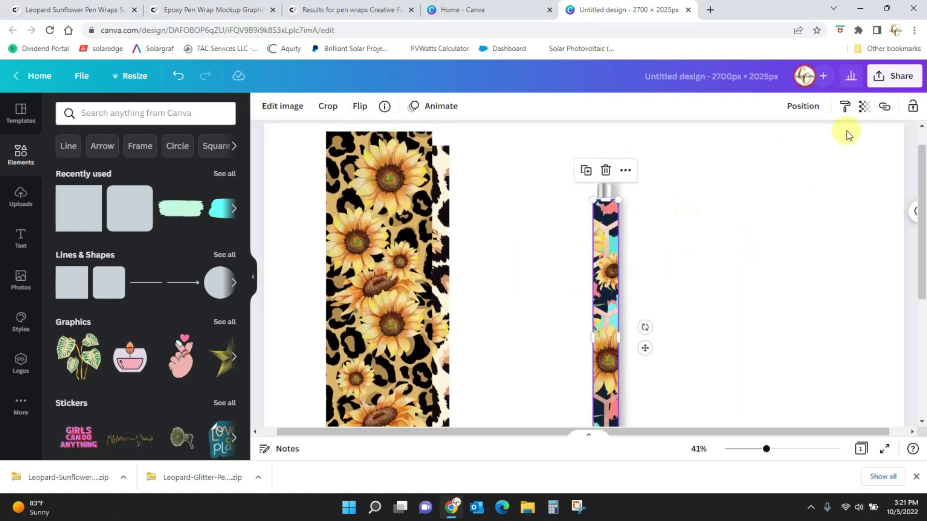
pyautogui.click(809, 110)
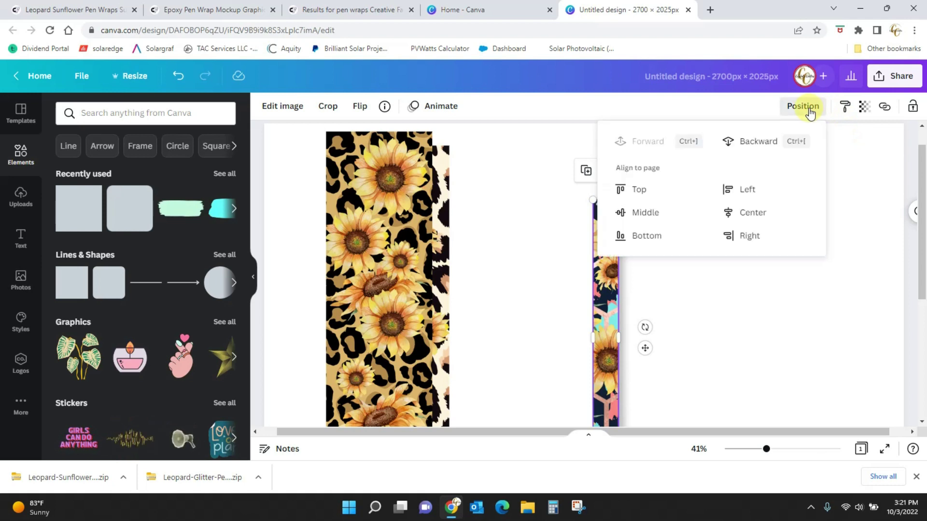
pyautogui.click(756, 142)
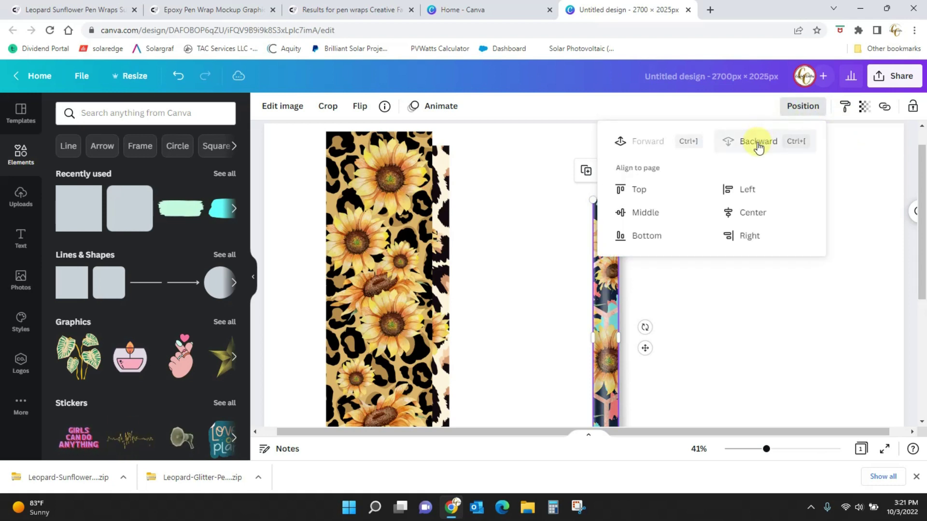
pyautogui.click(838, 324)
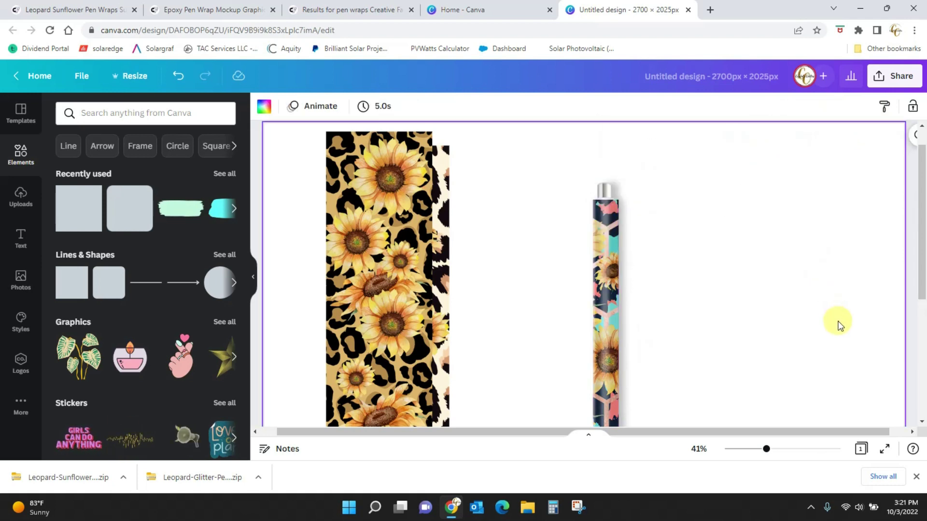
# Examine the finished teal sunflower pen up close, checking how the design fits the barrel's edges and shading
pyautogui.scroll(-1, 820, 310)
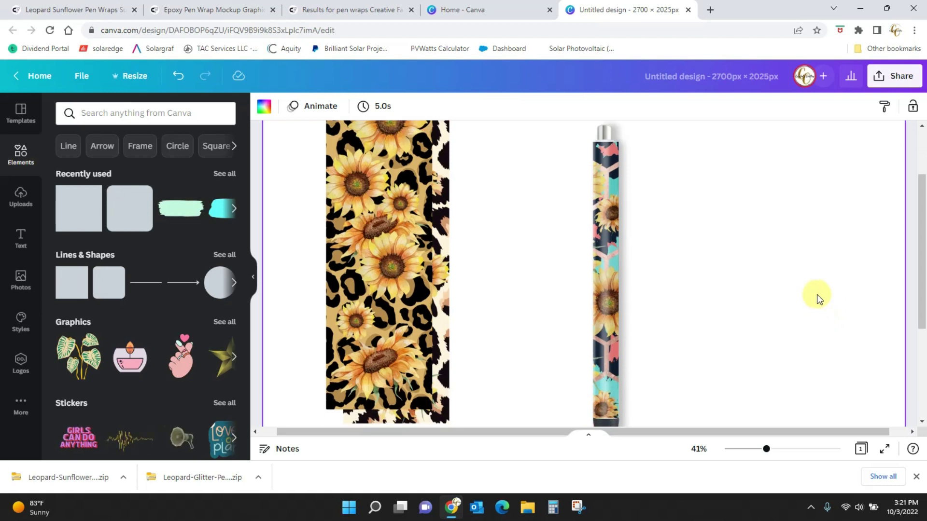
pyautogui.scroll(1, 817, 298)
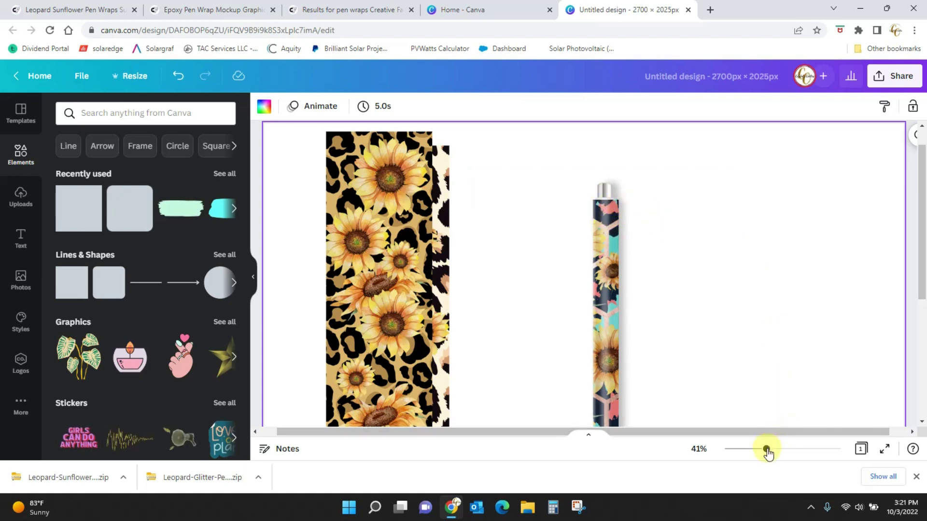
pyautogui.moveTo(768, 452); pyautogui.dragTo(746, 451)
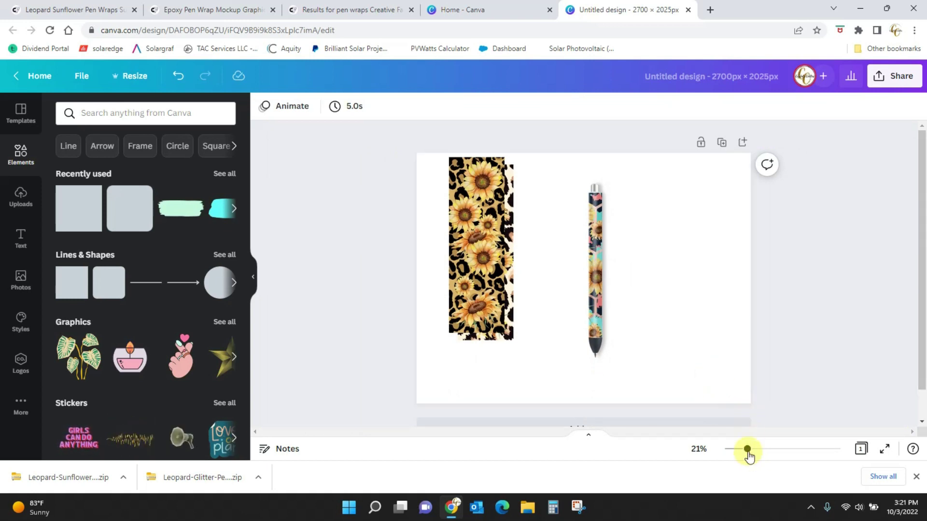
pyautogui.moveTo(748, 450); pyautogui.dragTo(813, 450)
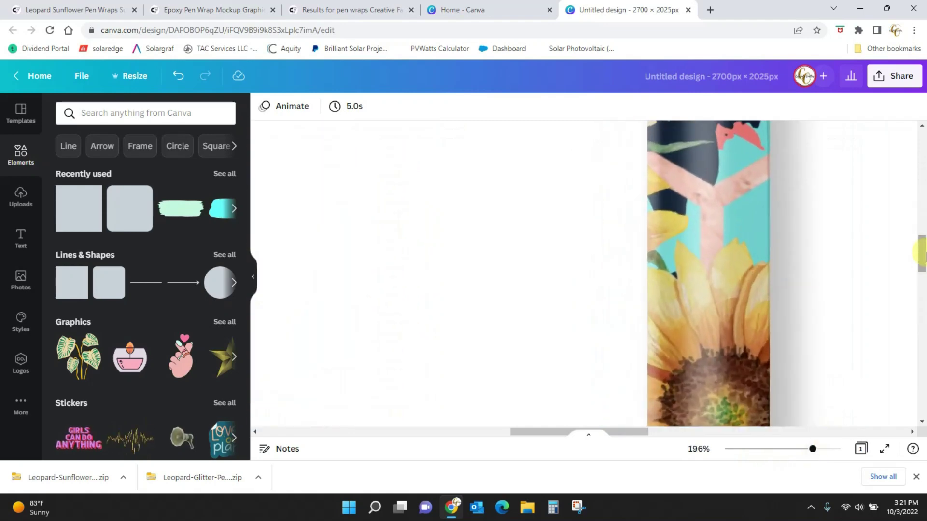
pyautogui.moveTo(923, 263); pyautogui.dragTo(921, 183)
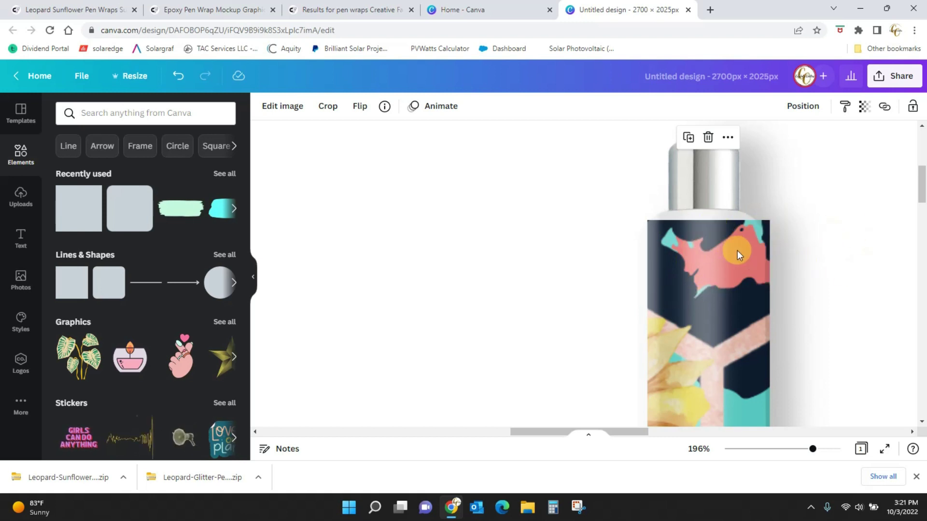
pyautogui.moveTo(814, 453); pyautogui.dragTo(757, 454)
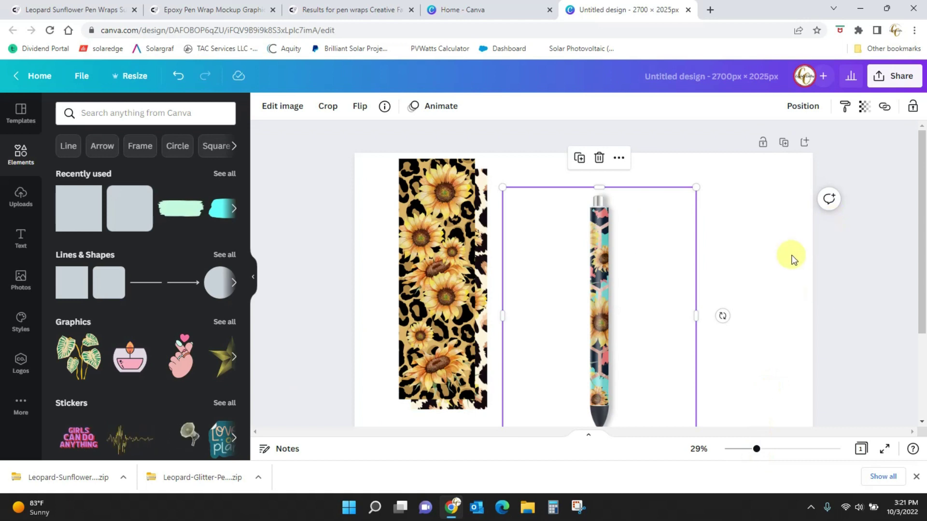
# Place a copy of the blank pen beside the teal pen and move the gold leopard sunflower design behind it
pyautogui.moveTo(605, 300); pyautogui.dragTo(733, 288)
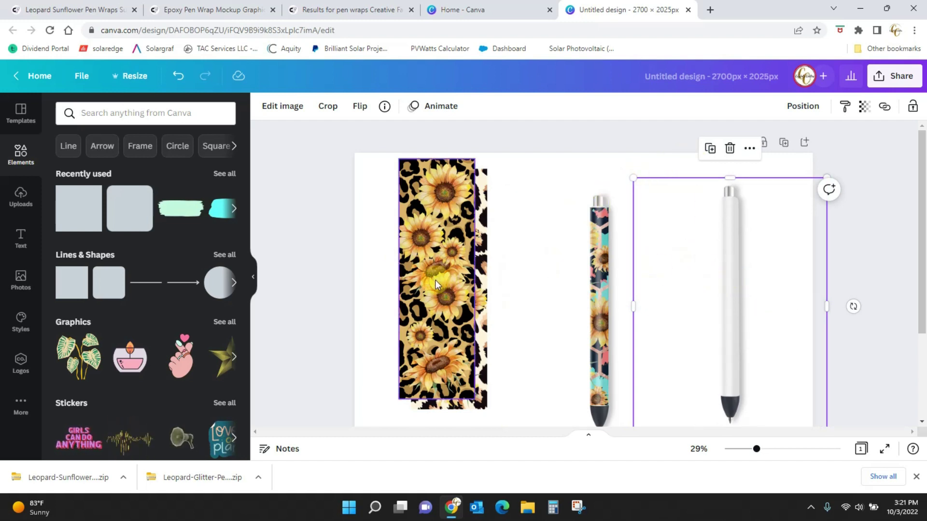
pyautogui.moveTo(436, 280); pyautogui.dragTo(710, 321)
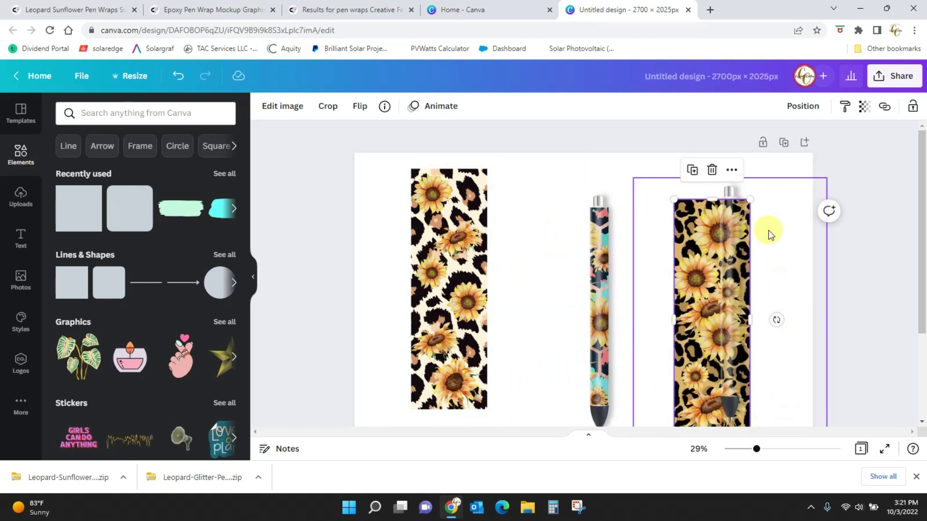
# Crop the sides and lower end of the gold leopard design to fit the pen barrel
pyautogui.moveTo(674, 320); pyautogui.dragTo(743, 316)
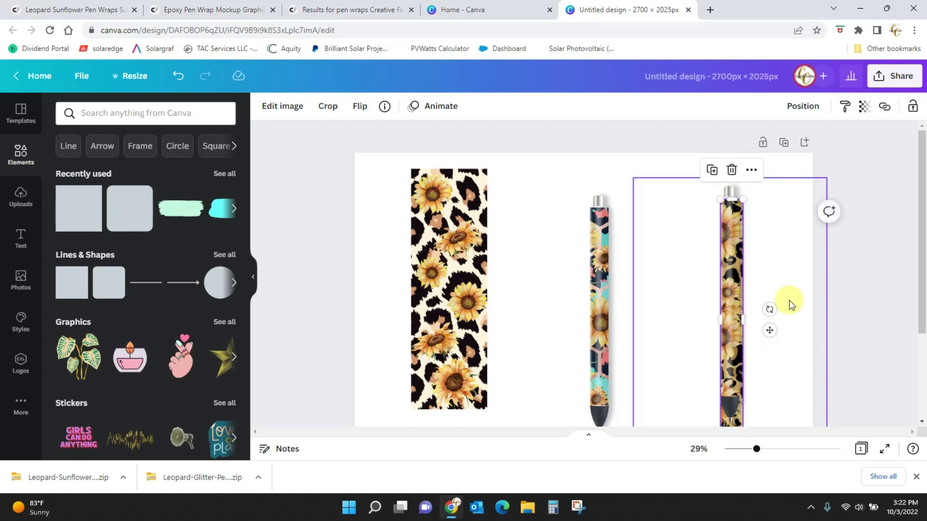
pyautogui.scroll(-1, 788, 304)
pyautogui.moveTo(735, 383); pyautogui.dragTo(735, 340)
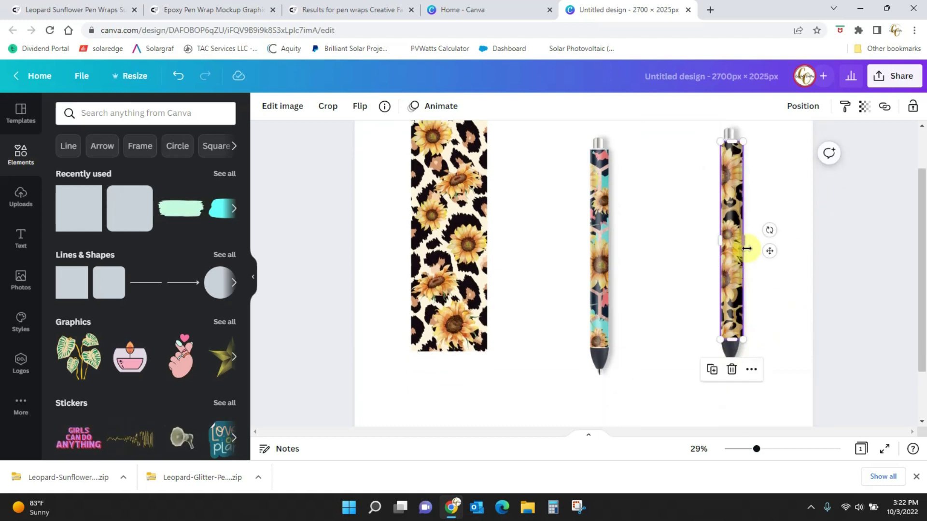
pyautogui.moveTo(743, 241); pyautogui.dragTo(734, 240)
pyautogui.click(678, 311)
pyautogui.scroll(1, 761, 319)
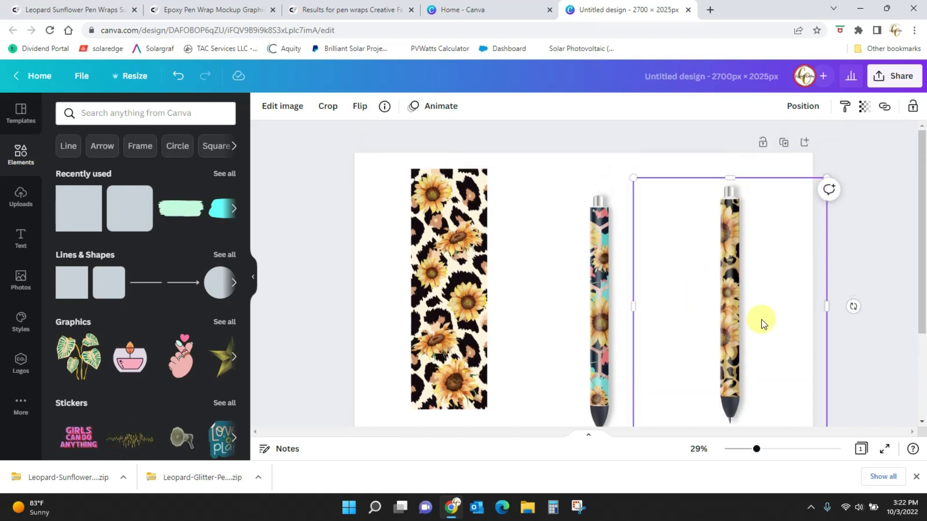
pyautogui.click(861, 227)
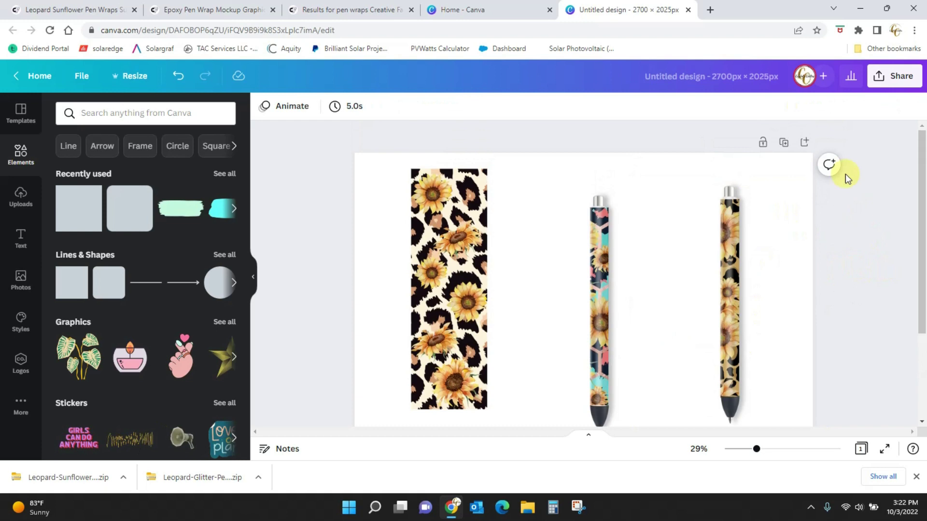
# Place another copy of the blank pen over the cream leopard design and align the design's upper edge with the barrel
pyautogui.click(735, 187)
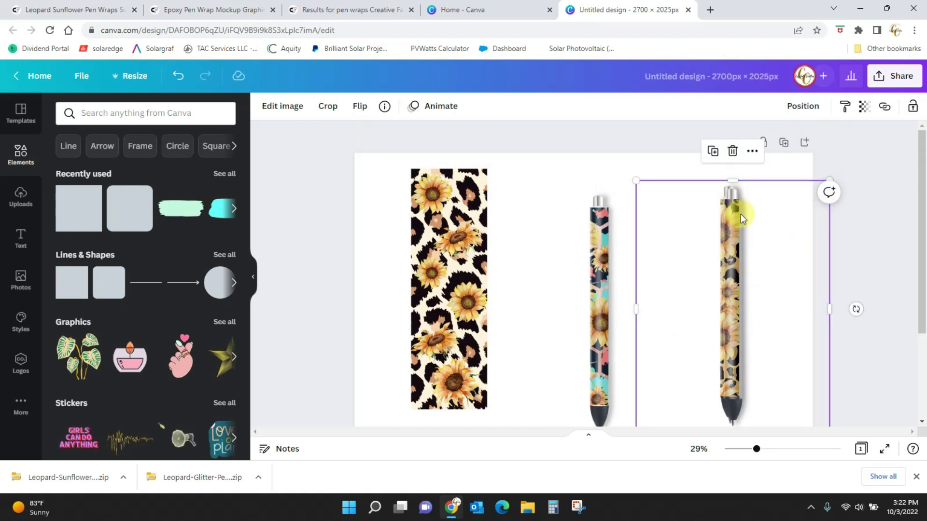
pyautogui.moveTo(741, 213); pyautogui.dragTo(459, 189)
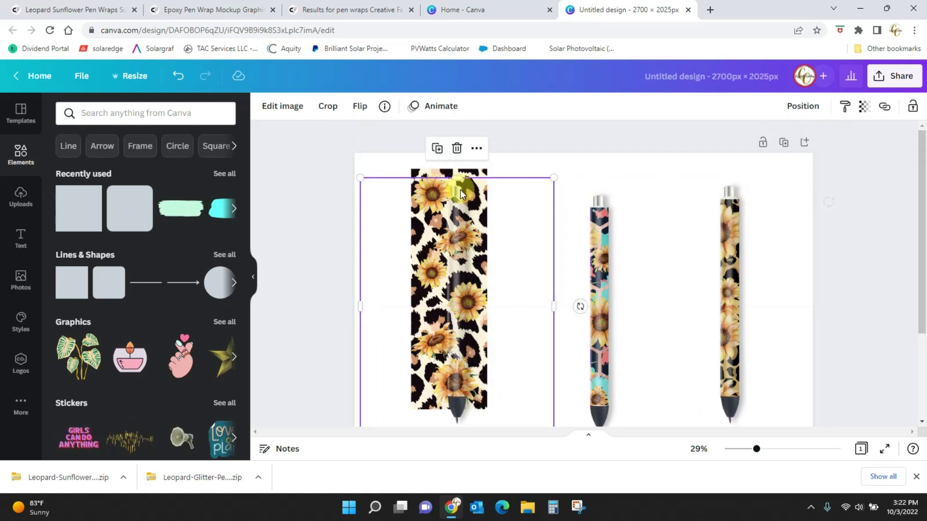
pyautogui.click(585, 162)
pyautogui.moveTo(480, 176); pyautogui.dragTo(493, 198)
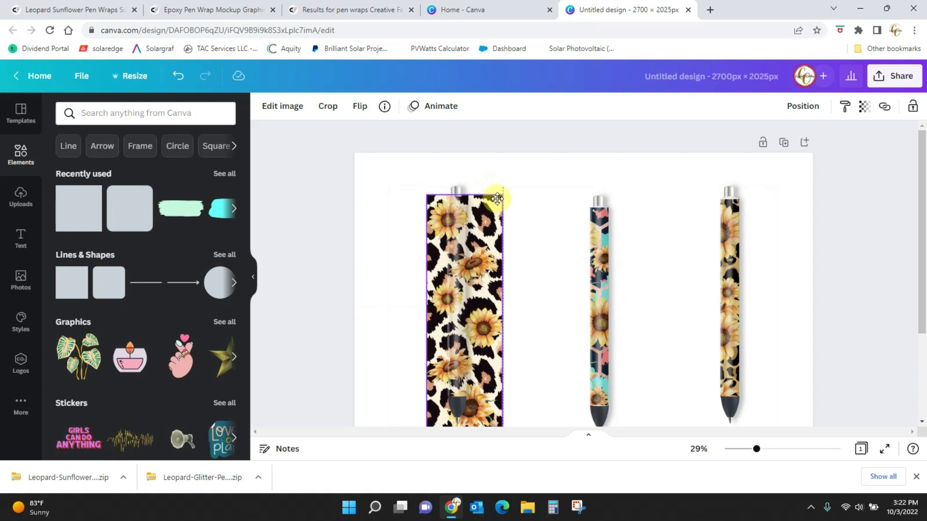
pyautogui.moveTo(497, 200); pyautogui.dragTo(496, 201)
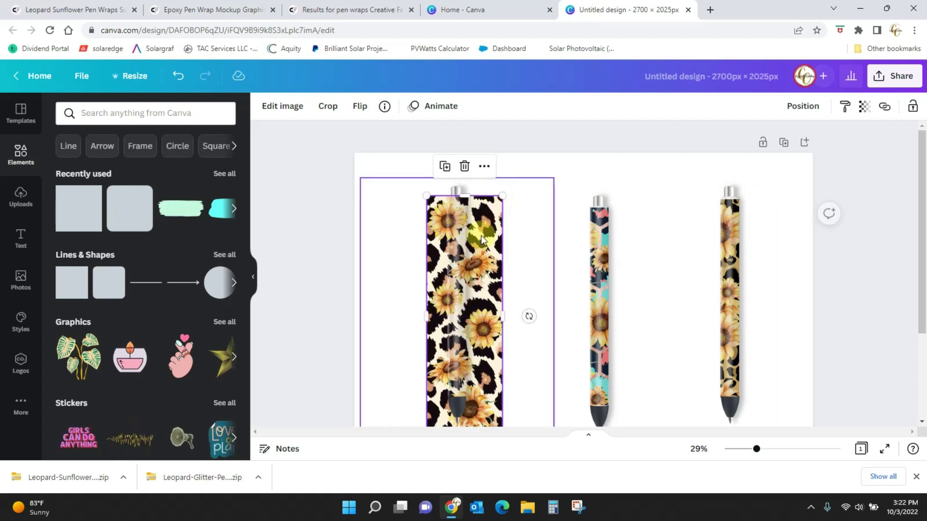
# Crop the sides and lower end of the cream leopard design to match the pen barrel
pyautogui.moveTo(426, 316); pyautogui.dragTo(467, 313)
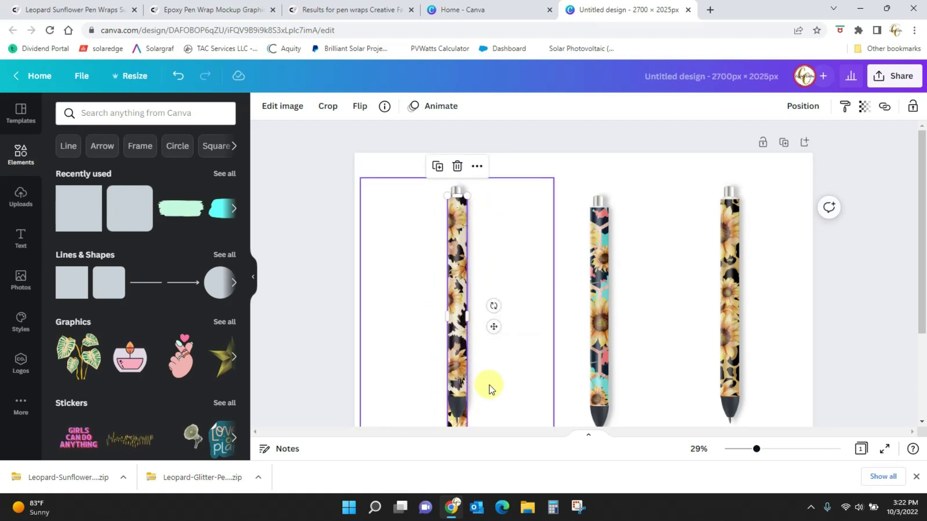
pyautogui.scroll(-1, 489, 384)
pyautogui.moveTo(457, 379); pyautogui.dragTo(460, 342)
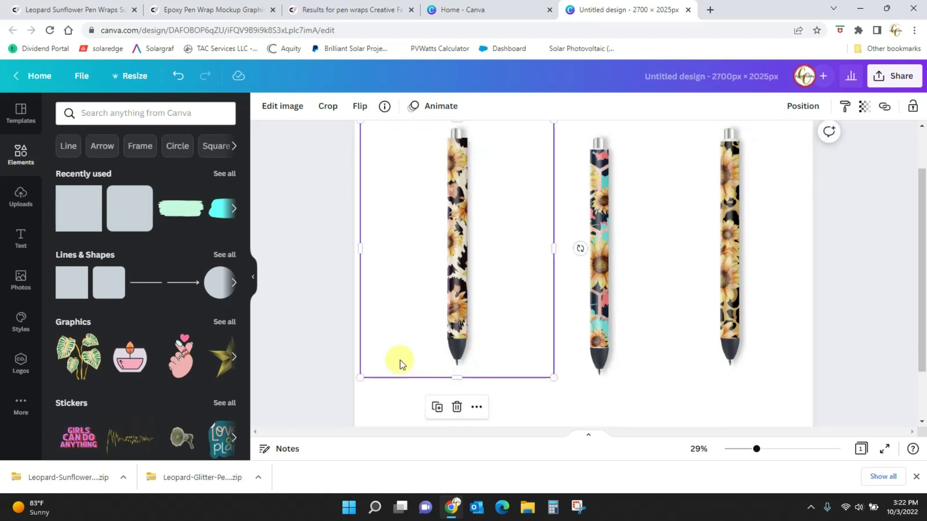
pyautogui.click(854, 370)
pyautogui.scroll(2, 856, 369)
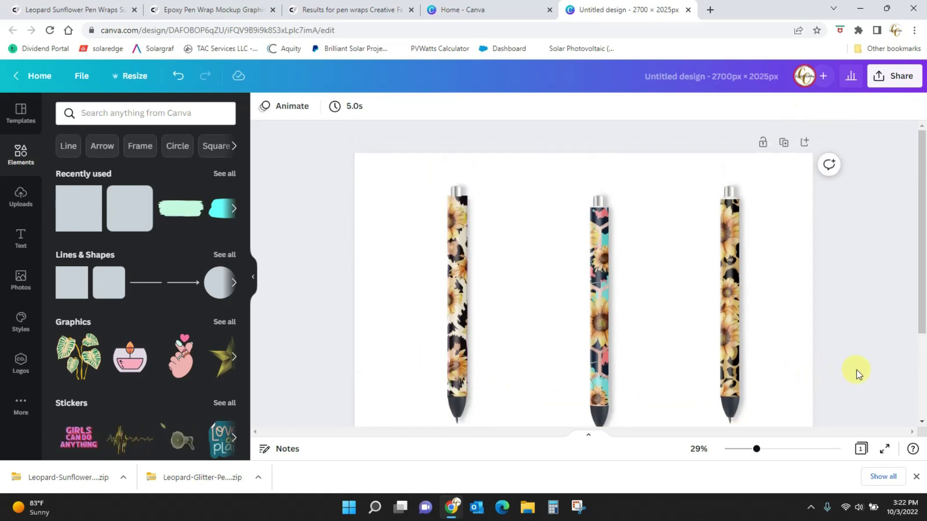
# Group the cream design with its pen image and the gold design with its pen image
pyautogui.moveTo(333, 150); pyautogui.dragTo(518, 447)
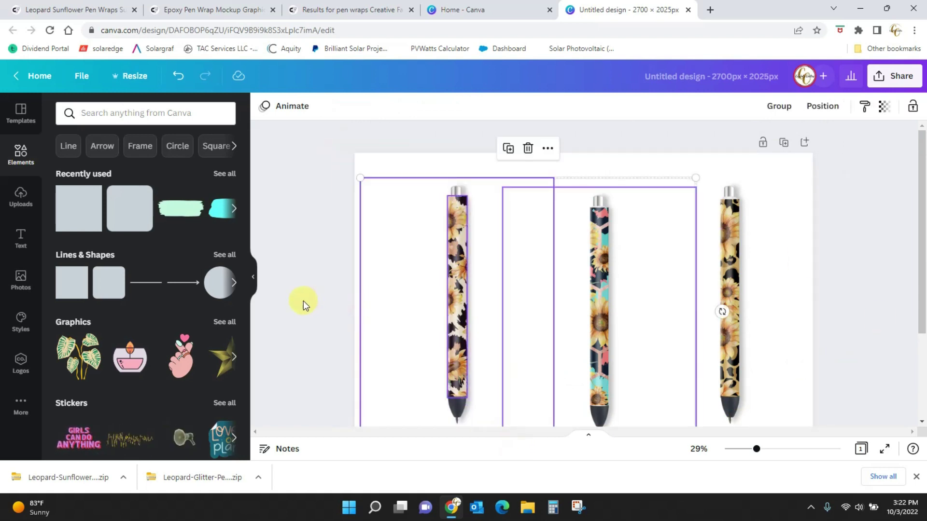
pyautogui.click(303, 300)
pyautogui.click(460, 284)
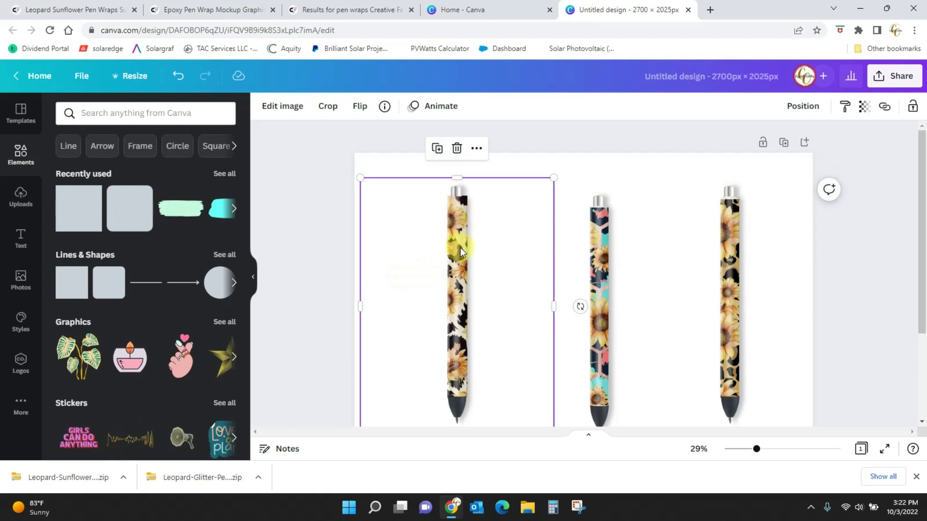
pyautogui.click(320, 331)
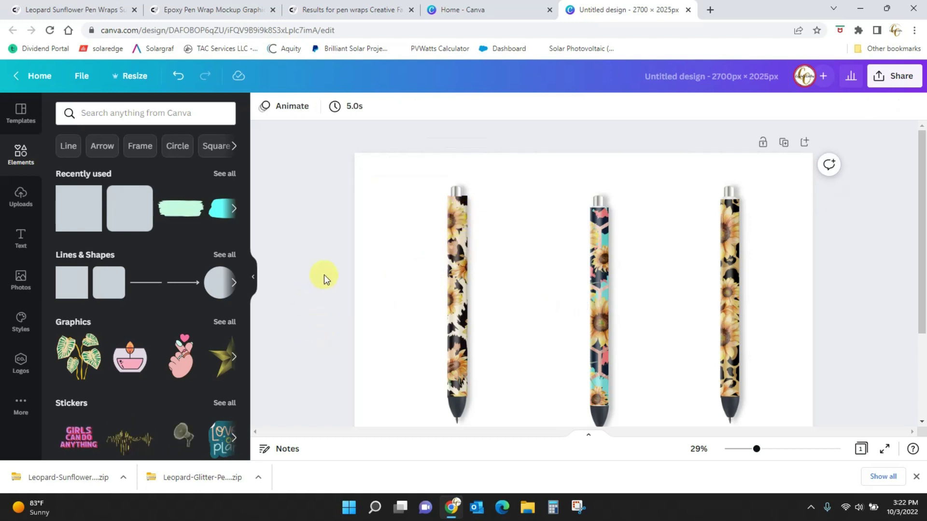
pyautogui.moveTo(299, 183); pyautogui.dragTo(467, 334)
pyautogui.hotkey('ctrl', 'g')
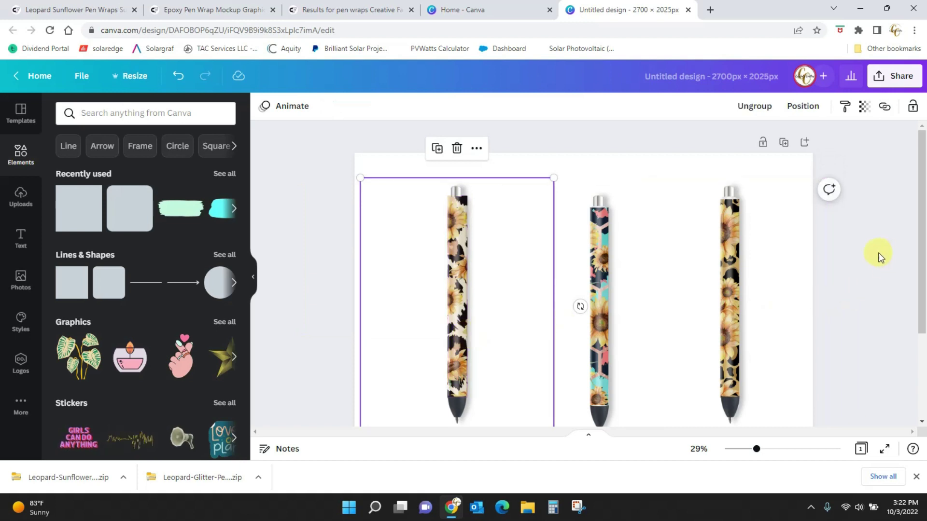
pyautogui.moveTo(879, 253); pyautogui.dragTo(651, 347)
pyautogui.hotkey('ctrl', 'g')
# Move the grouped cream and gold pens close to the teal pen, one on either side
pyautogui.moveTo(459, 368); pyautogui.dragTo(563, 378)
pyautogui.click(734, 383)
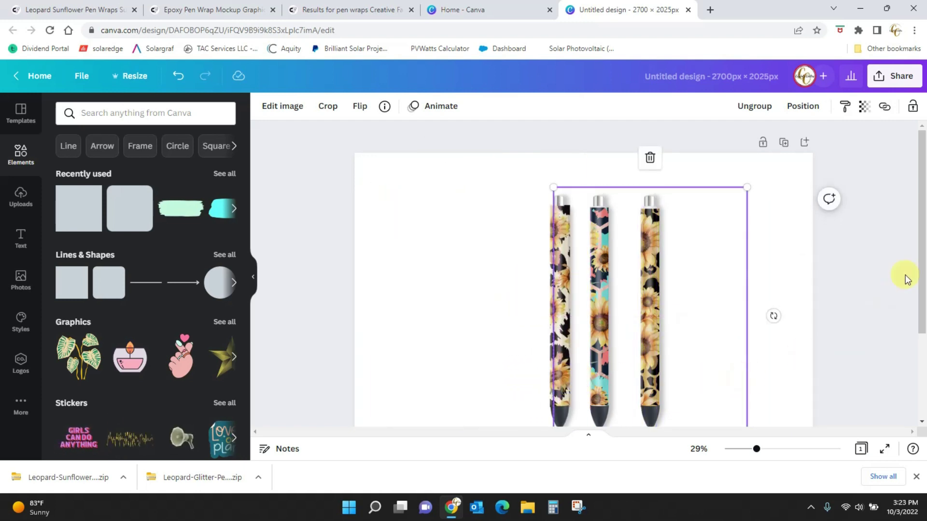
pyautogui.moveTo(756, 448); pyautogui.dragTo(751, 450)
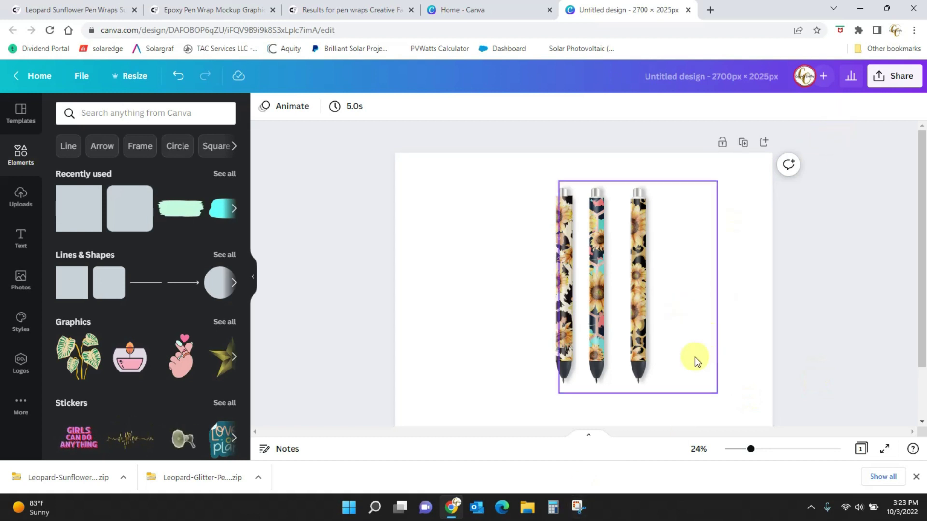
# Review the download options for the pen mockup, including PNG file type and output size
pyautogui.click(910, 85)
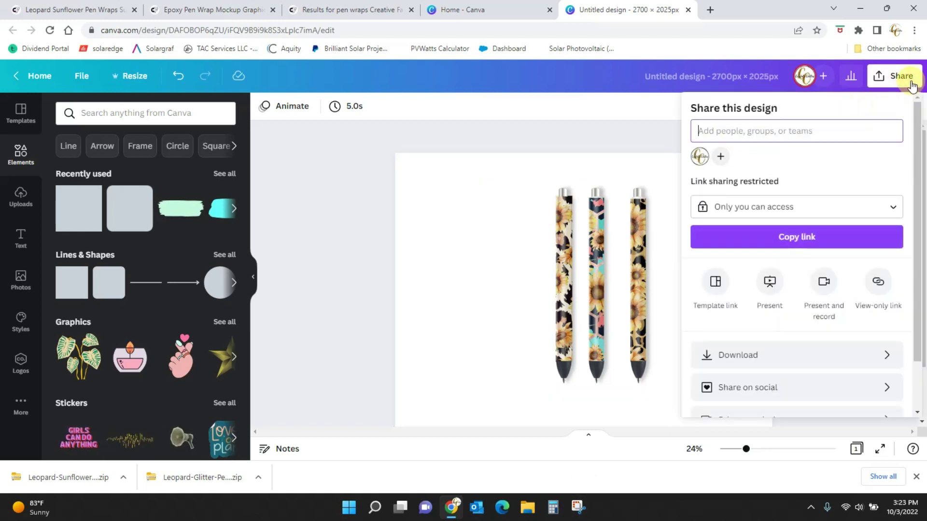
pyautogui.click(768, 356)
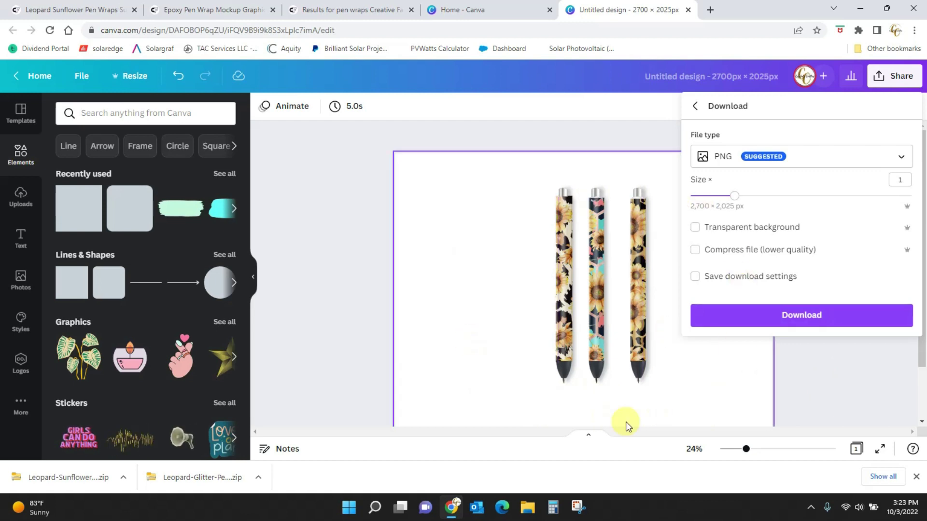
pyautogui.click(839, 393)
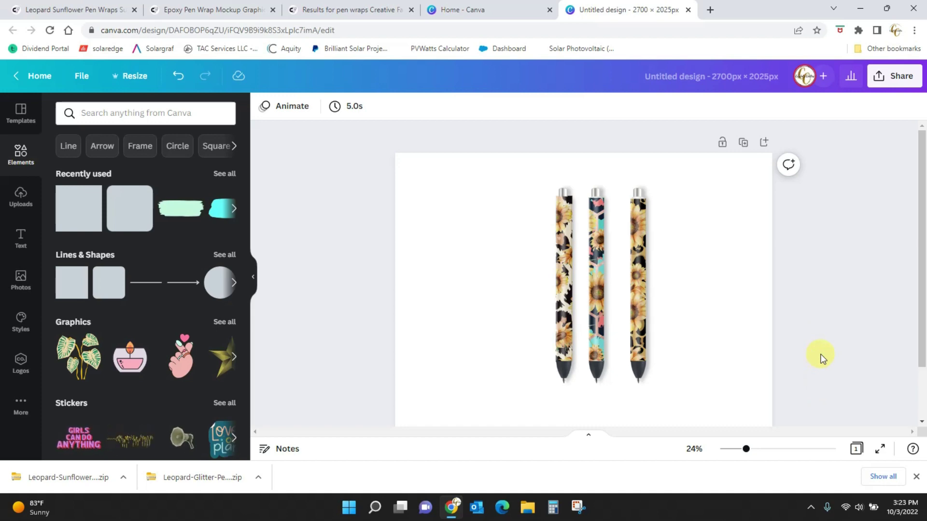
# Switch to Inkscape, import the Leo_05 design and size it to about 90 × 207 mm on the page
pyautogui.click(859, 8)
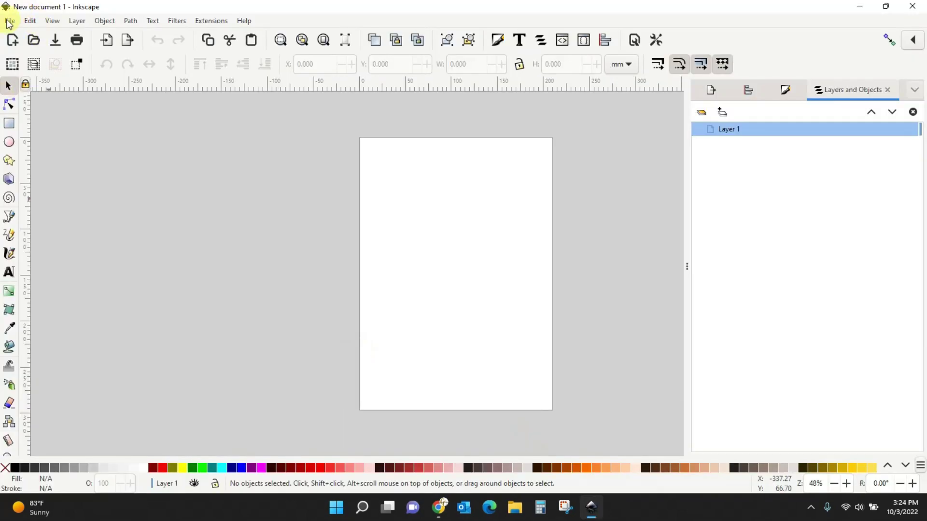
pyautogui.click(10, 22)
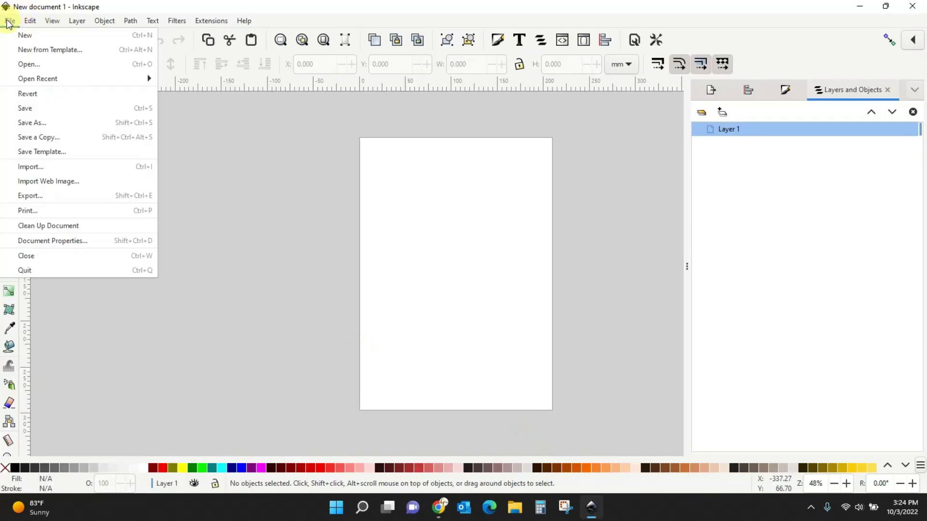
pyautogui.click(42, 172)
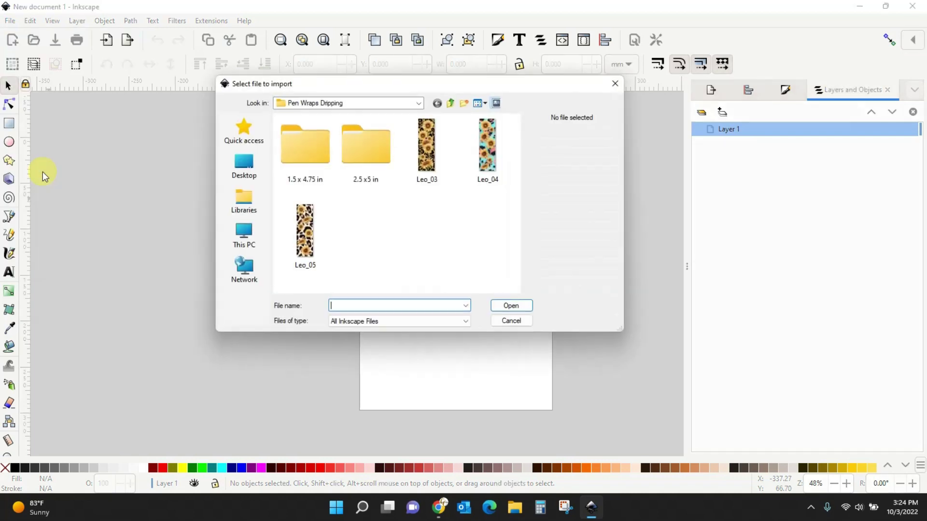
pyautogui.click(300, 218)
pyautogui.click(515, 310)
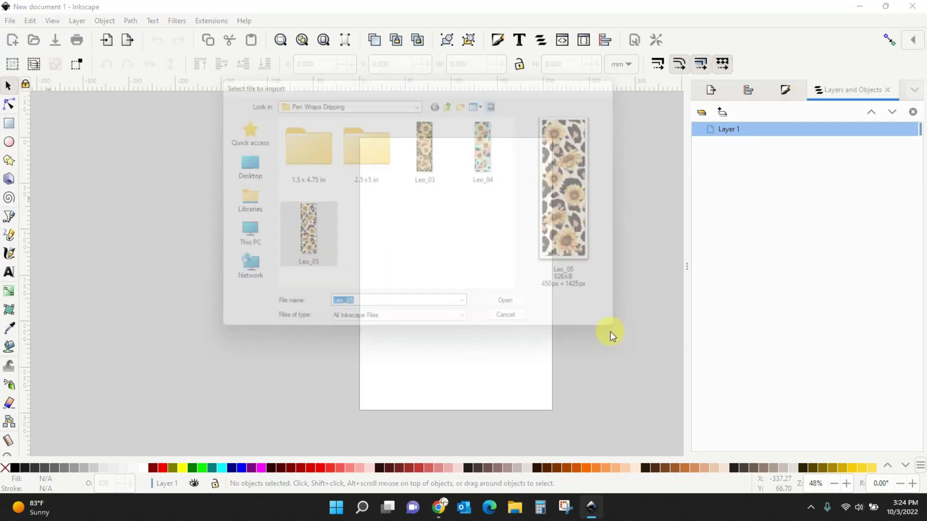
pyautogui.moveTo(615, 345); pyautogui.dragTo(422, 255)
pyautogui.moveTo(440, 295); pyautogui.dragTo(490, 376)
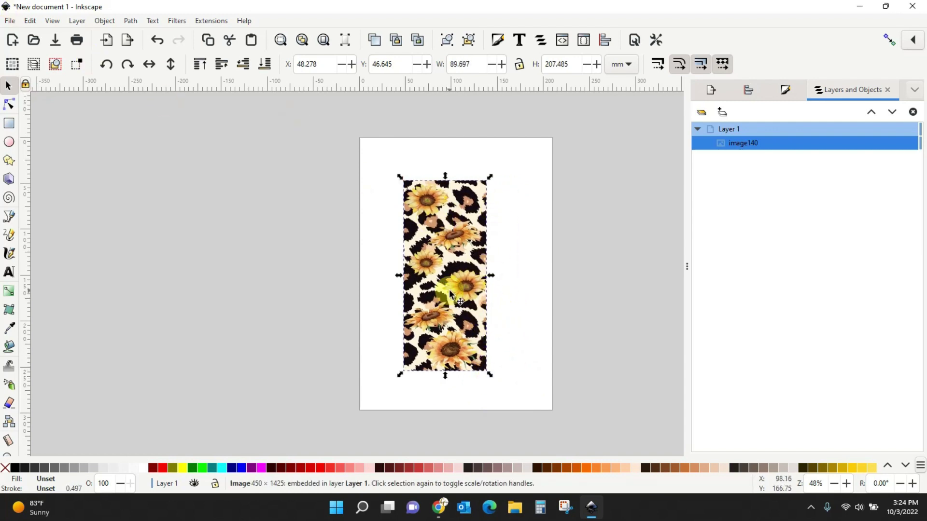
# Duplicate the leopard design twice, place a copy on each side of the original, and select all three images
pyautogui.hotkey('ctrl', 'd')
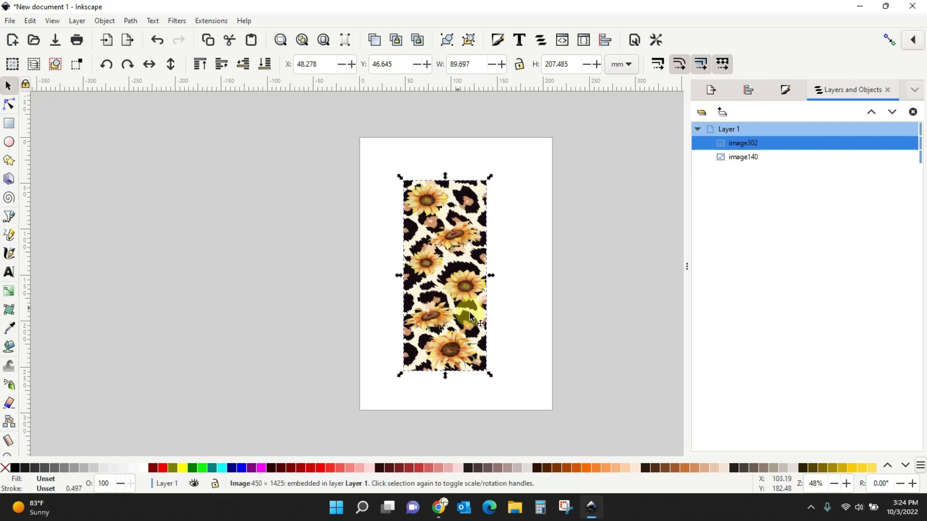
pyautogui.hotkey('ctrl', 'd')
pyautogui.moveTo(444, 304); pyautogui.dragTo(381, 317)
pyautogui.moveTo(243, 122); pyautogui.dragTo(638, 432)
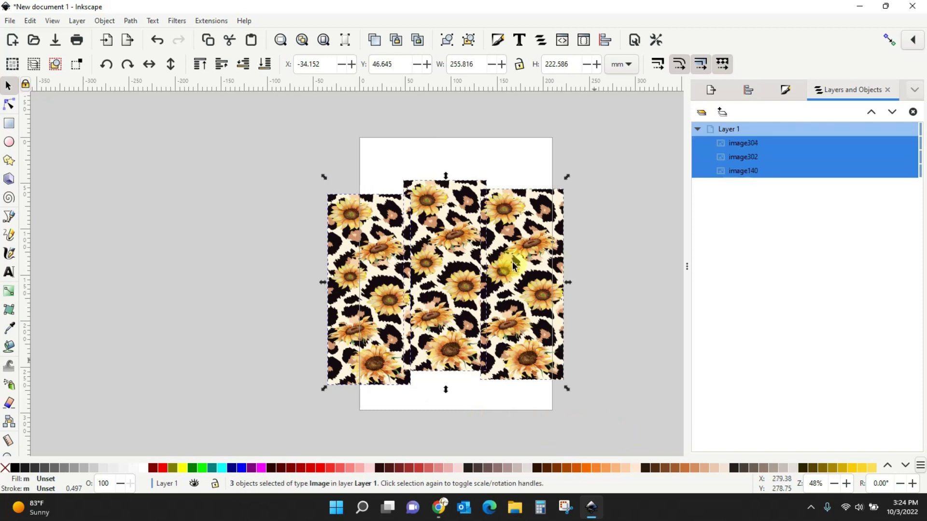
# Export the three selected leopard sunflower images together as image140.png to the Desktop, using the default PNG settings
pyautogui.click(11, 21)
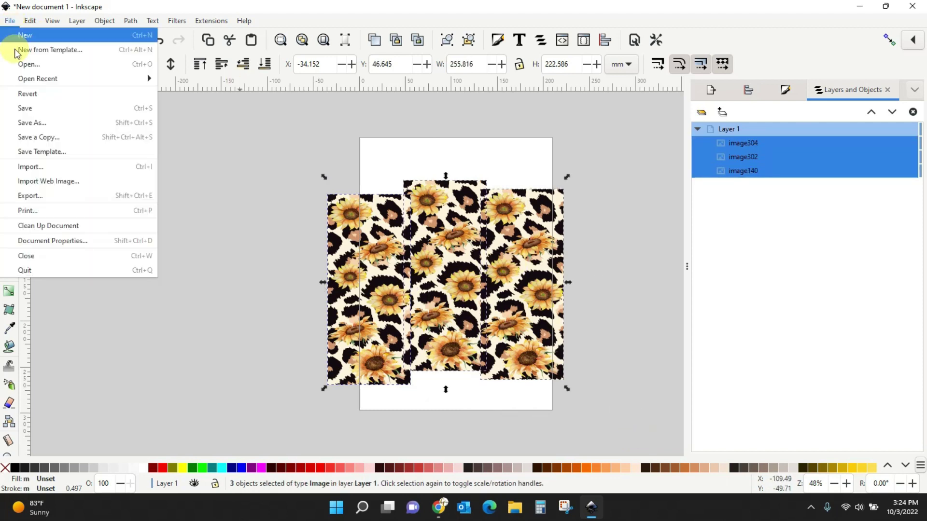
pyautogui.click(28, 196)
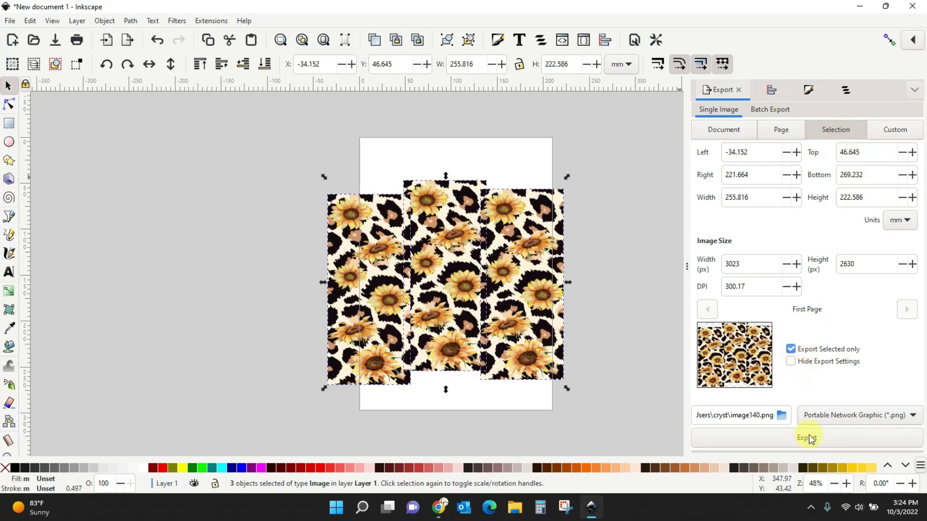
pyautogui.click(782, 415)
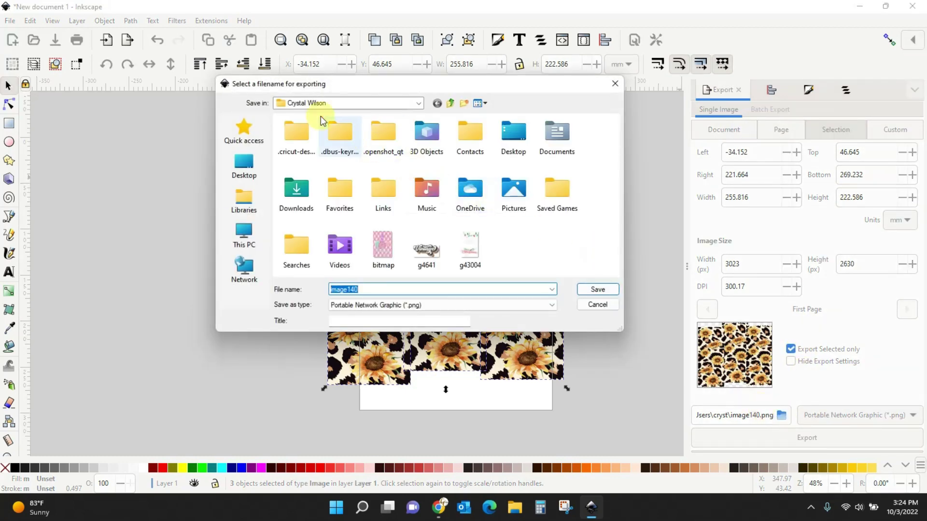
pyautogui.click(238, 171)
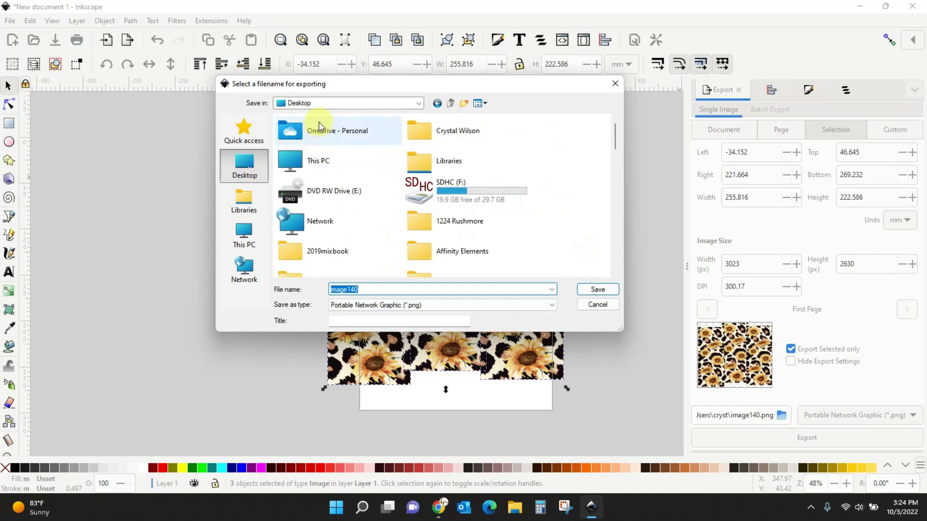
pyautogui.click(597, 289)
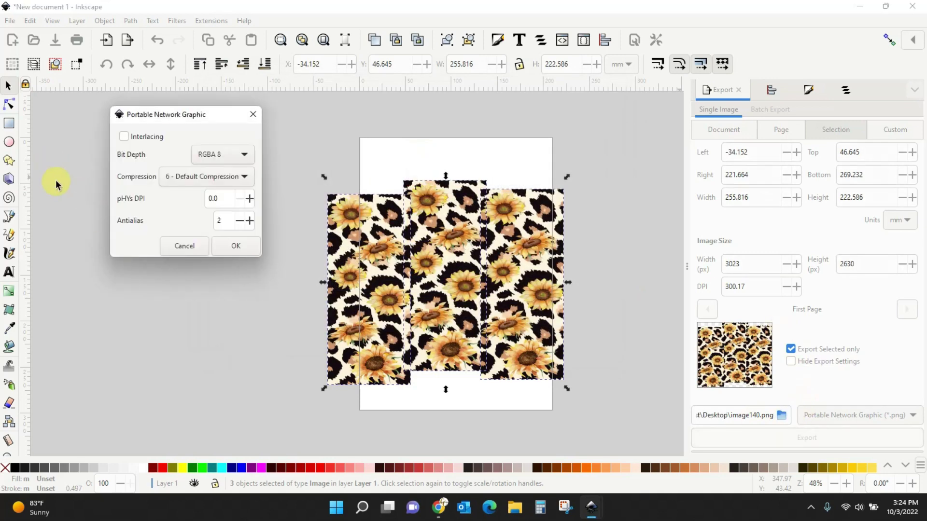
pyautogui.click(245, 247)
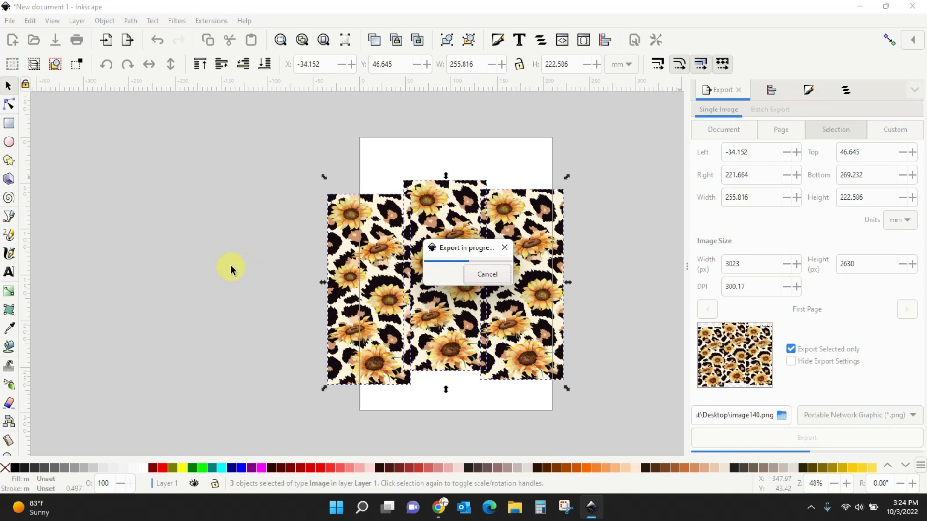